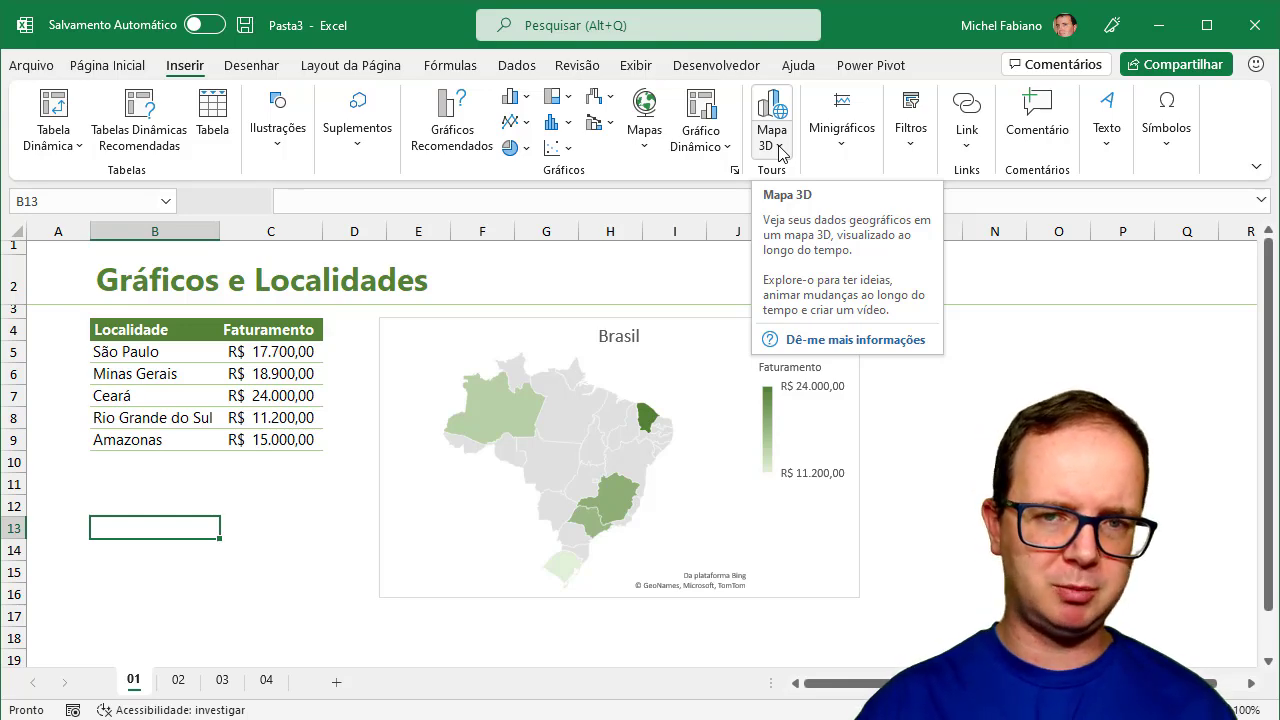
On sheet 04, filter the region map through Norte, Nordeste and Centro-Oeste, ending on Sul.
{"action": "left_click", "coordinate": [266, 680]}
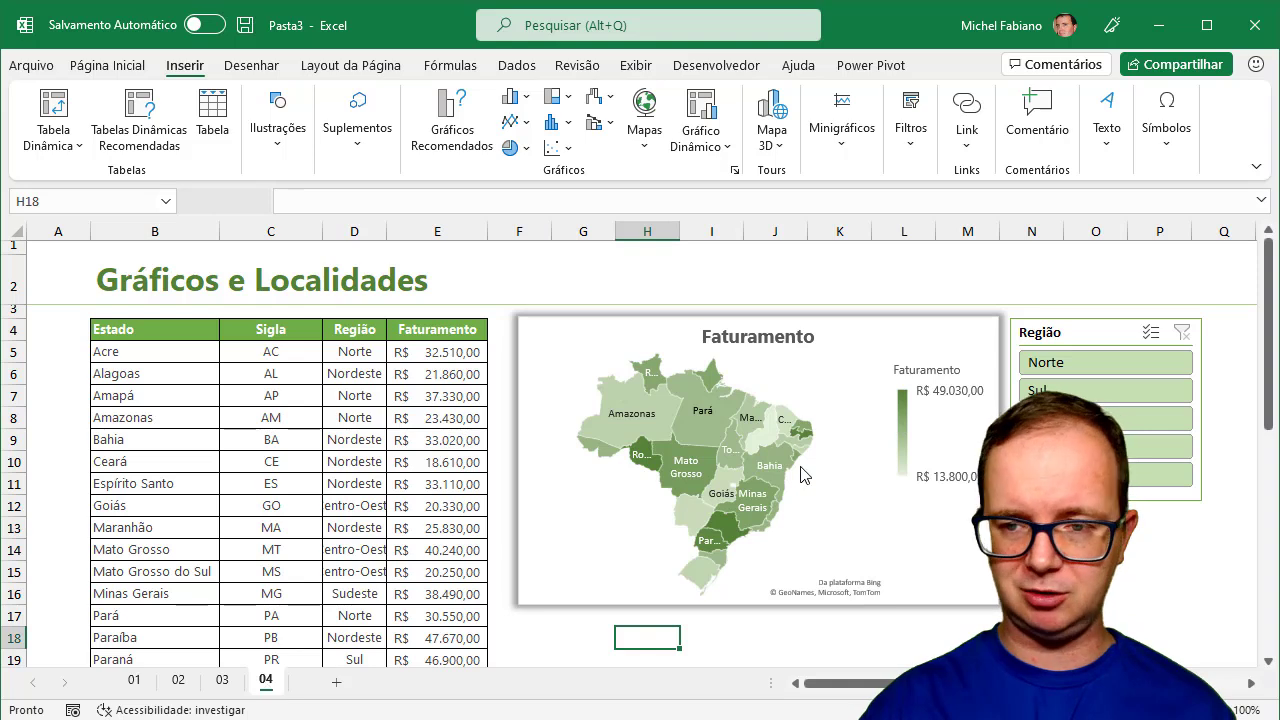
{"action": "left_click", "coordinate": [1040, 390]}
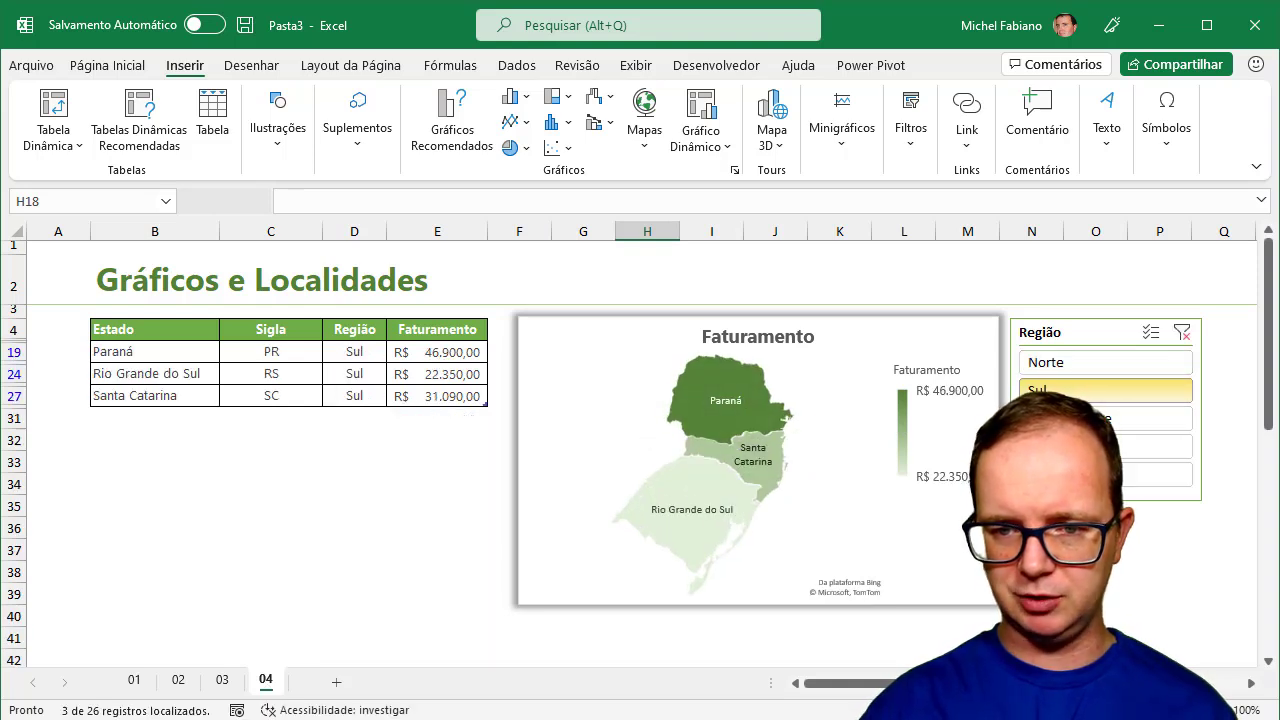
{"action": "left_click", "coordinate": [1035, 363]}
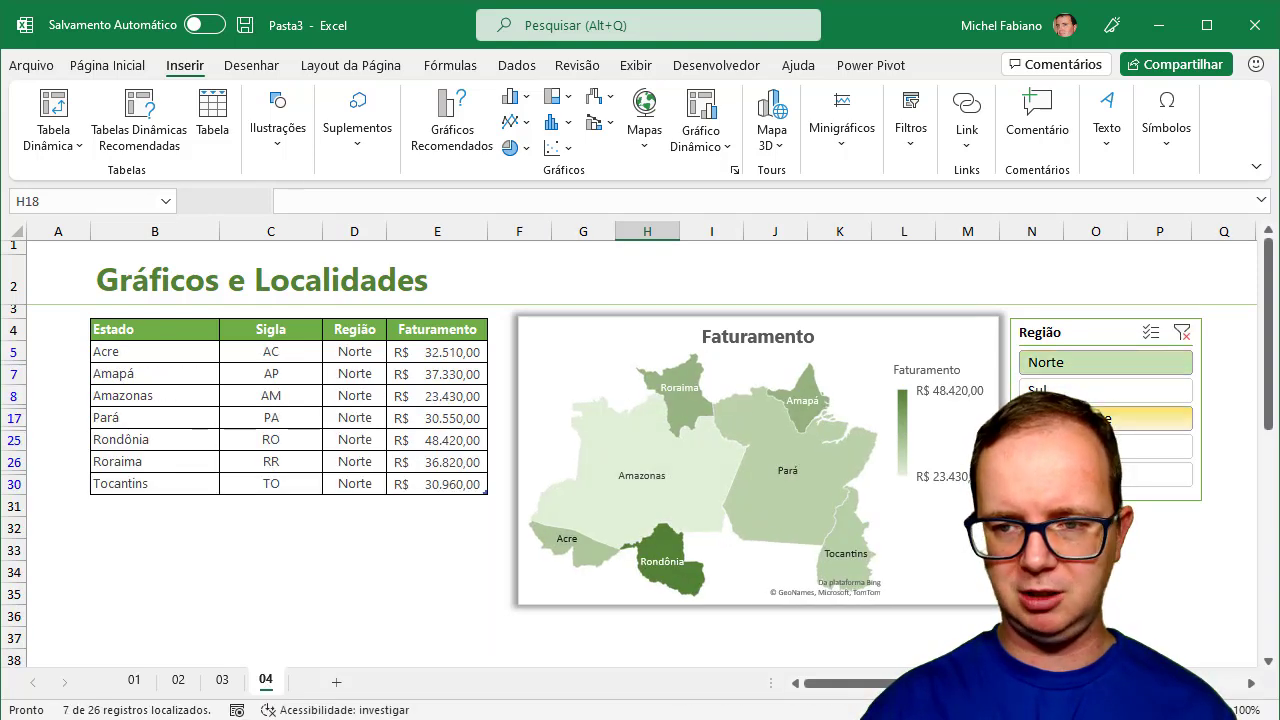
{"action": "left_click", "coordinate": [1082, 445]}
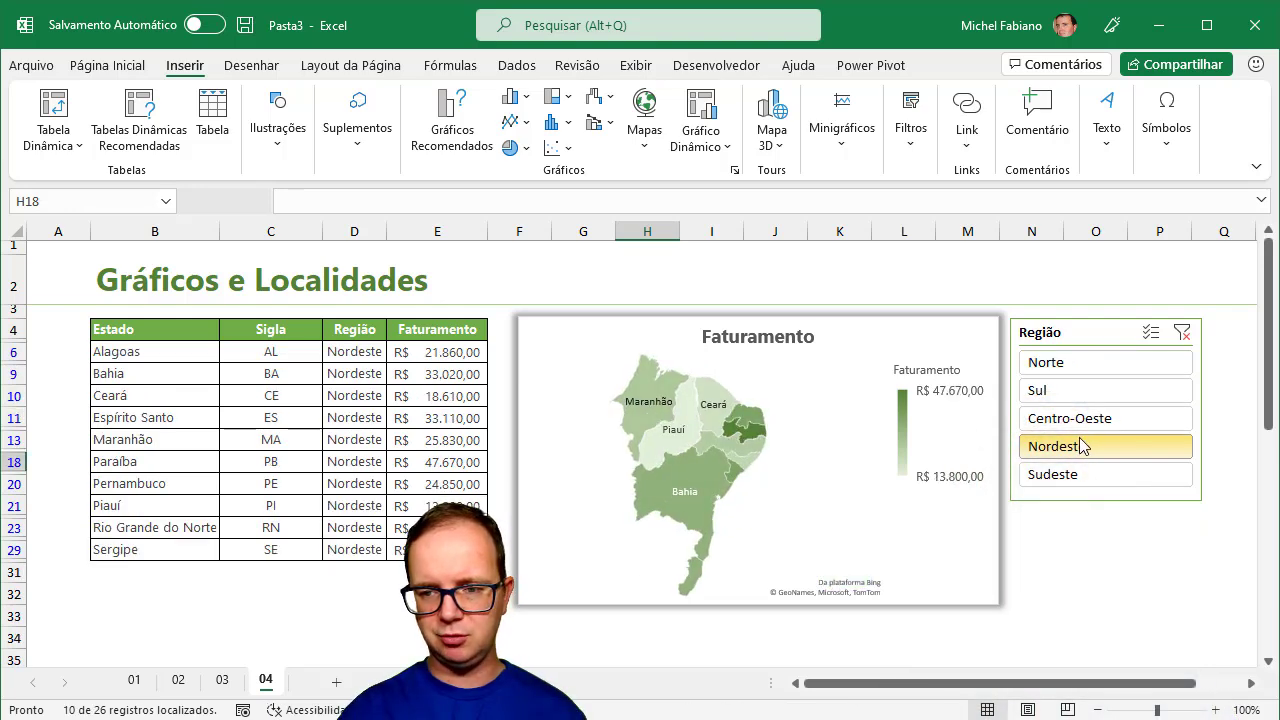
{"action": "left_click", "coordinate": [1088, 428]}
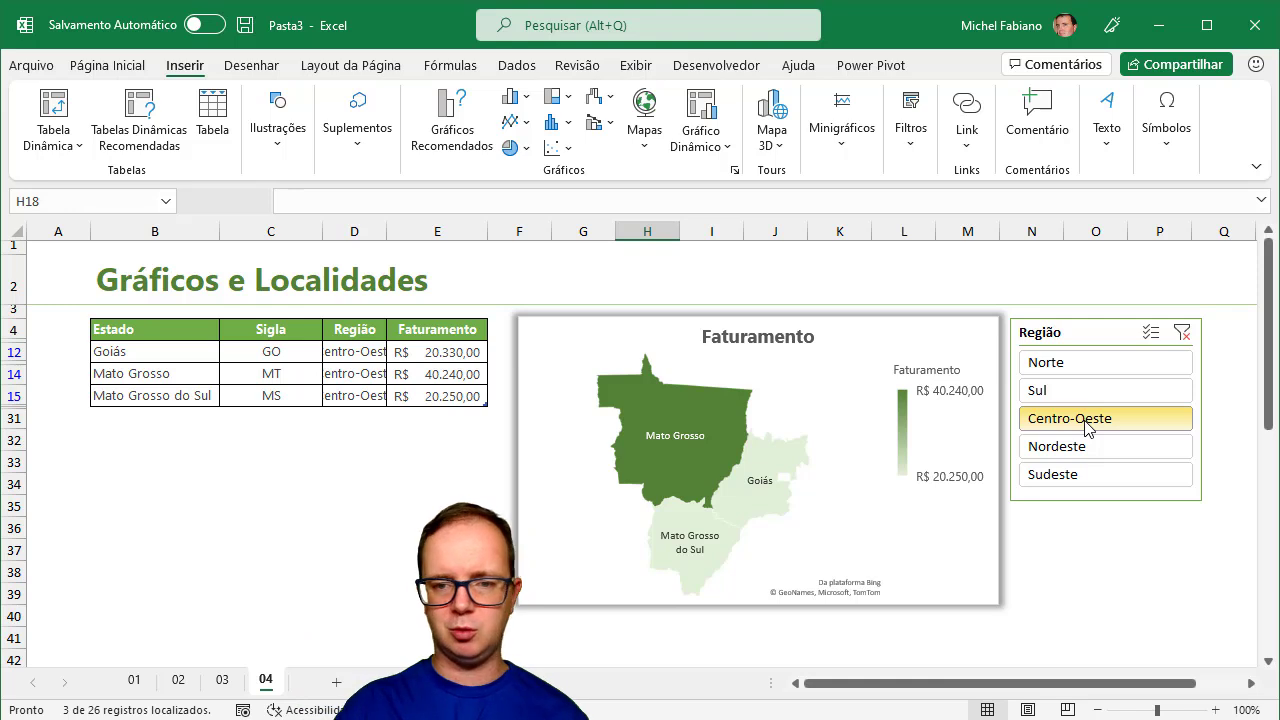
{"action": "left_click", "coordinate": [1082, 394]}
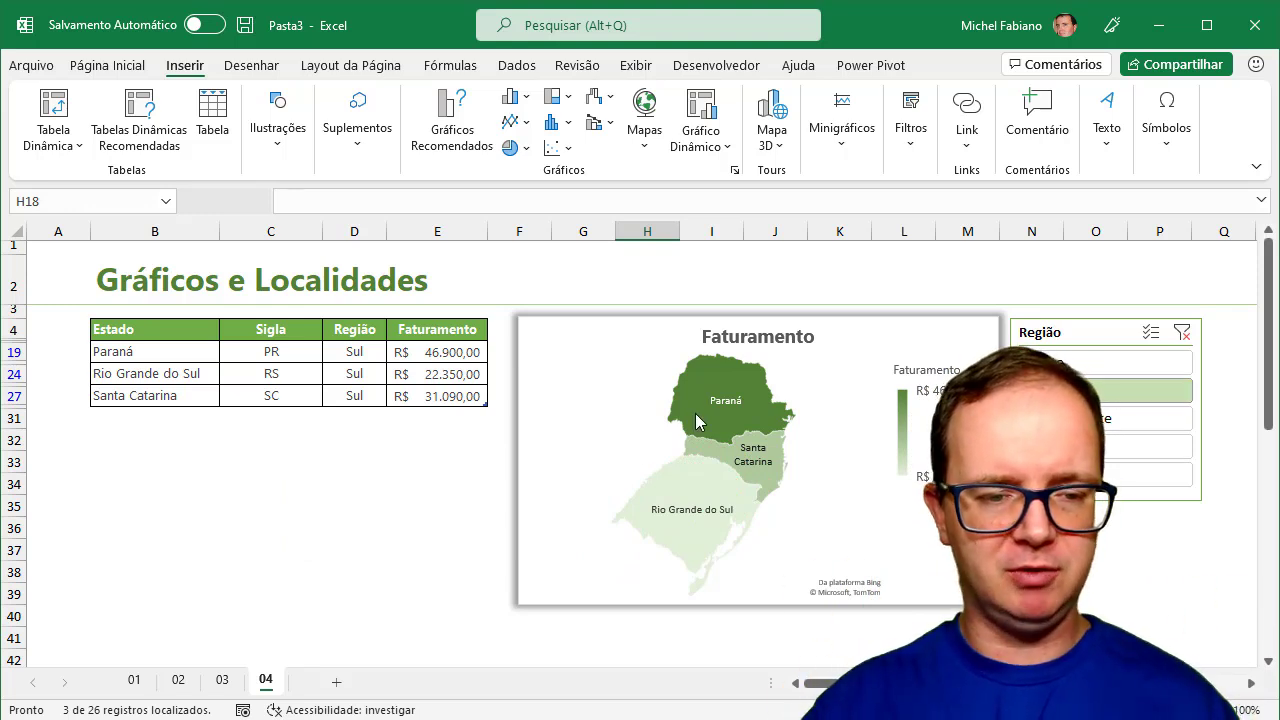
Look through sheets 01 to 04, ending back on the Brasil map on sheet 01.
{"action": "left_click", "coordinate": [133, 682]}
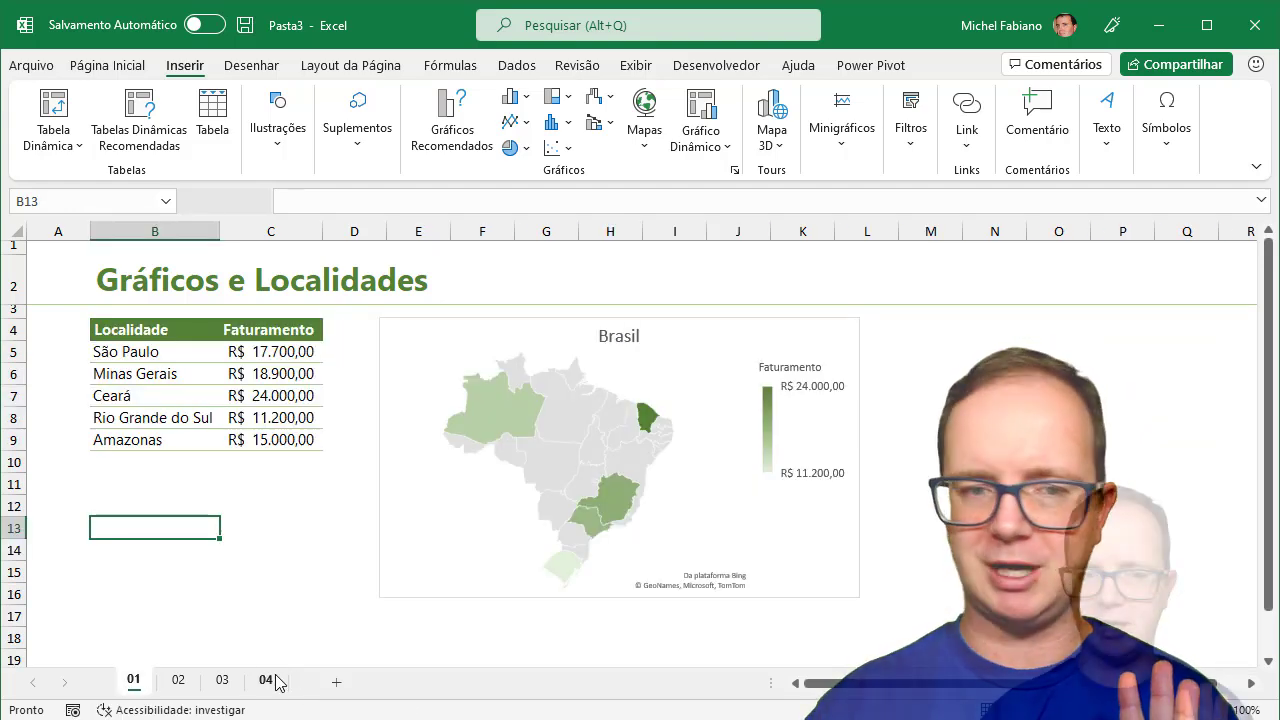
{"action": "left_click", "coordinate": [177, 681]}
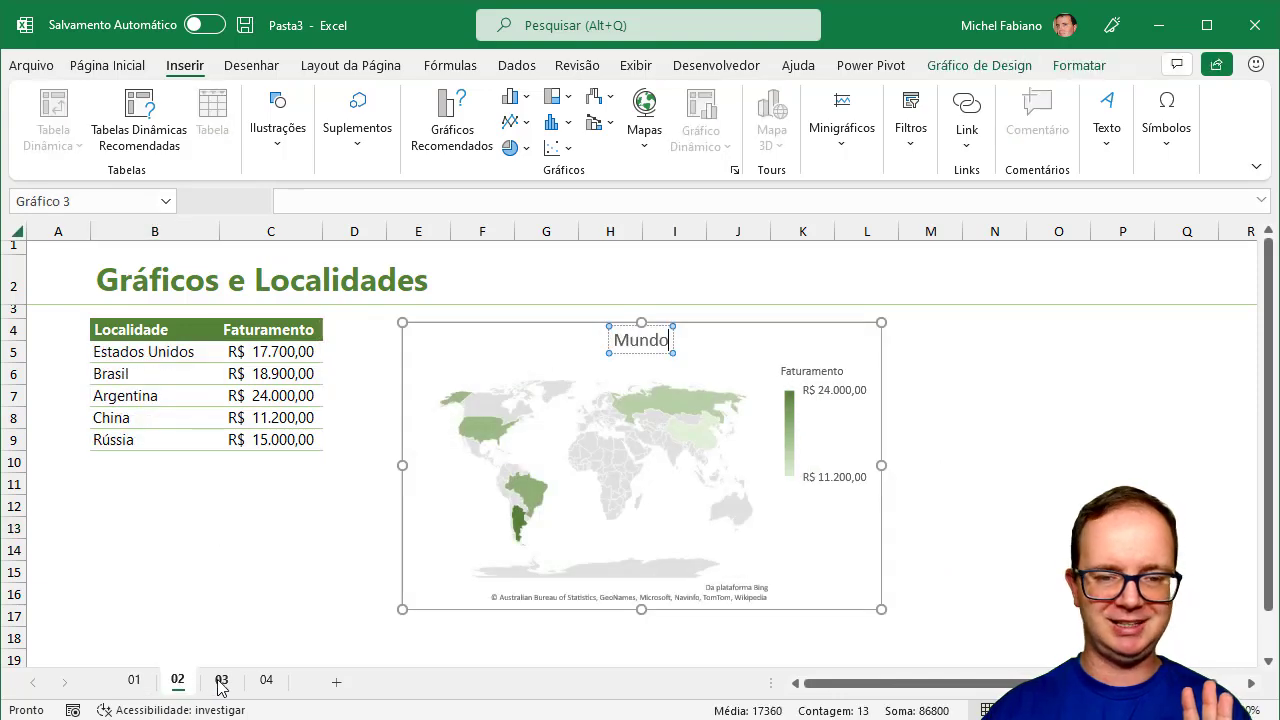
{"action": "left_click", "coordinate": [221, 681]}
{"action": "left_click", "coordinate": [263, 681]}
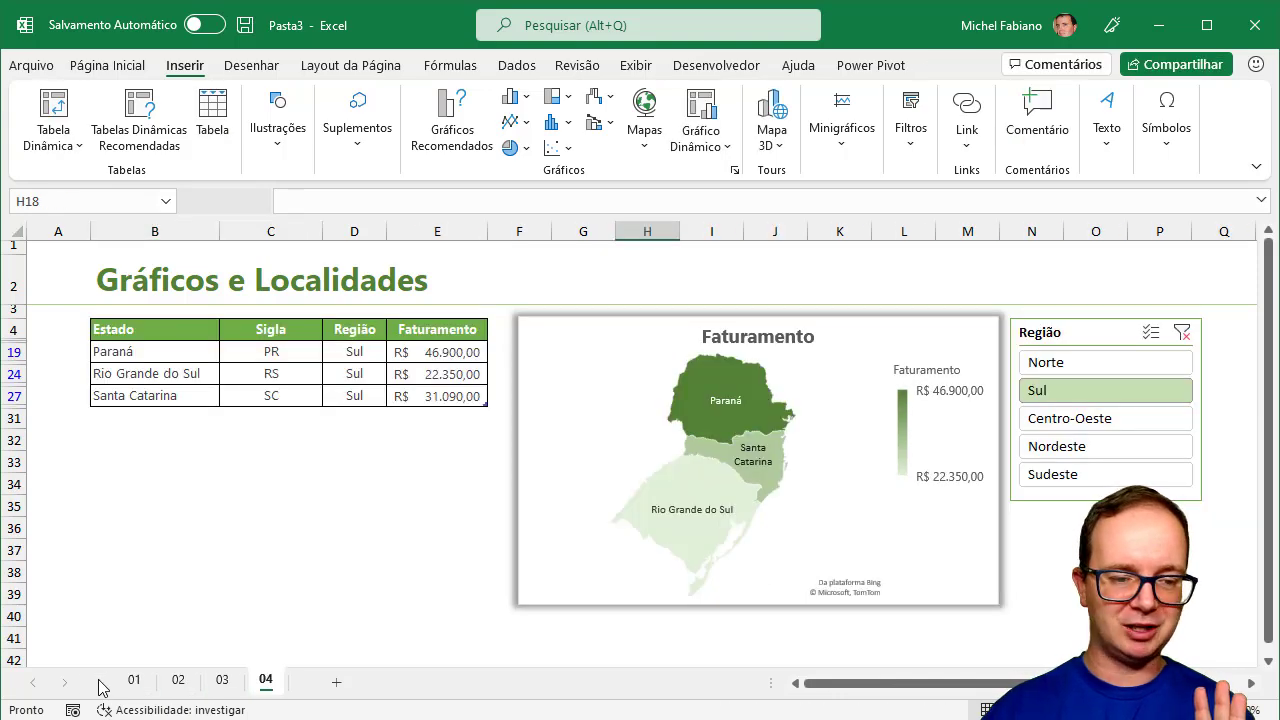
{"action": "left_click", "coordinate": [135, 681]}
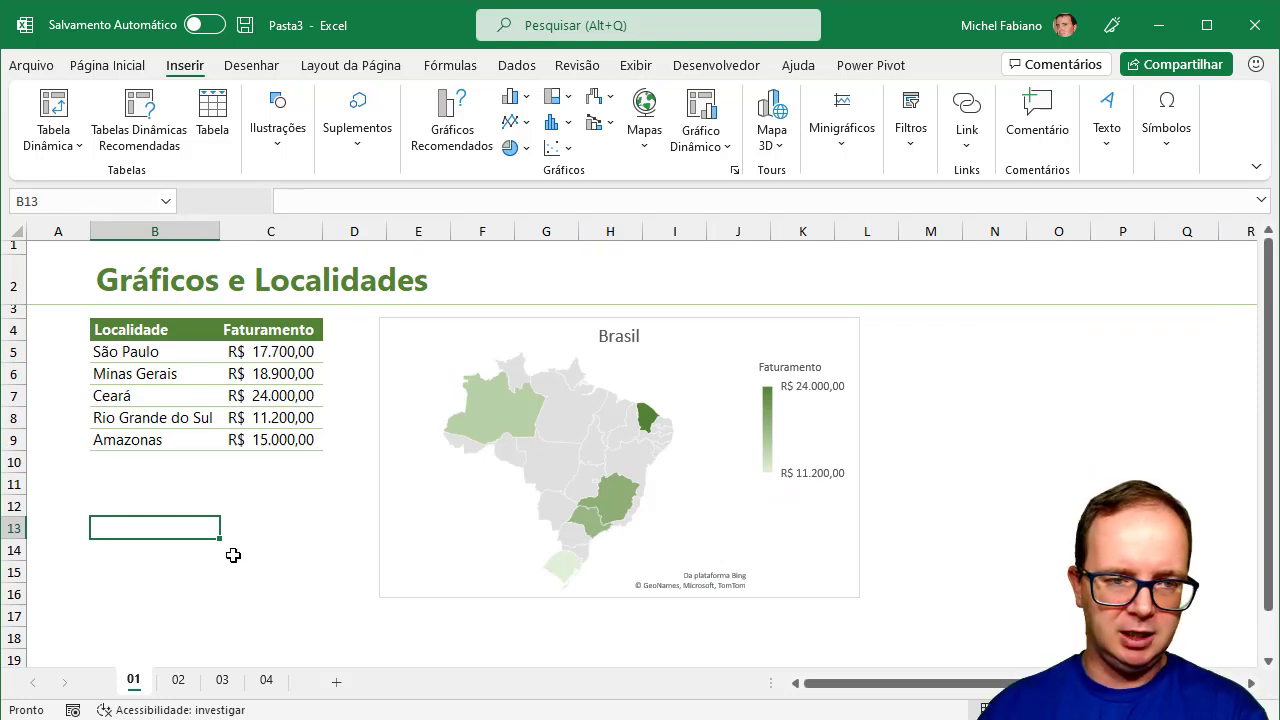
Delete the Brasil map chart from sheet 01, leaving only the Localidade and Faturamento table.
{"action": "left_click_drag", "start_coordinate": [184, 349], "coordinate": [184, 441]}
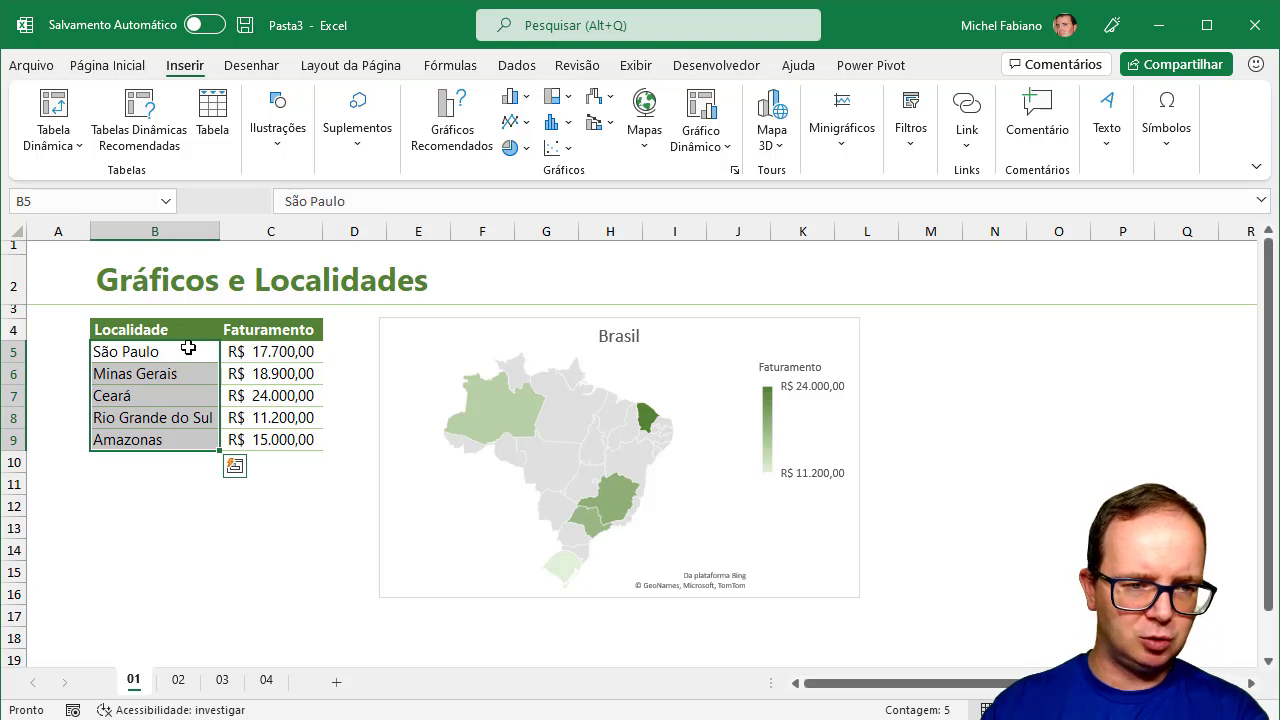
{"action": "left_click_drag", "start_coordinate": [185, 350], "coordinate": [177, 442]}
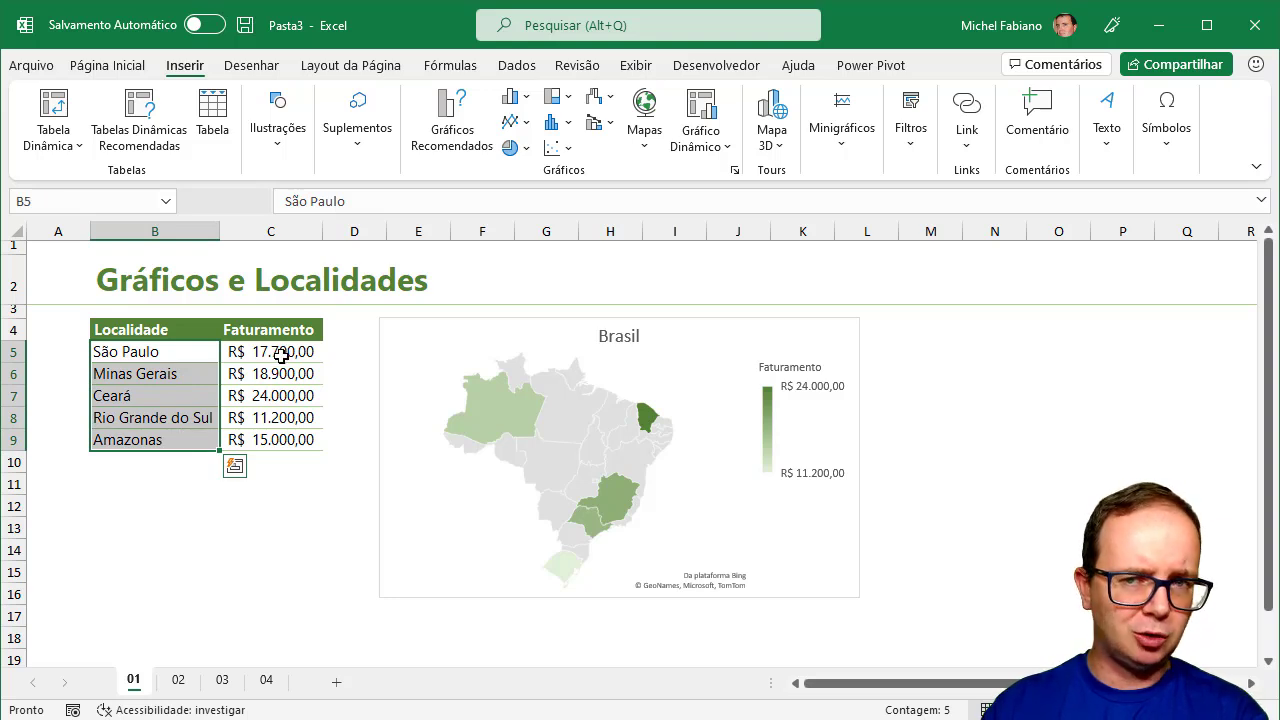
{"action": "left_click", "coordinate": [704, 328]}
{"action": "key", "text": "Delete"}
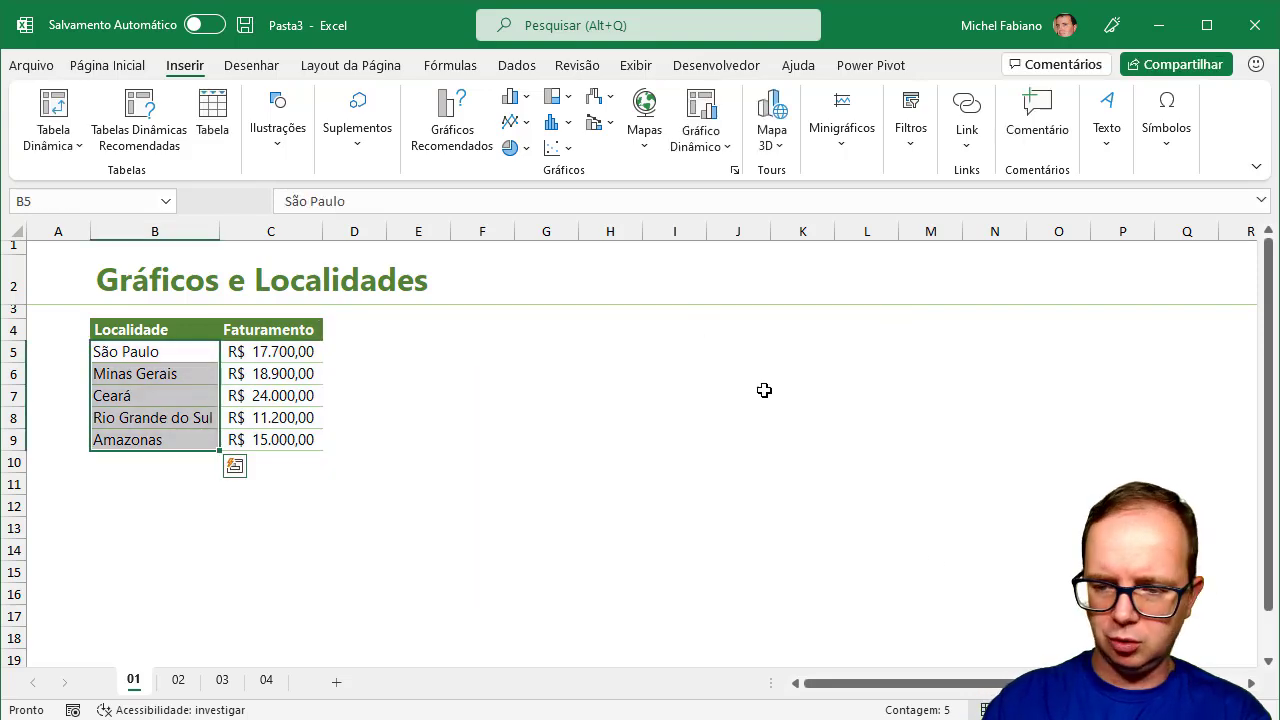
{"action": "scroll", "coordinate": [640, 450], "scroll_direction": "up", "scroll_amount": 2}
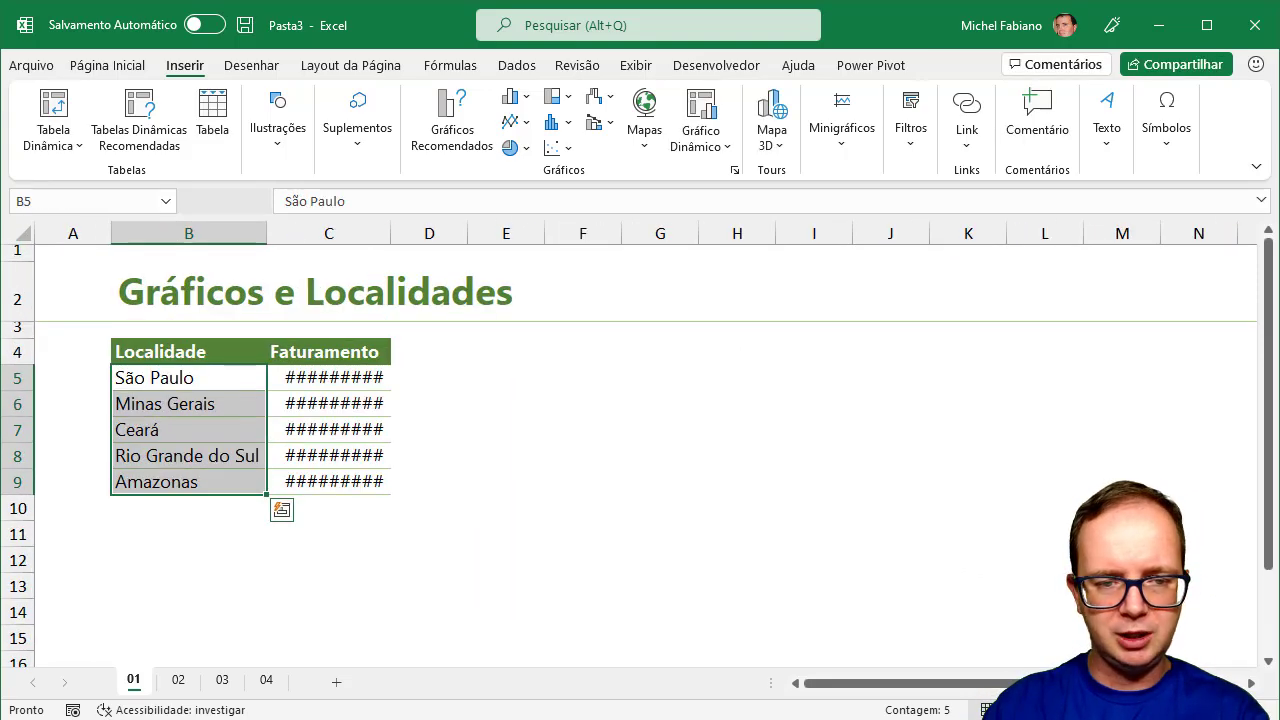
{"action": "left_click", "coordinate": [619, 598]}
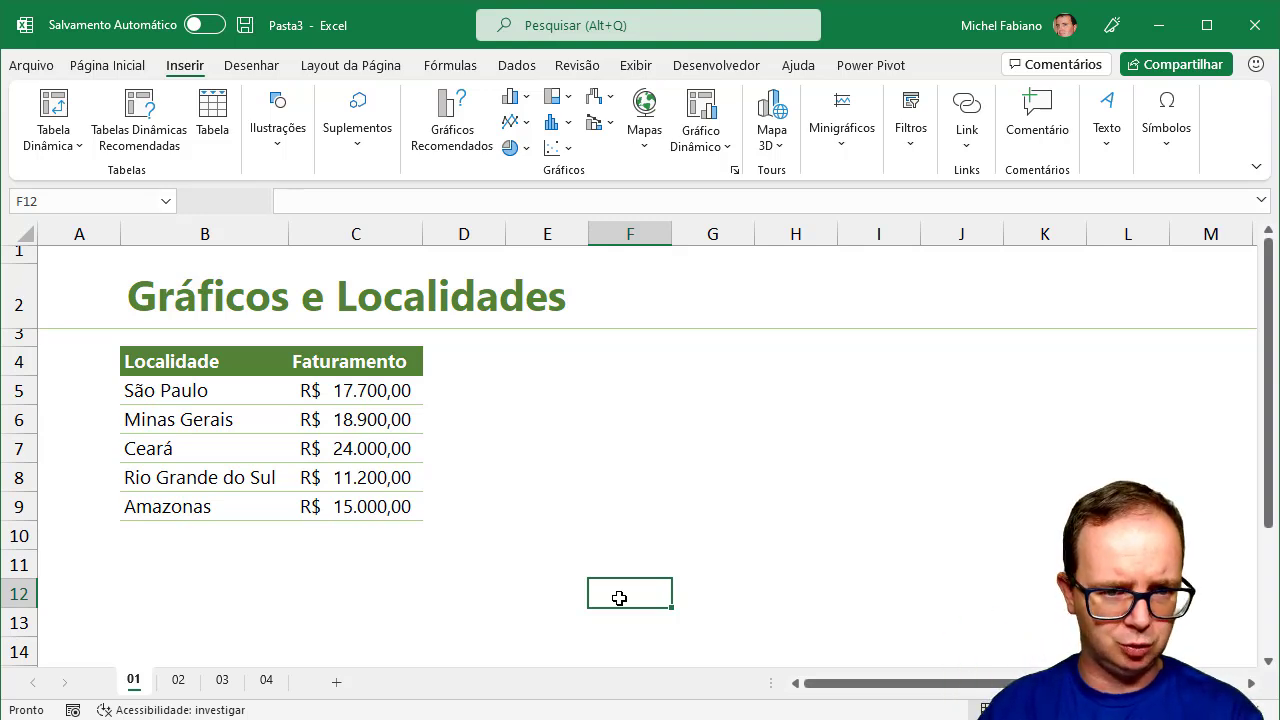
Rename the Localidade header in B4 to Estados.
{"action": "left_click", "coordinate": [222, 363]}
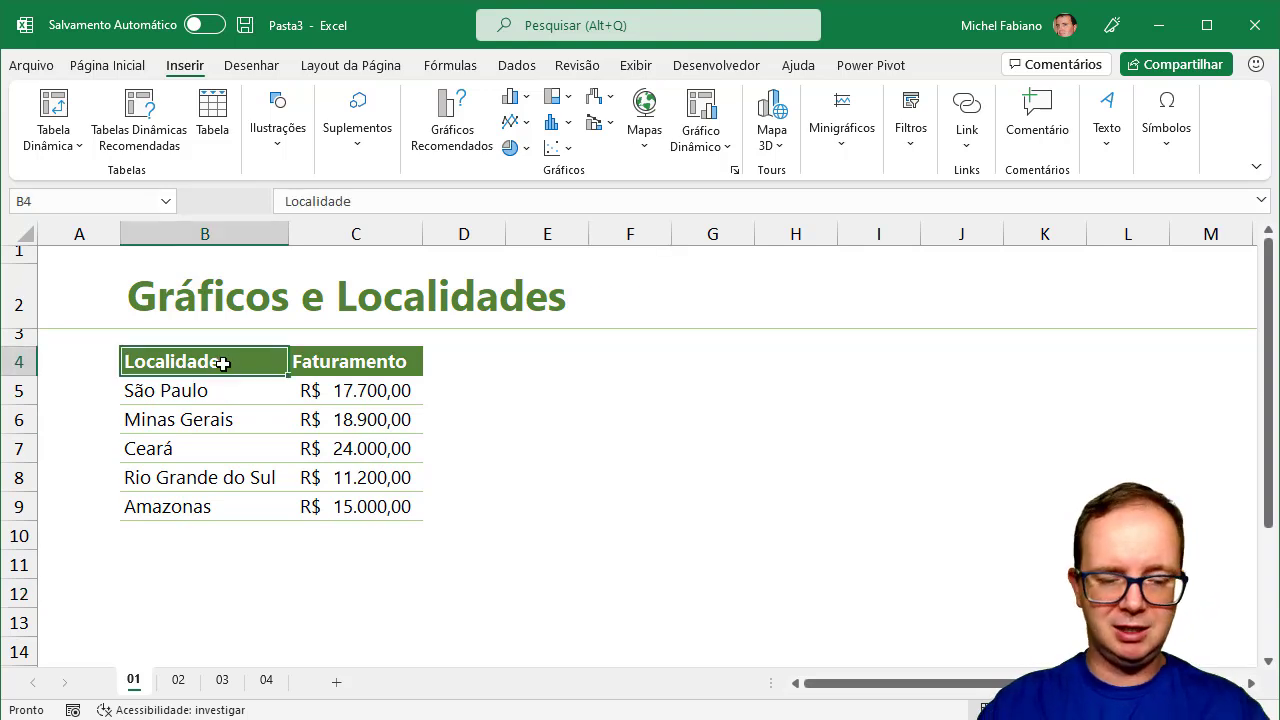
{"action": "type", "text": "Estados"}
{"action": "key", "text": "Return"}
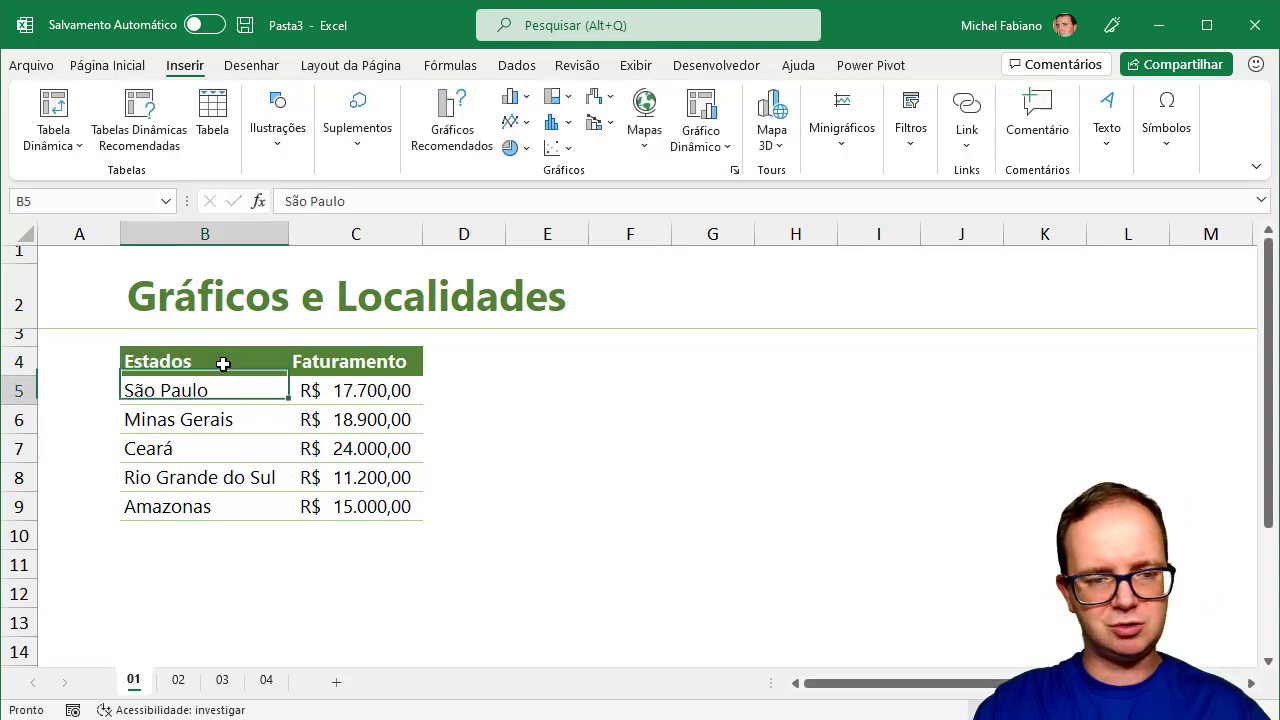
Add Rio de Janeiro (16.000,00) and Tocantins (19.000,00) as new state rows.
{"action": "key", "text": "Down"}
{"action": "key", "text": "Down"}
{"action": "key", "text": "Down"}
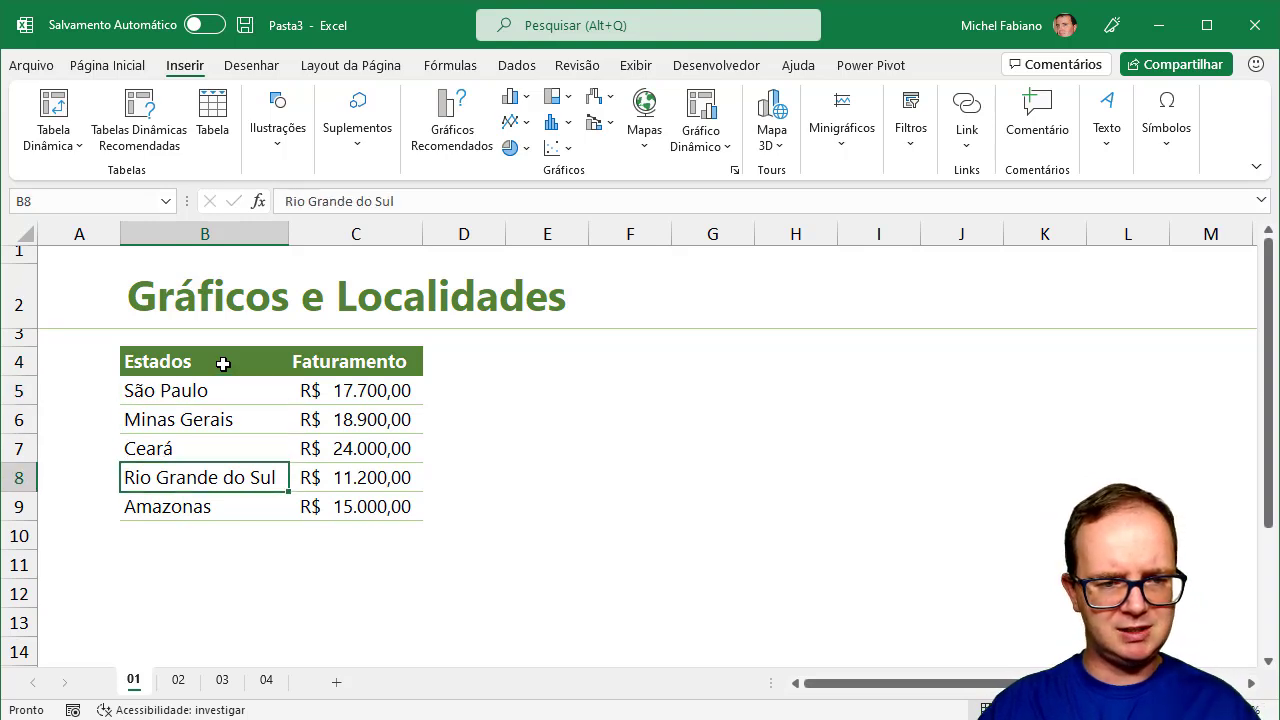
{"action": "key", "text": "Down"}
{"action": "key", "text": "Down"}
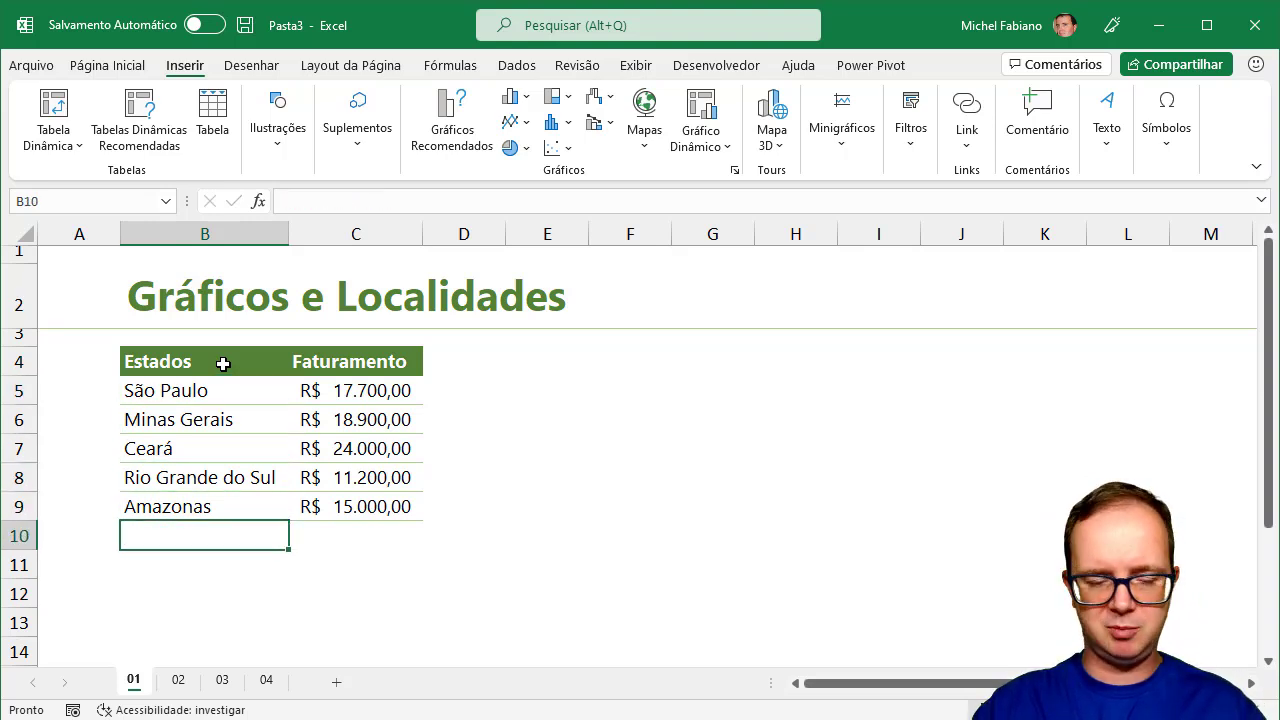
{"action": "type", "text": "R"}
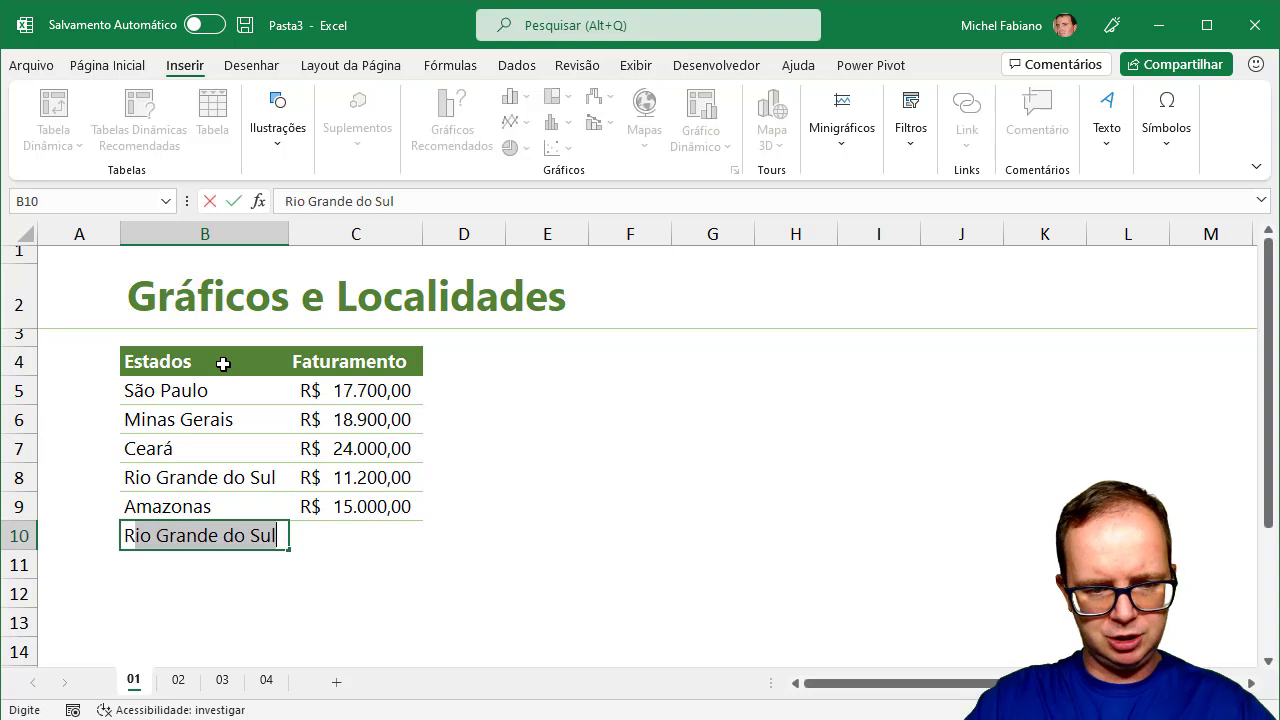
{"action": "type", "text": "io de Janeiro"}
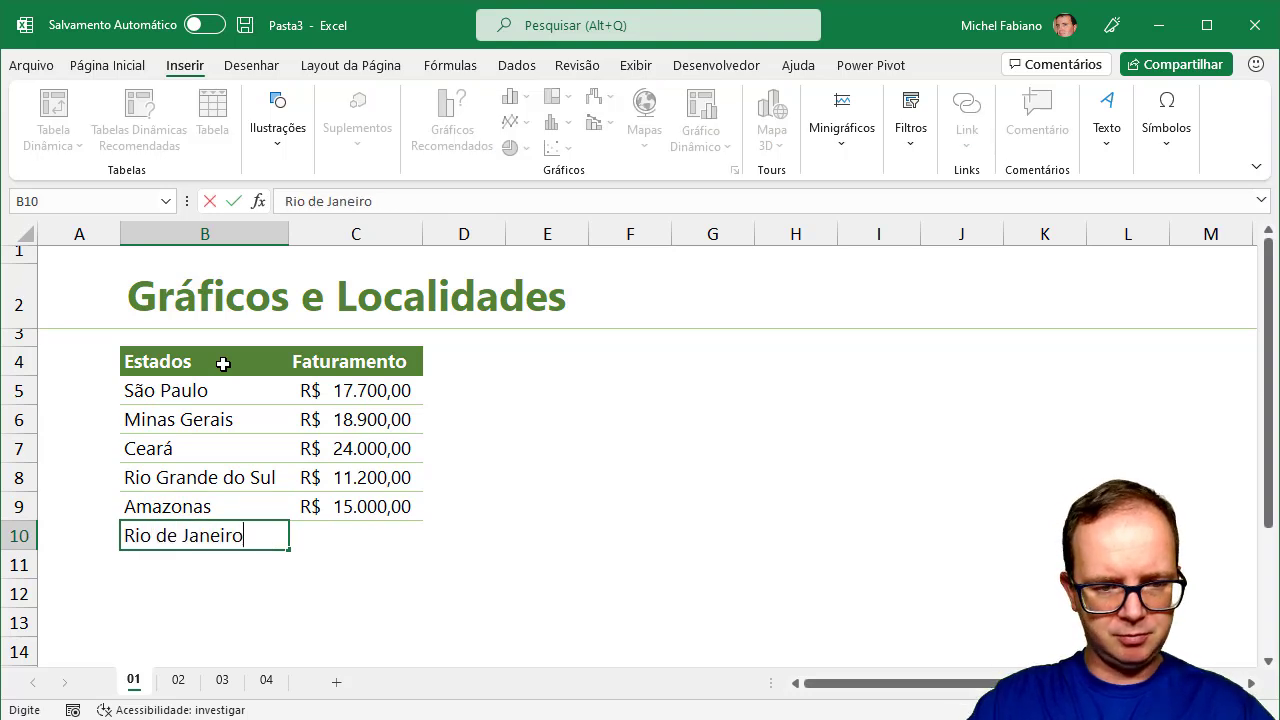
{"action": "key", "text": "Return"}
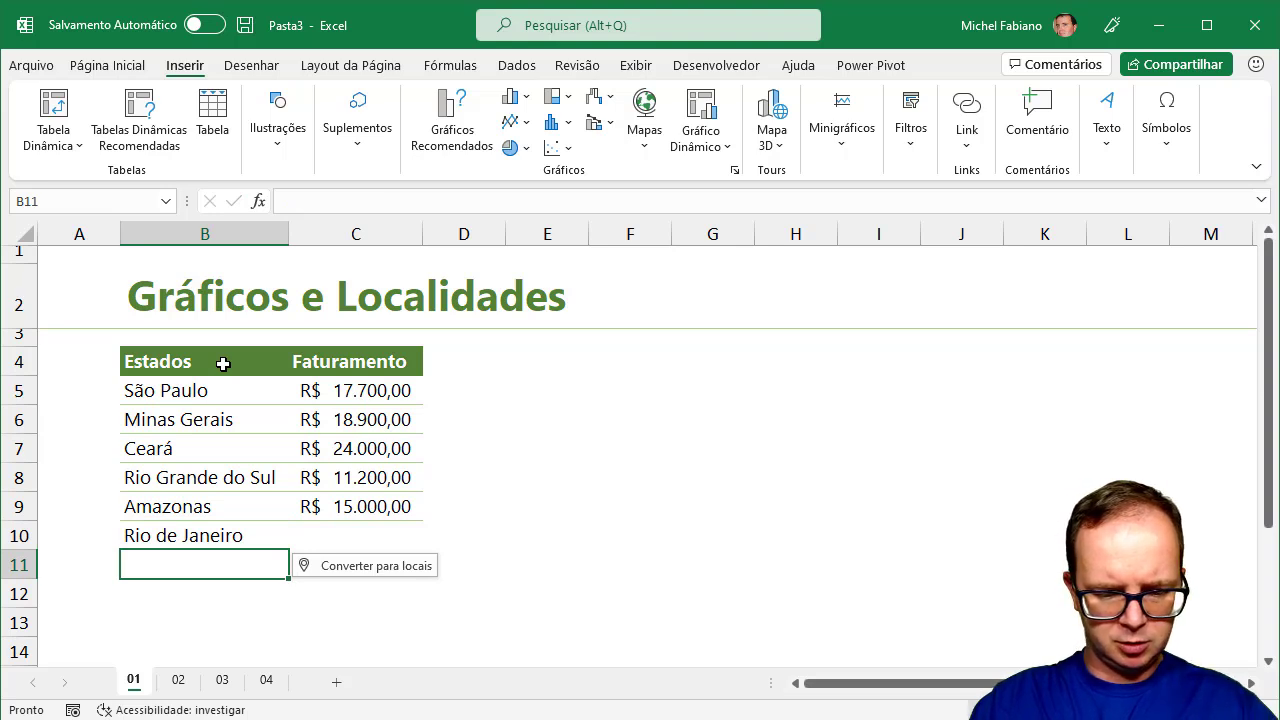
{"action": "type", "text": "G"}
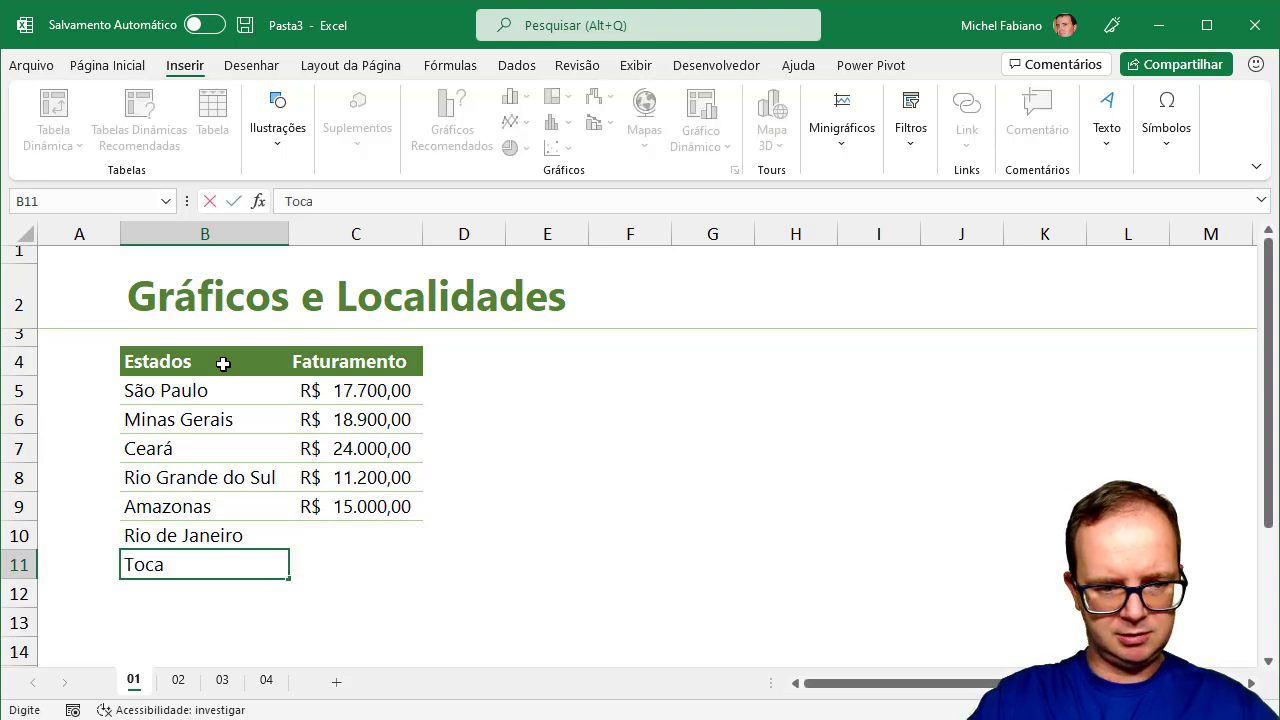
{"action": "key", "text": "Return"}
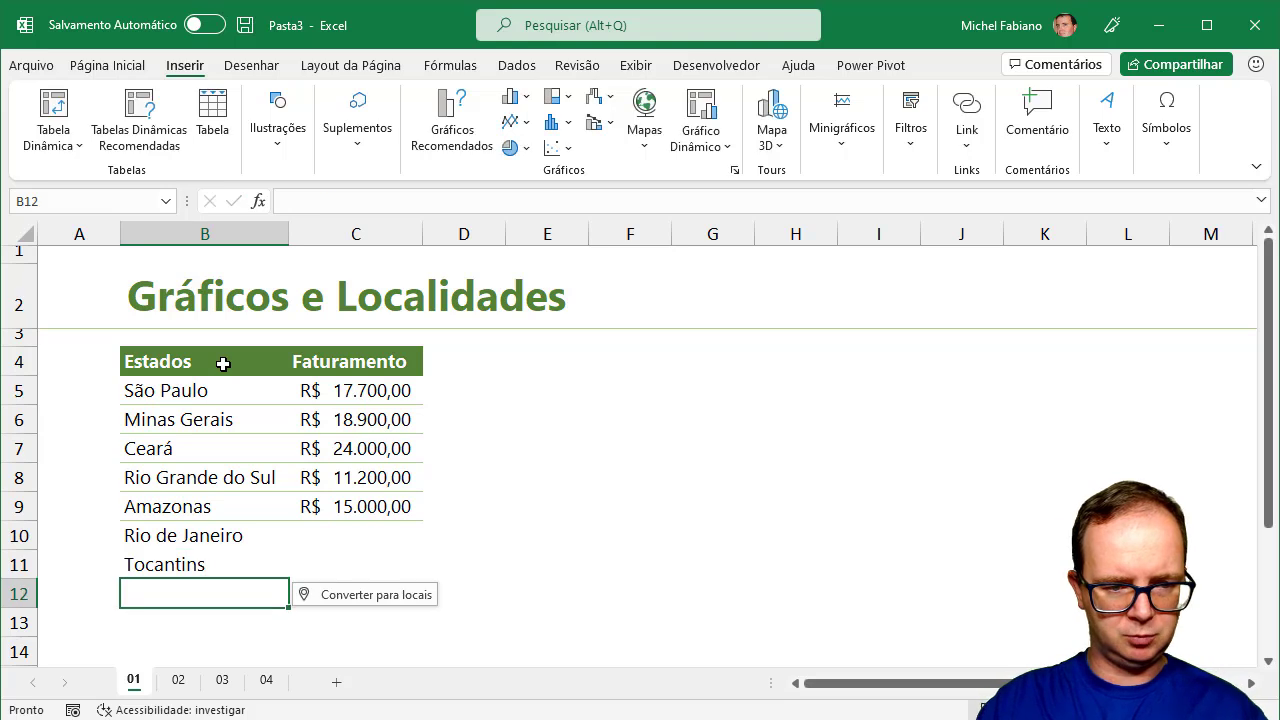
{"action": "left_click", "coordinate": [362, 535]}
{"action": "type", "text": "1"}
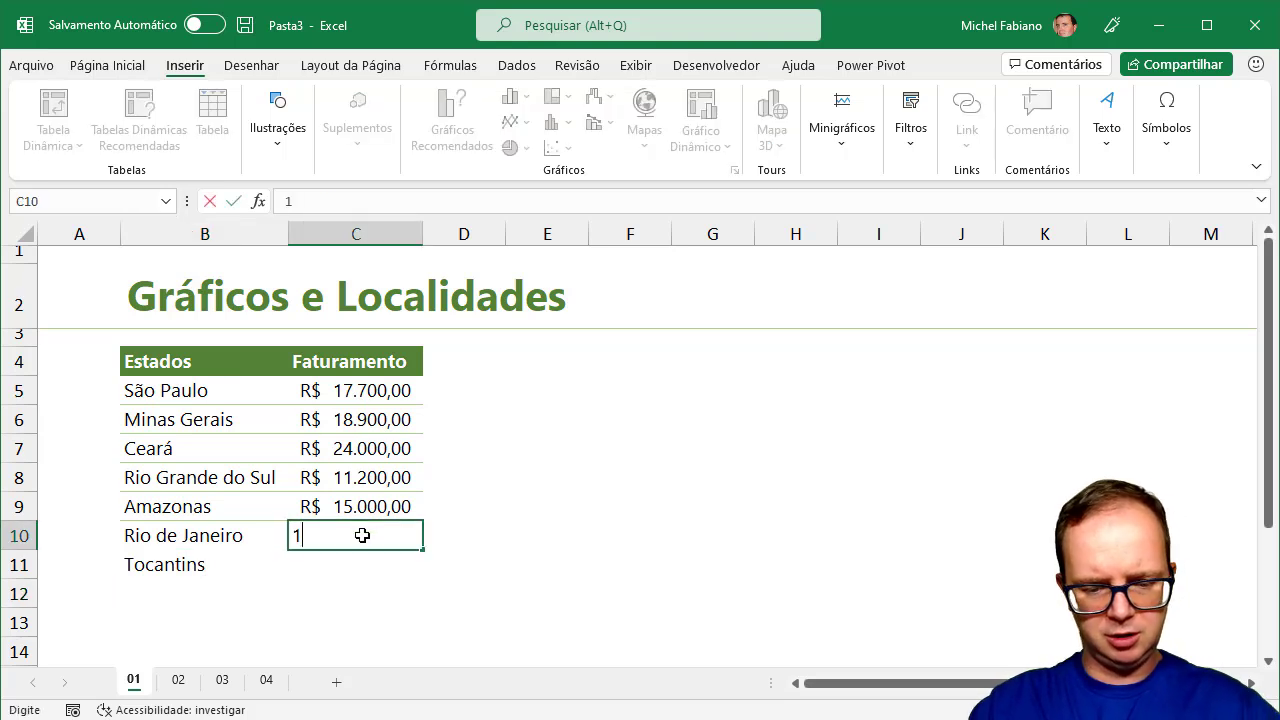
{"action": "type", "text": "900"}
{"action": "key", "text": "Return"}
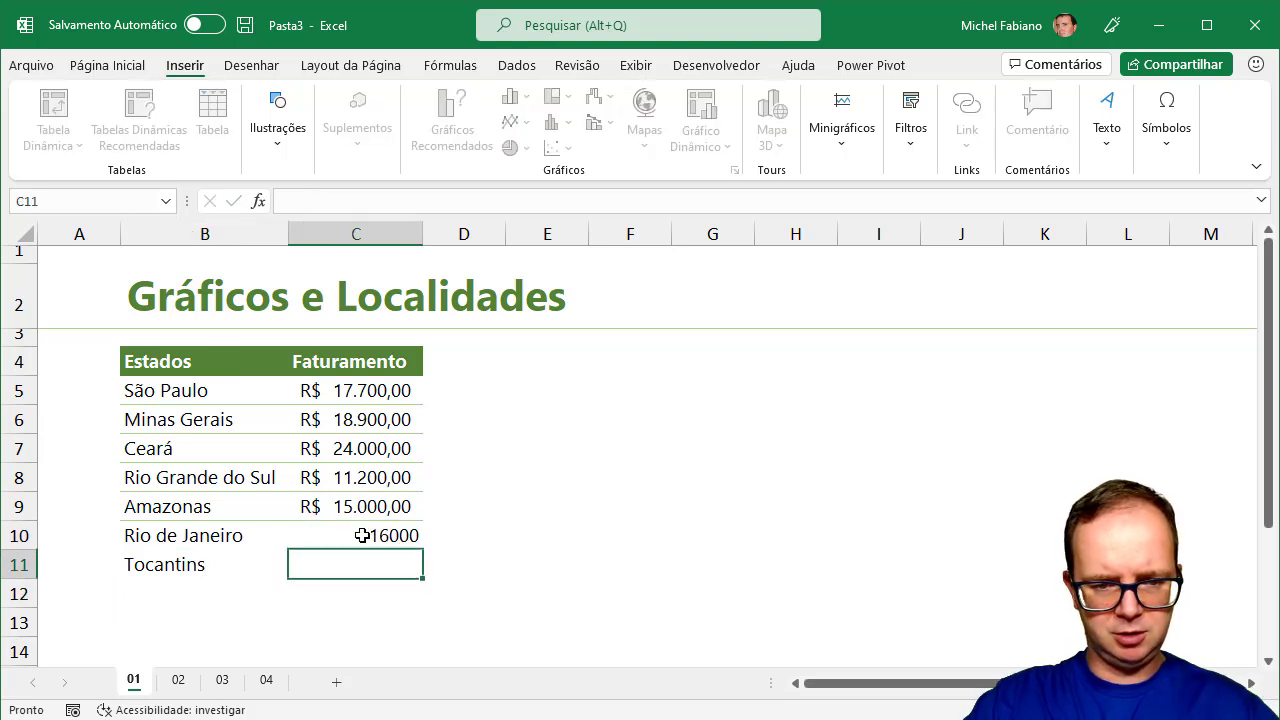
{"action": "type", "text": "19000"}
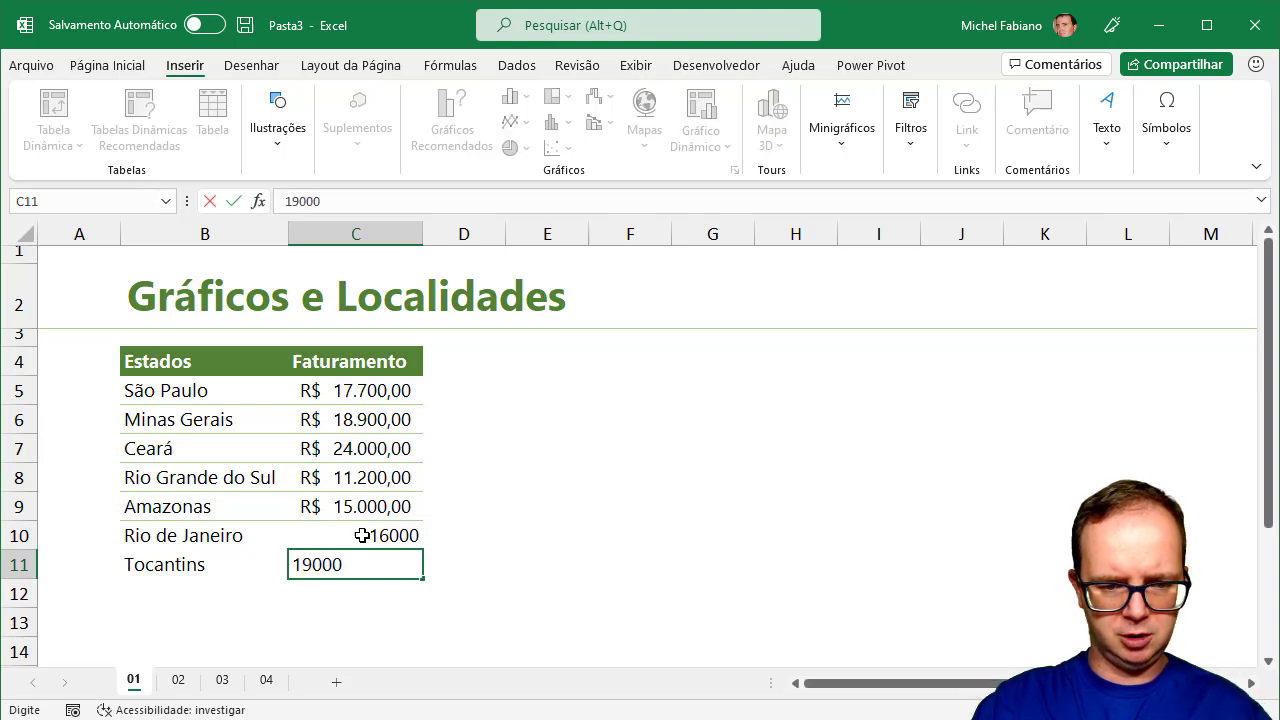
{"action": "key", "text": "Return"}
Copy the Amazonas row formatting onto the new rows, then select the table B4:C11.
{"action": "left_click_drag", "start_coordinate": [229, 512], "coordinate": [357, 506]}
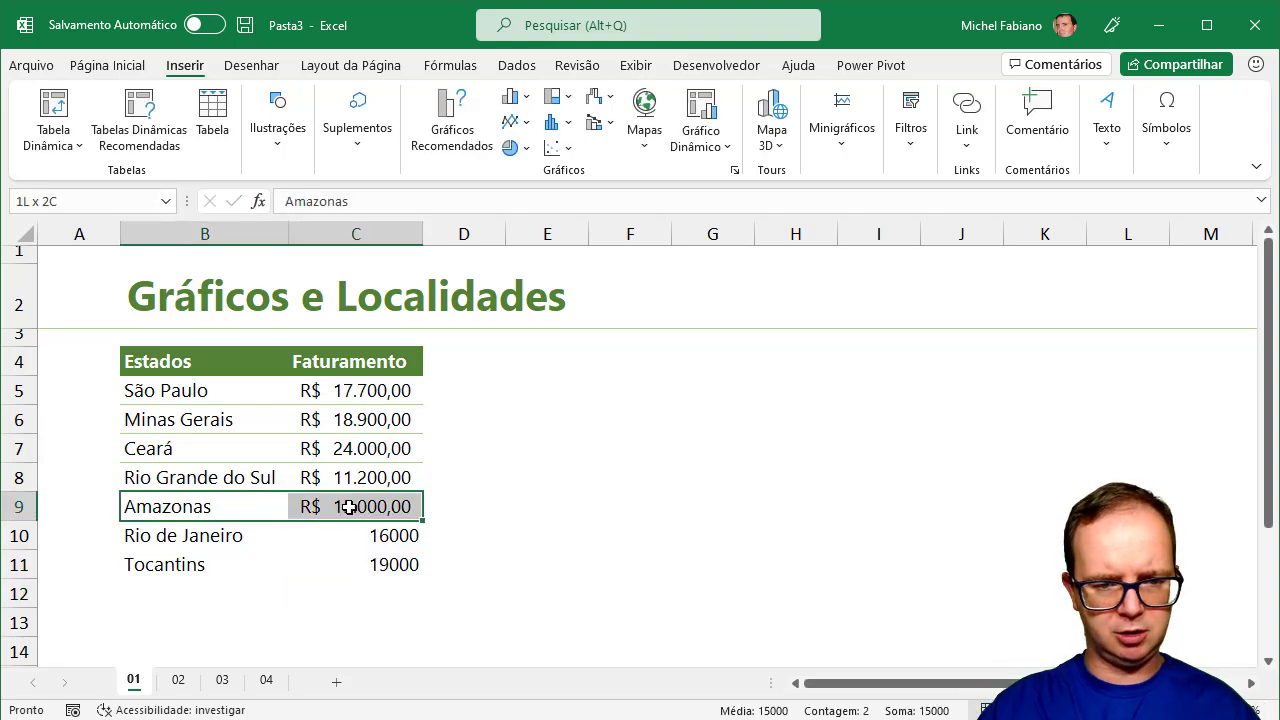
{"action": "left_click", "coordinate": [120, 65]}
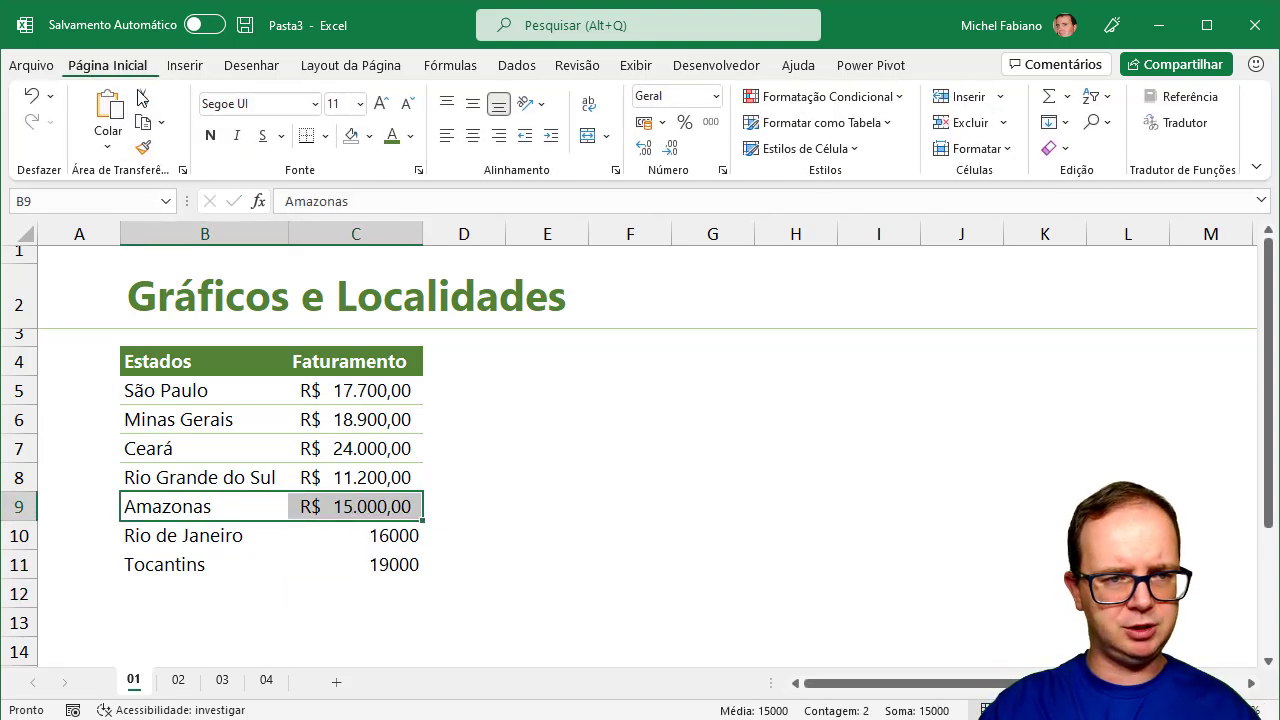
{"action": "left_click", "coordinate": [143, 147]}
{"action": "left_click", "coordinate": [220, 535]}
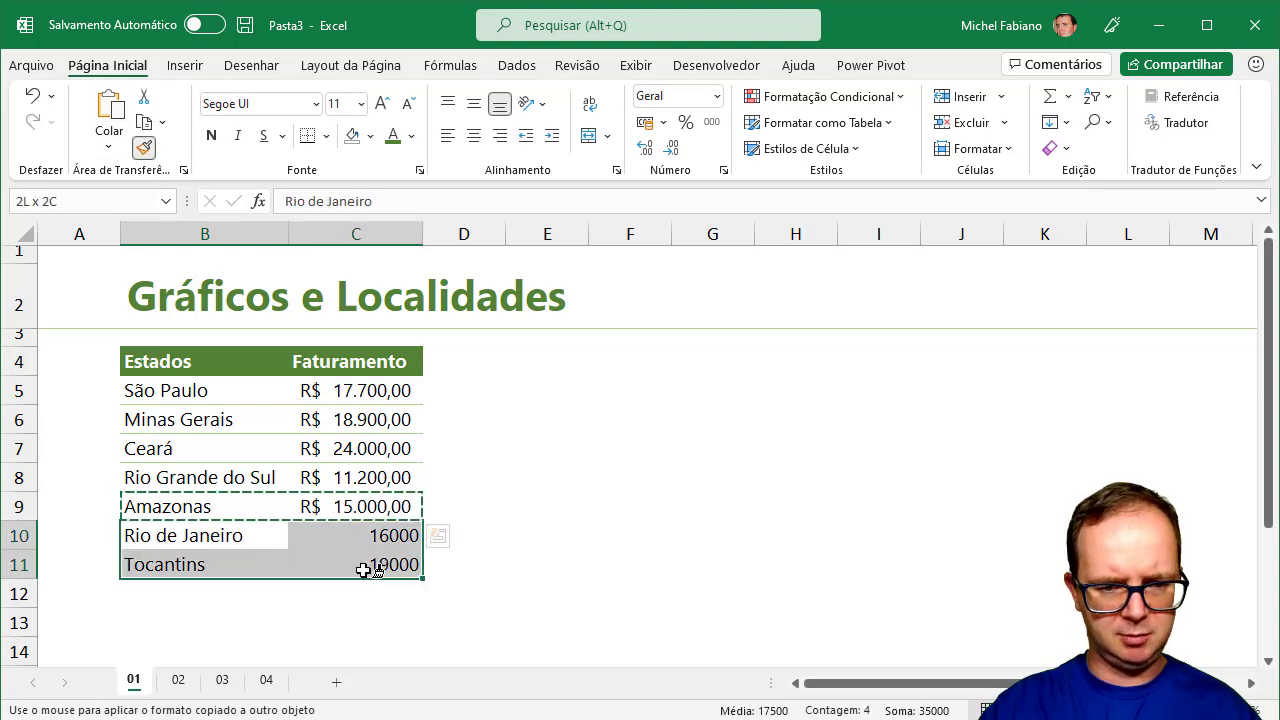
{"action": "left_click_drag", "start_coordinate": [220, 535], "coordinate": [363, 566]}
{"action": "left_click_drag", "start_coordinate": [228, 368], "coordinate": [337, 569]}
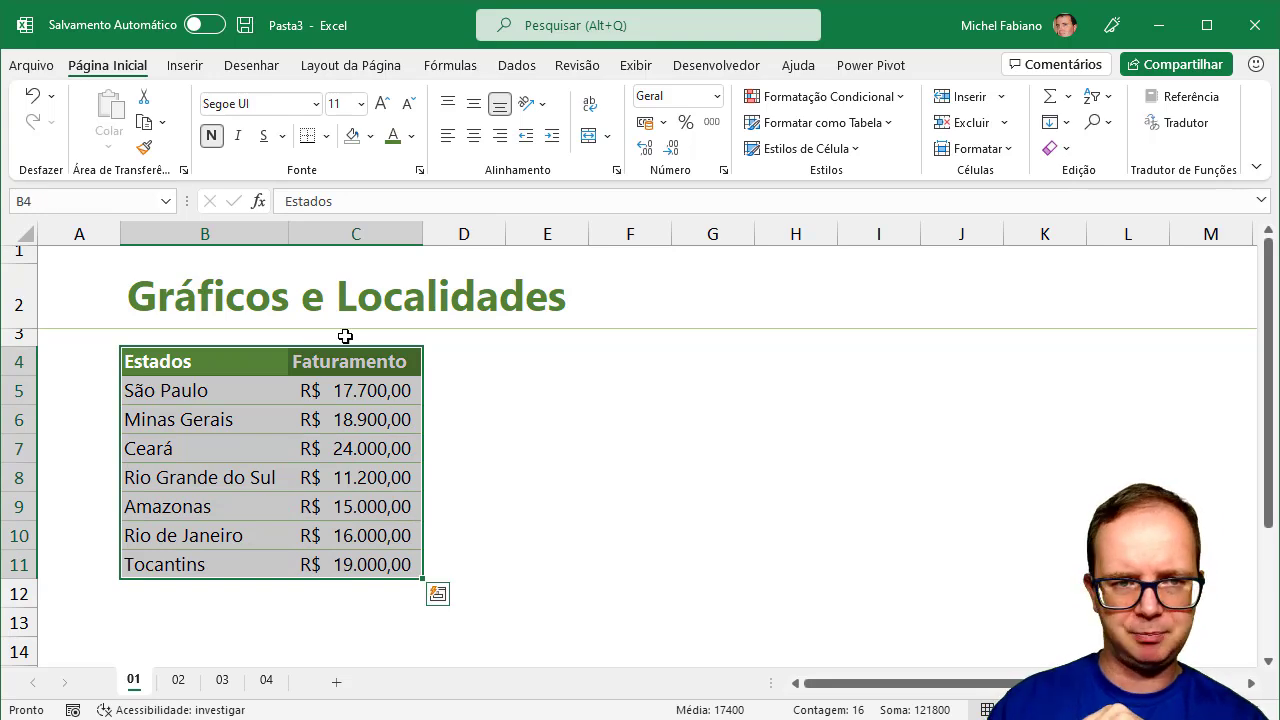
{"action": "left_click", "coordinate": [195, 67]}
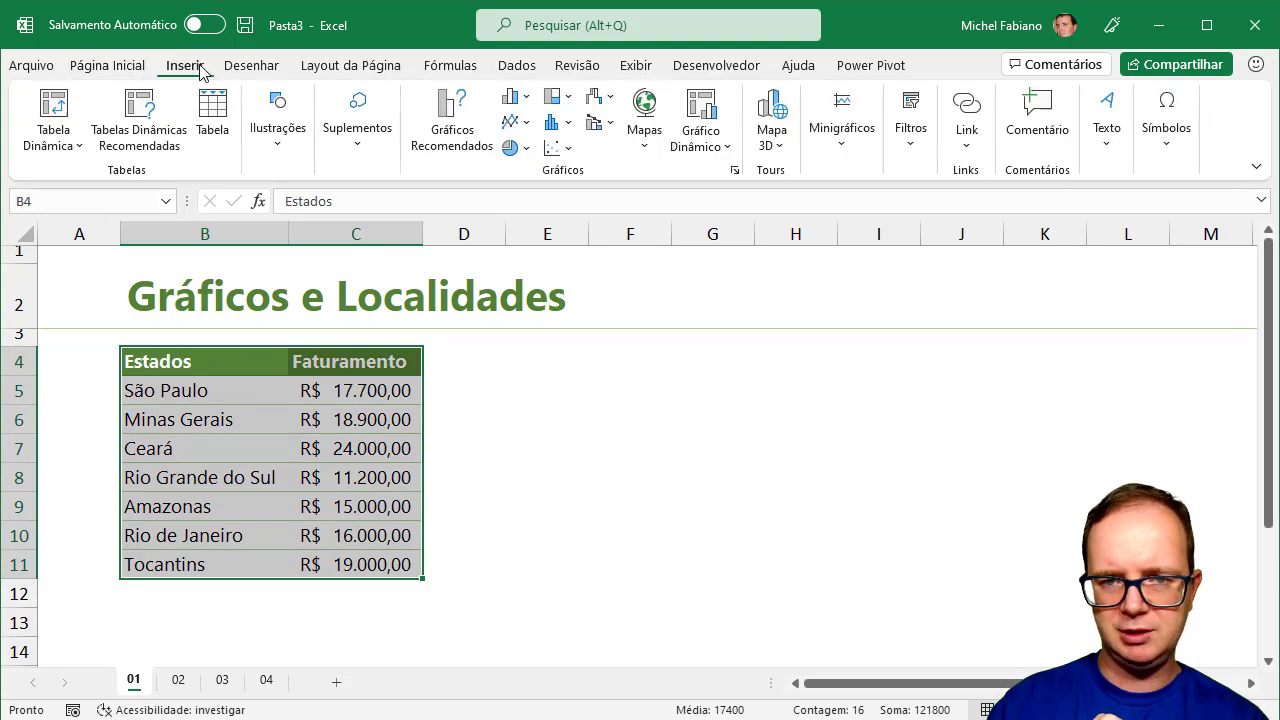
Insert a column chart of the revenue, then undo it.
{"action": "left_click", "coordinate": [513, 97]}
{"action": "left_click", "coordinate": [538, 163]}
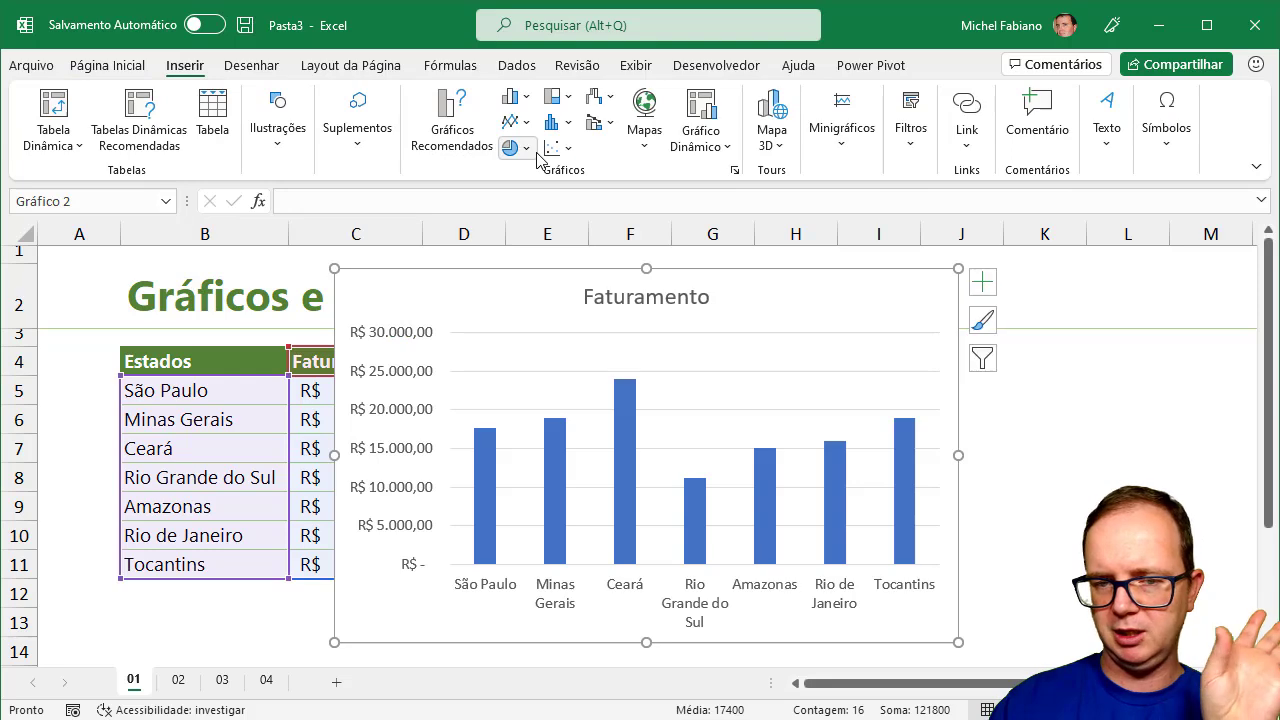
{"action": "right_click", "coordinate": [792, 300]}
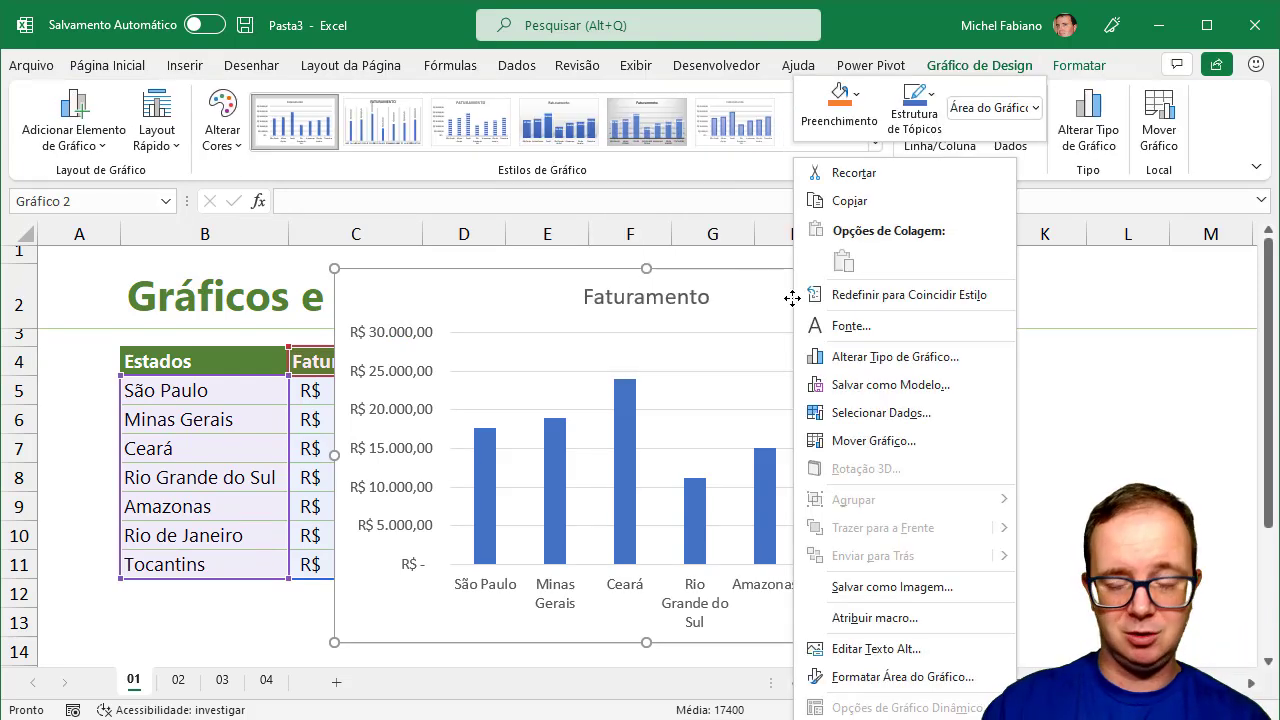
{"action": "key", "text": "Escape"}
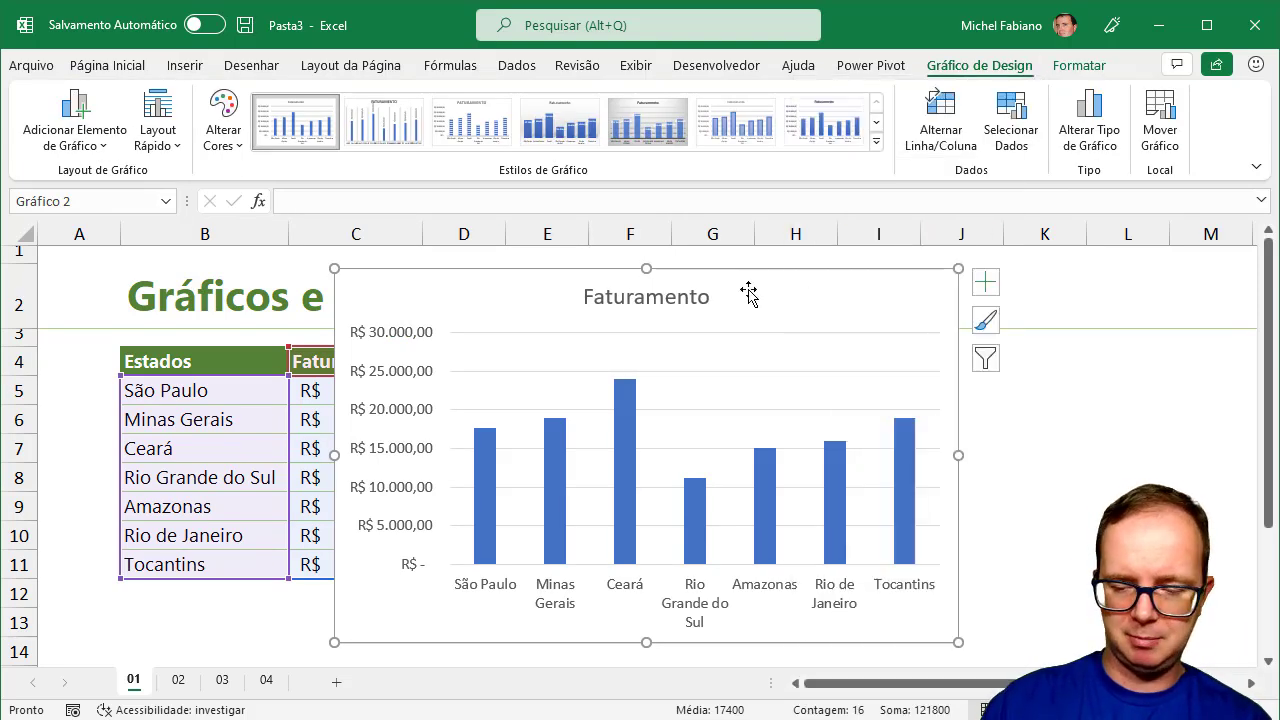
{"action": "key", "text": "ctrl+z"}
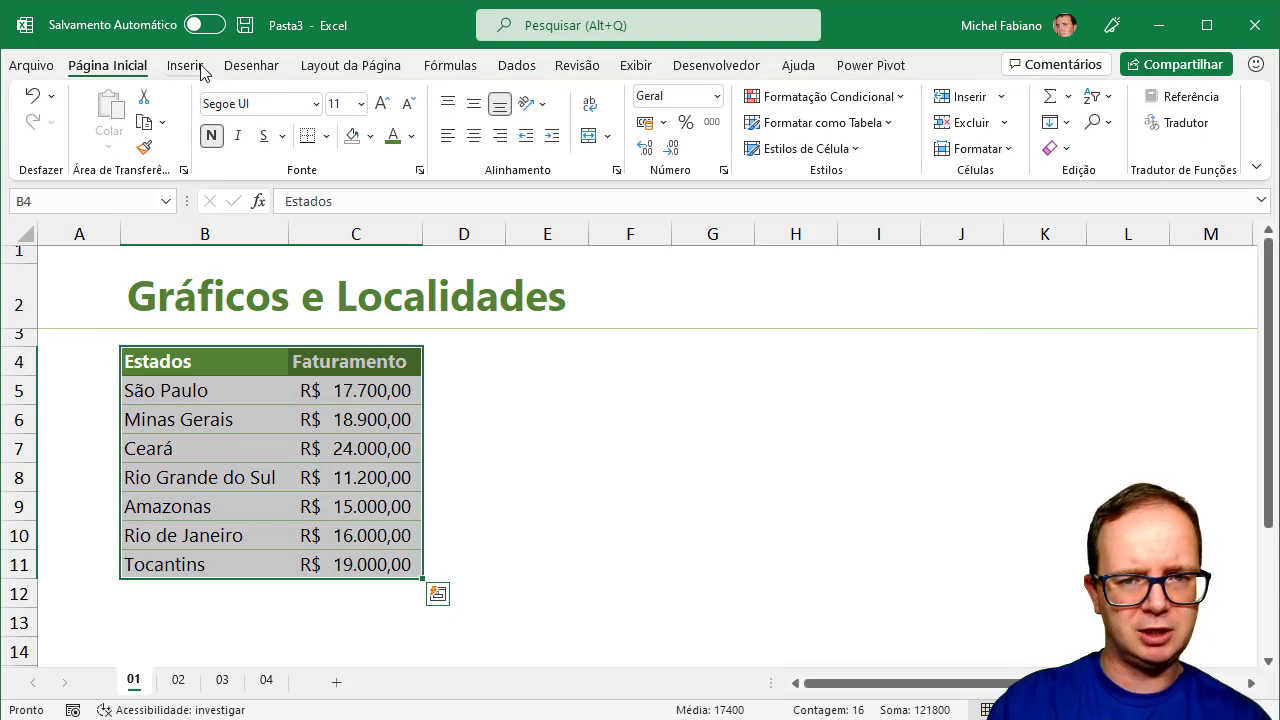
Insert a Mapa Coroplético of revenue by state and resize it beside the table.
{"action": "left_click", "coordinate": [185, 65]}
{"action": "left_click", "coordinate": [656, 145]}
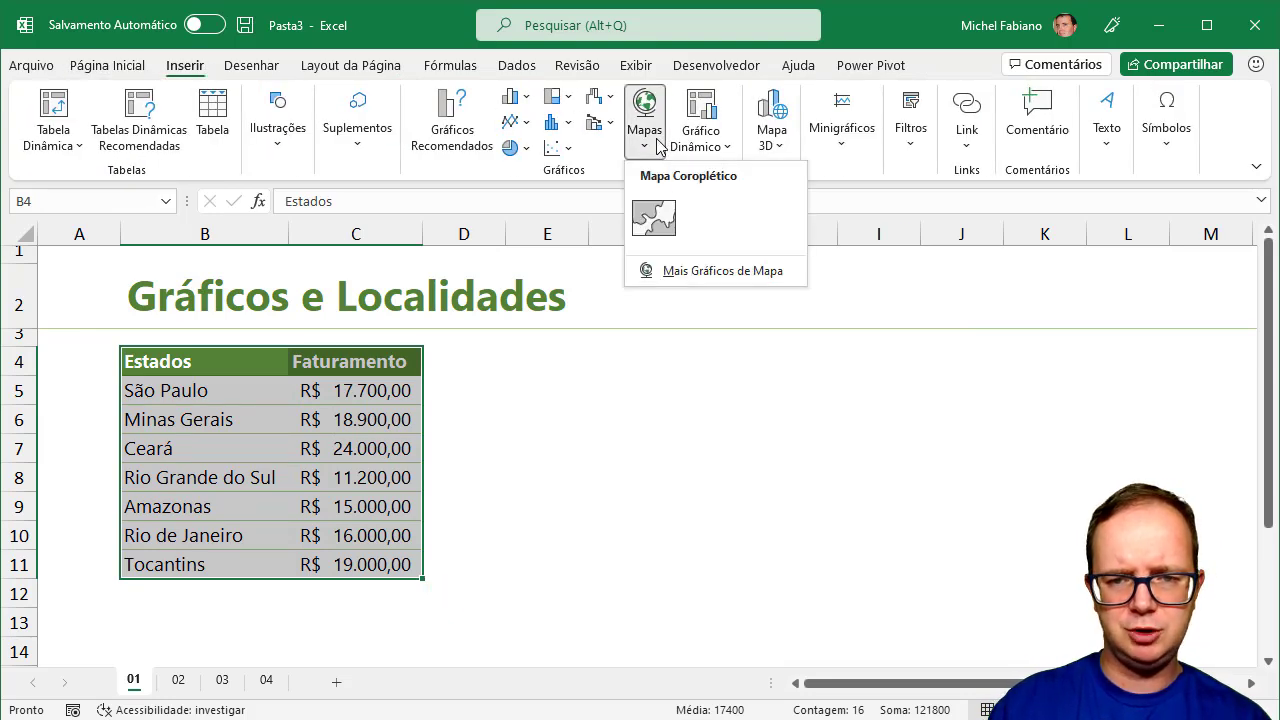
{"action": "left_click", "coordinate": [667, 220]}
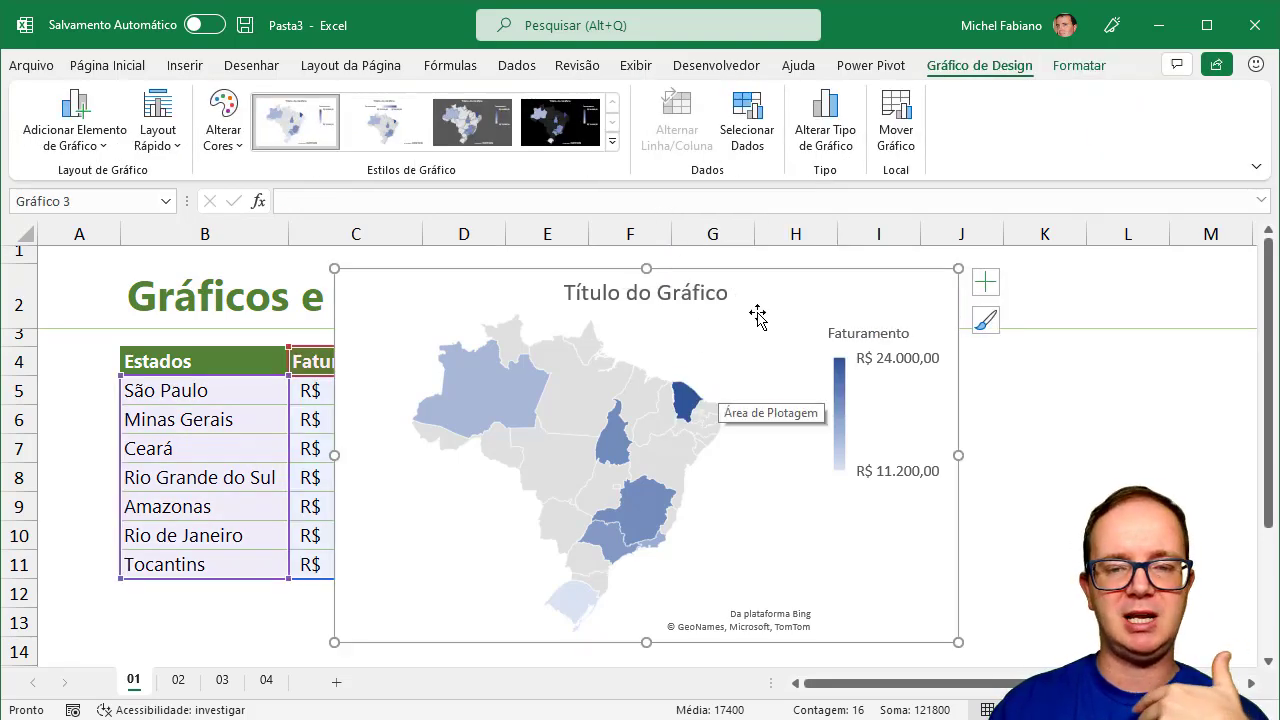
{"action": "mouse_move", "coordinate": [773, 273]}
{"action": "left_mouse_down"}
{"action": "mouse_move", "coordinate": [892, 265]}
{"action": "mouse_move", "coordinate": [882, 262]}
{"action": "left_mouse_up"}
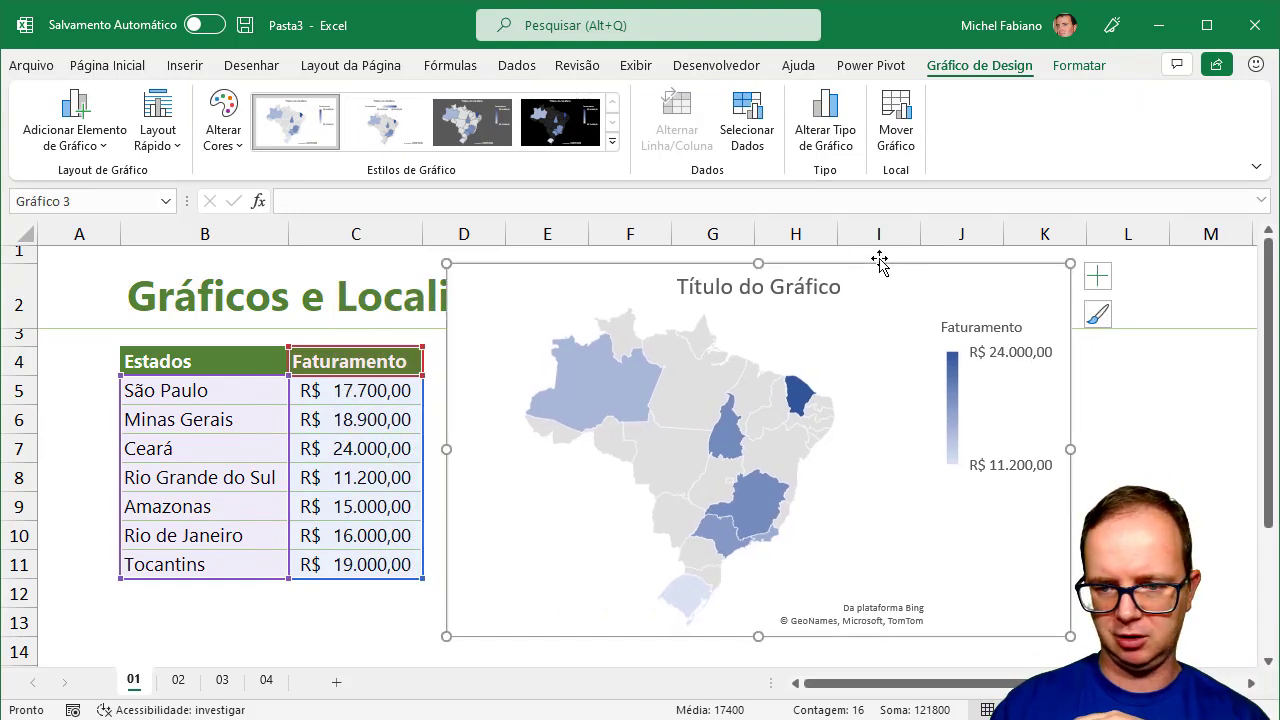
{"action": "mouse_move", "coordinate": [1070, 636]}
{"action": "left_mouse_down"}
{"action": "mouse_move", "coordinate": [995, 559]}
{"action": "mouse_move", "coordinate": [923, 583]}
{"action": "mouse_move", "coordinate": [913, 638]}
{"action": "left_mouse_up"}
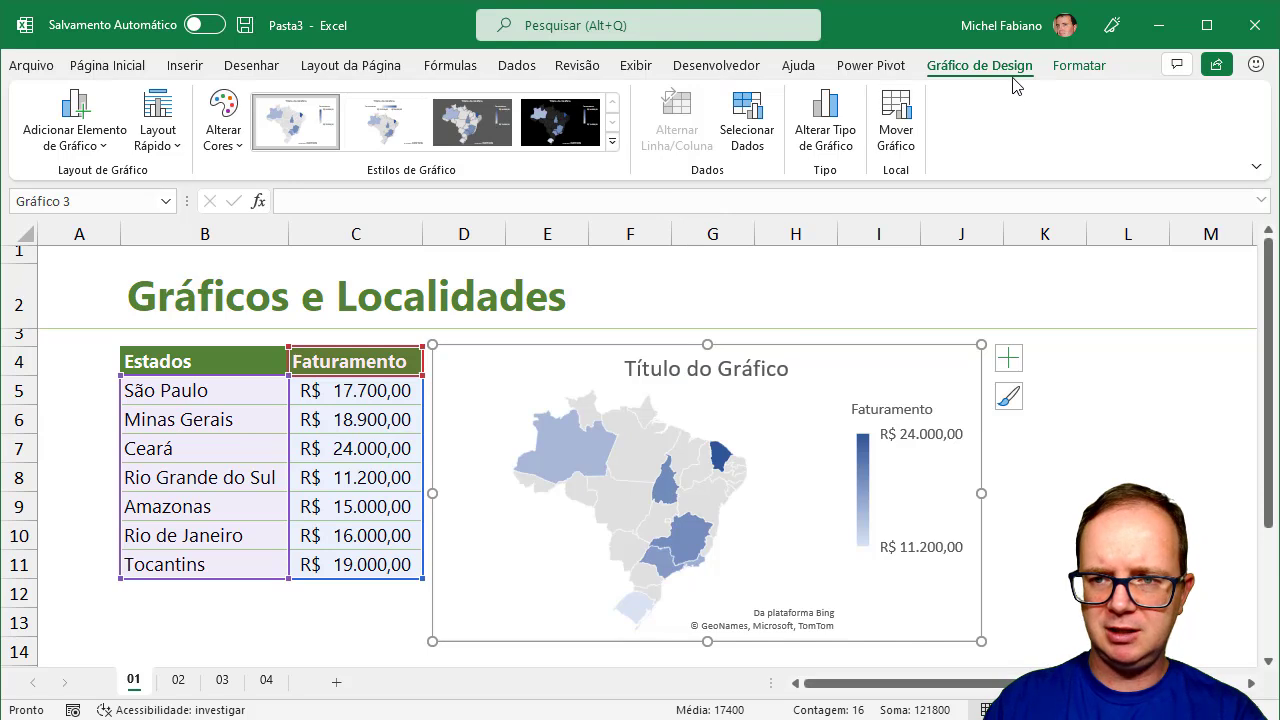
Try the orange palette, then apply the green colour scale to the Brazil map.
{"action": "left_click", "coordinate": [613, 143]}
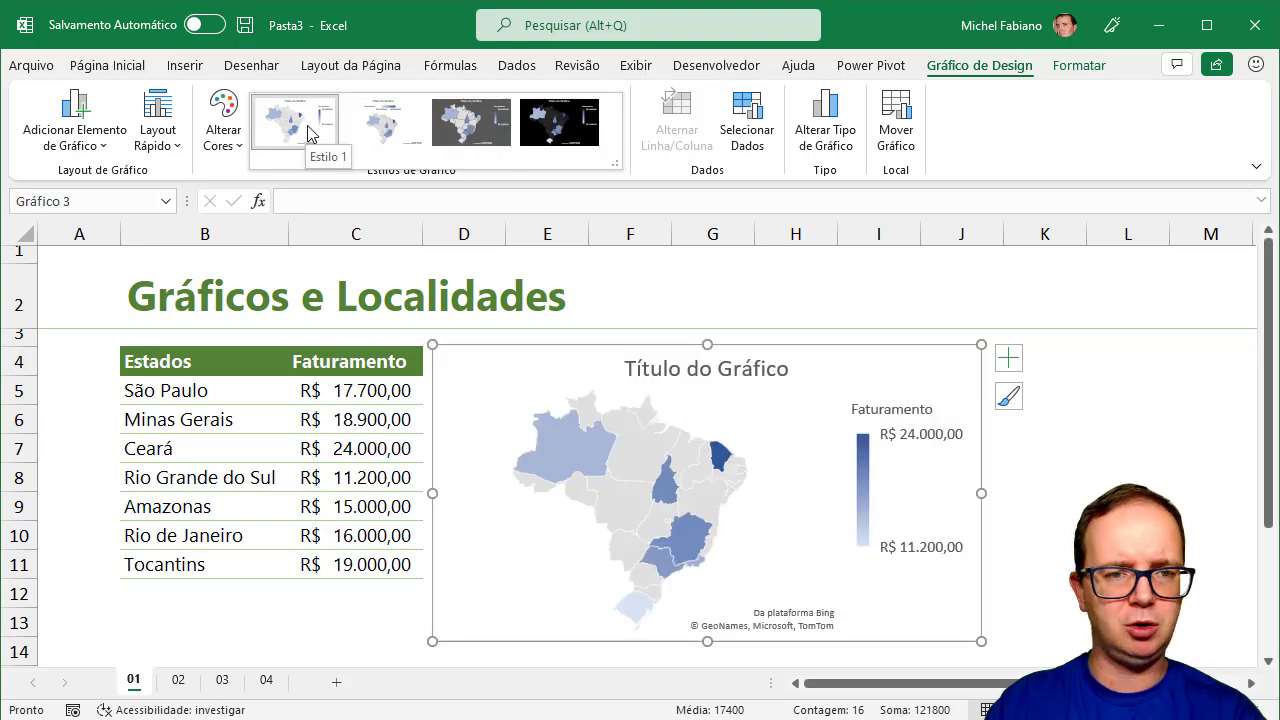
{"action": "left_click", "coordinate": [216, 150]}
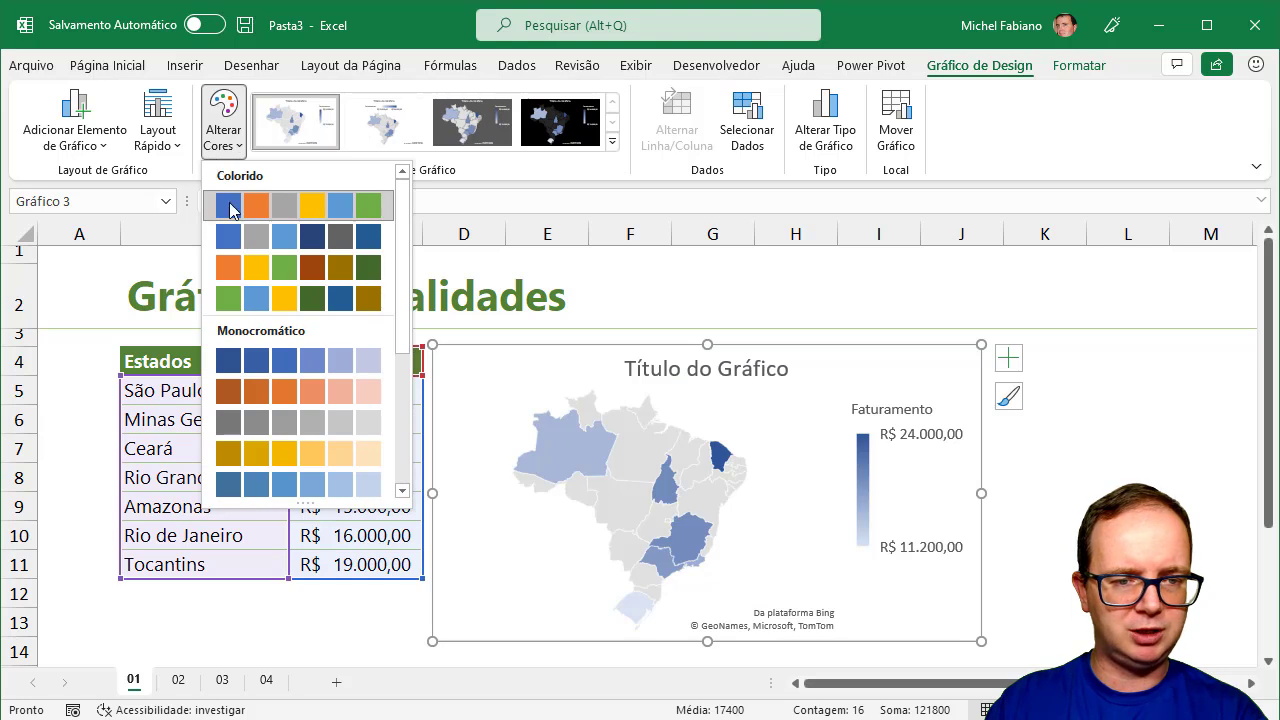
{"action": "left_click", "coordinate": [286, 260]}
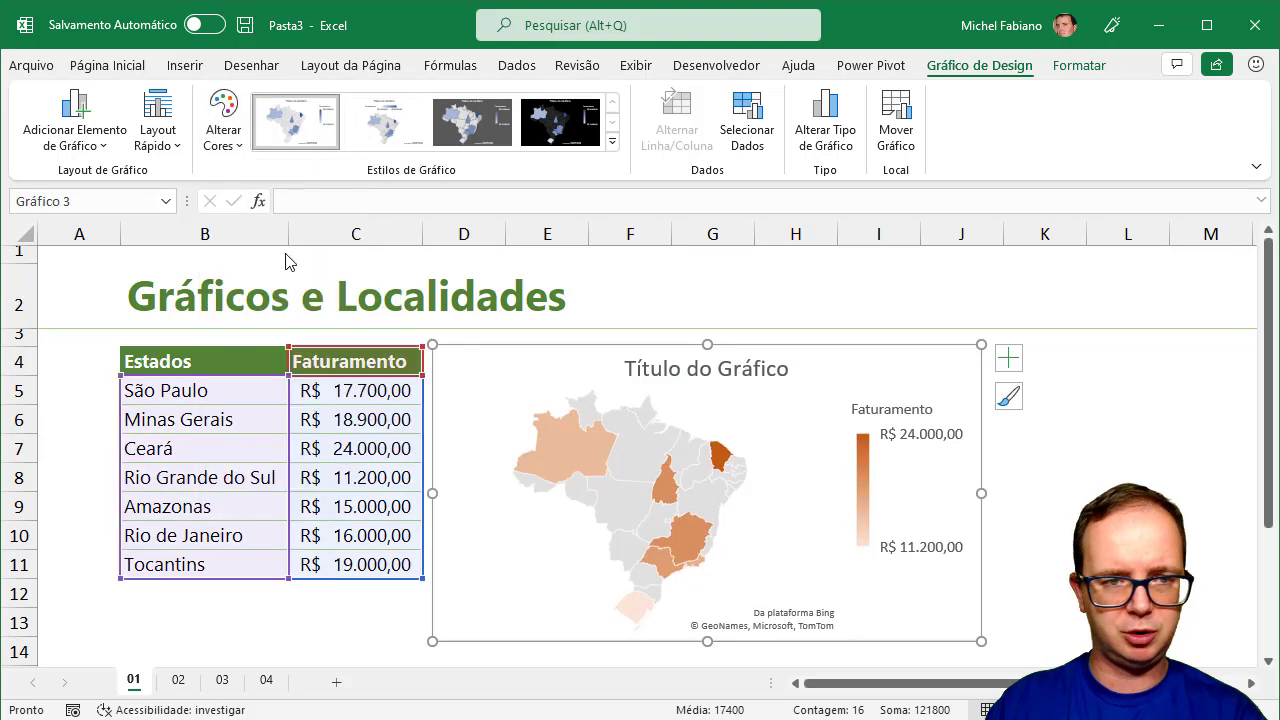
{"action": "left_click", "coordinate": [226, 150]}
{"action": "left_click_drag", "start_coordinate": [408, 300], "coordinate": [400, 448]}
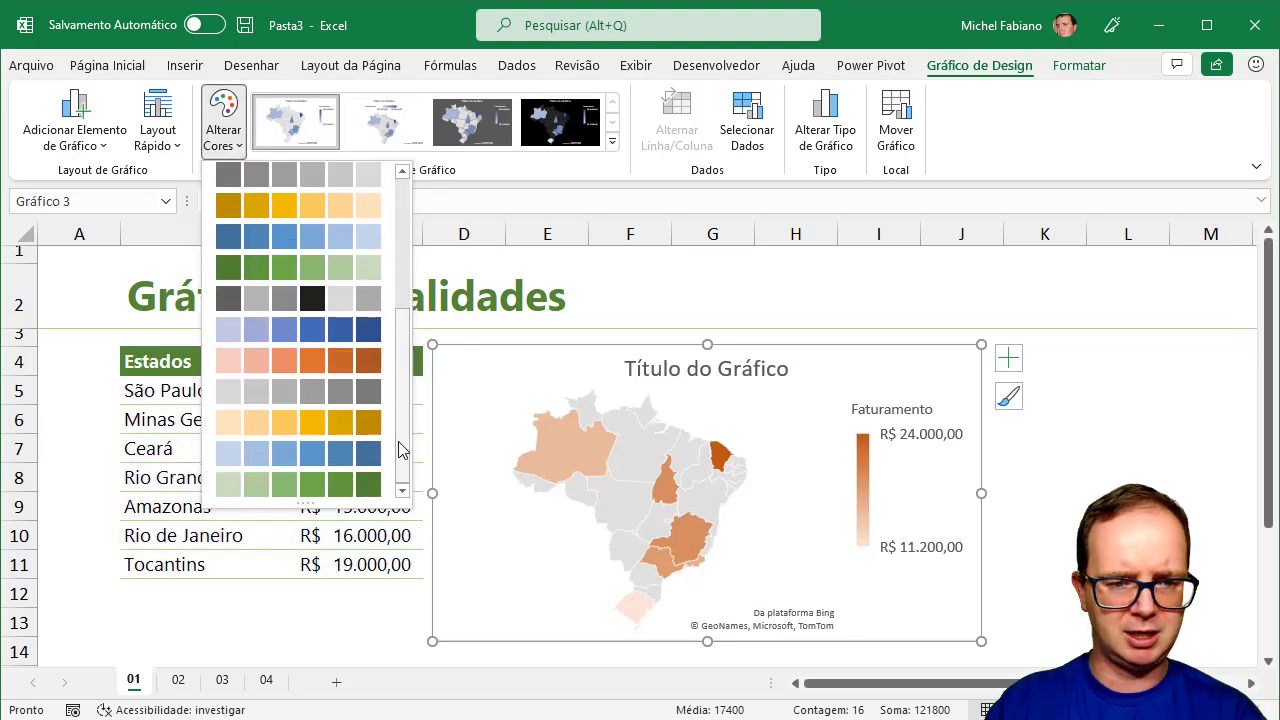
{"action": "left_click", "coordinate": [324, 266]}
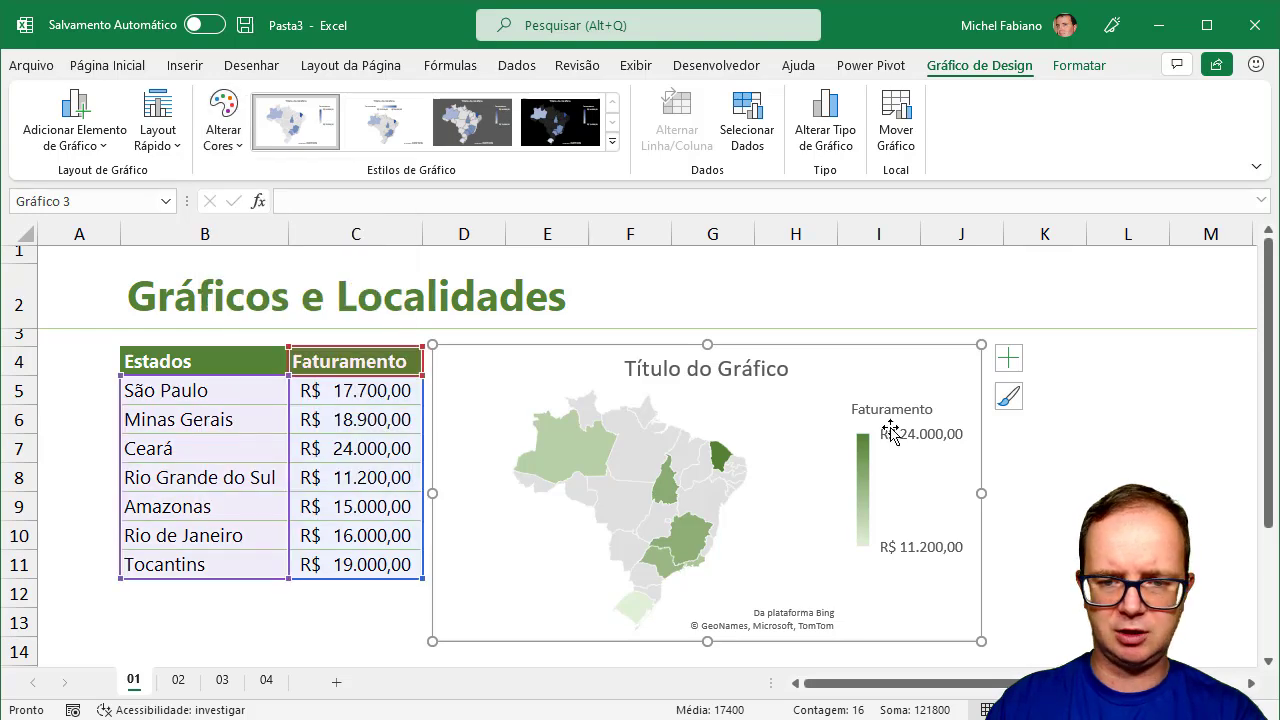
{"action": "left_click", "coordinate": [1103, 470]}
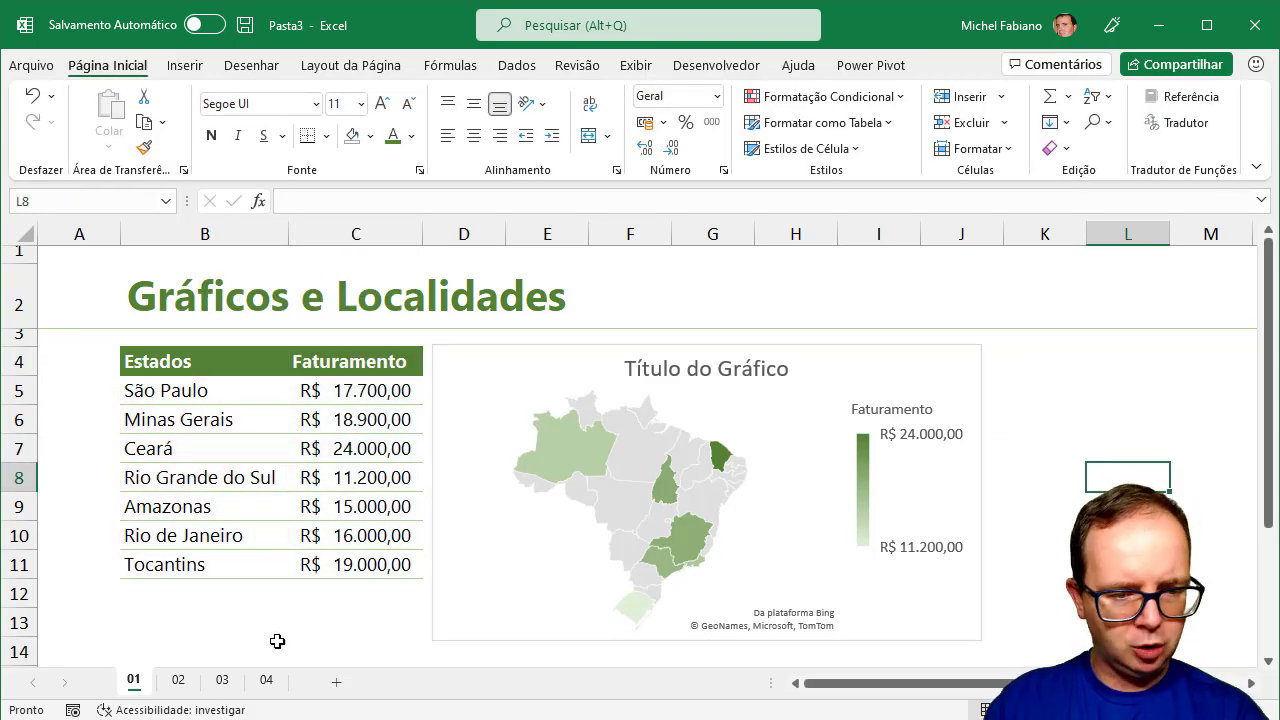
Delete the world map chart on sheet 02.
{"action": "left_click", "coordinate": [177, 681]}
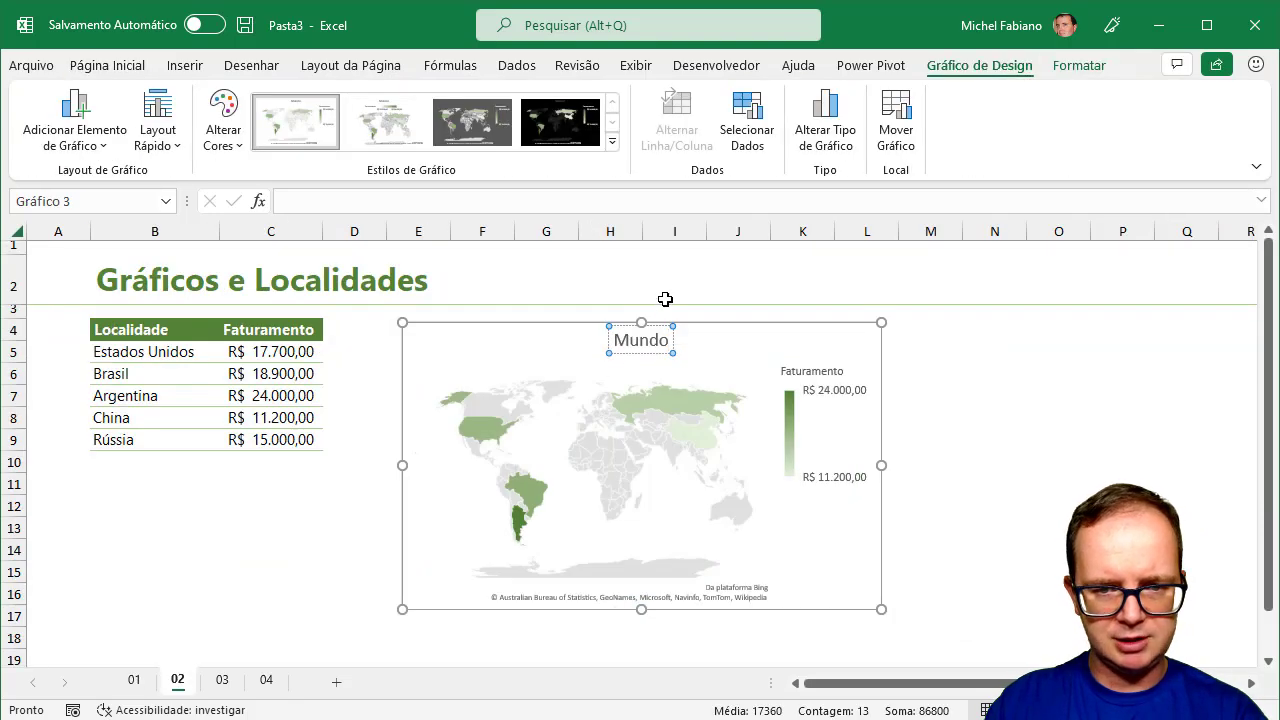
{"action": "left_click", "coordinate": [726, 327]}
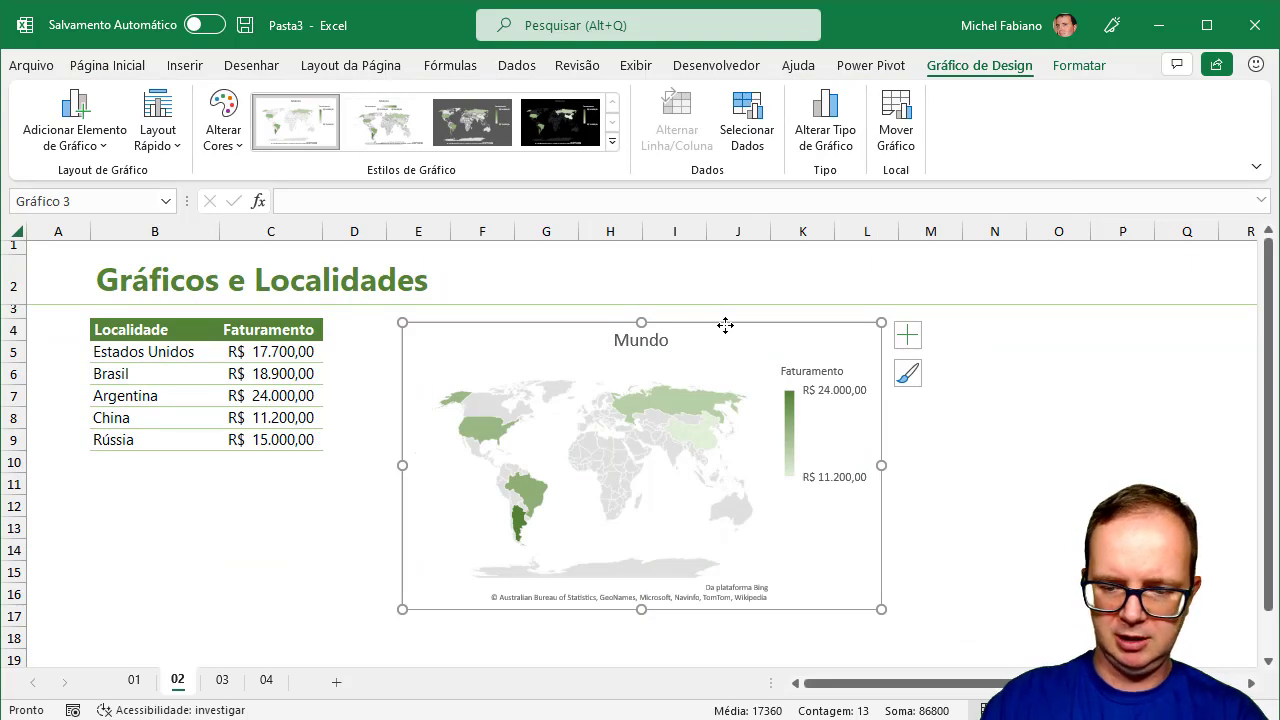
{"action": "key", "text": "Delete"}
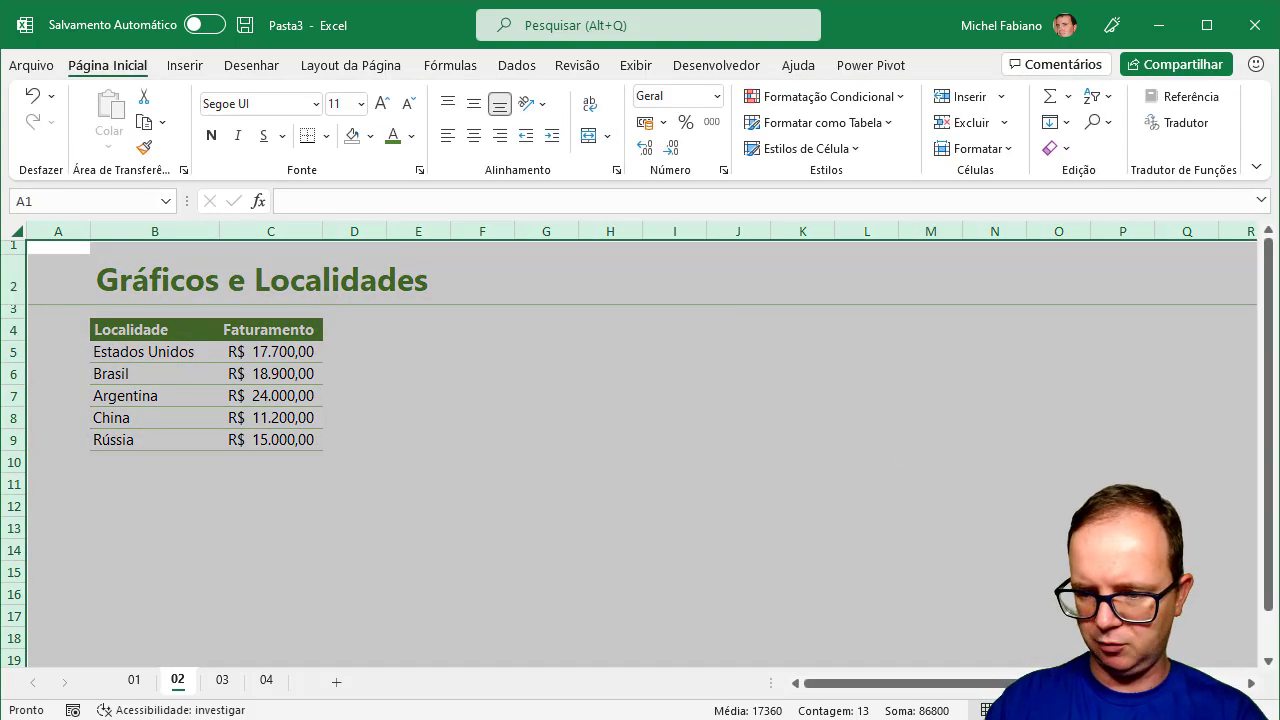
{"action": "scroll", "coordinate": [640, 444], "scroll_direction": "up", "scroll_amount": 2}
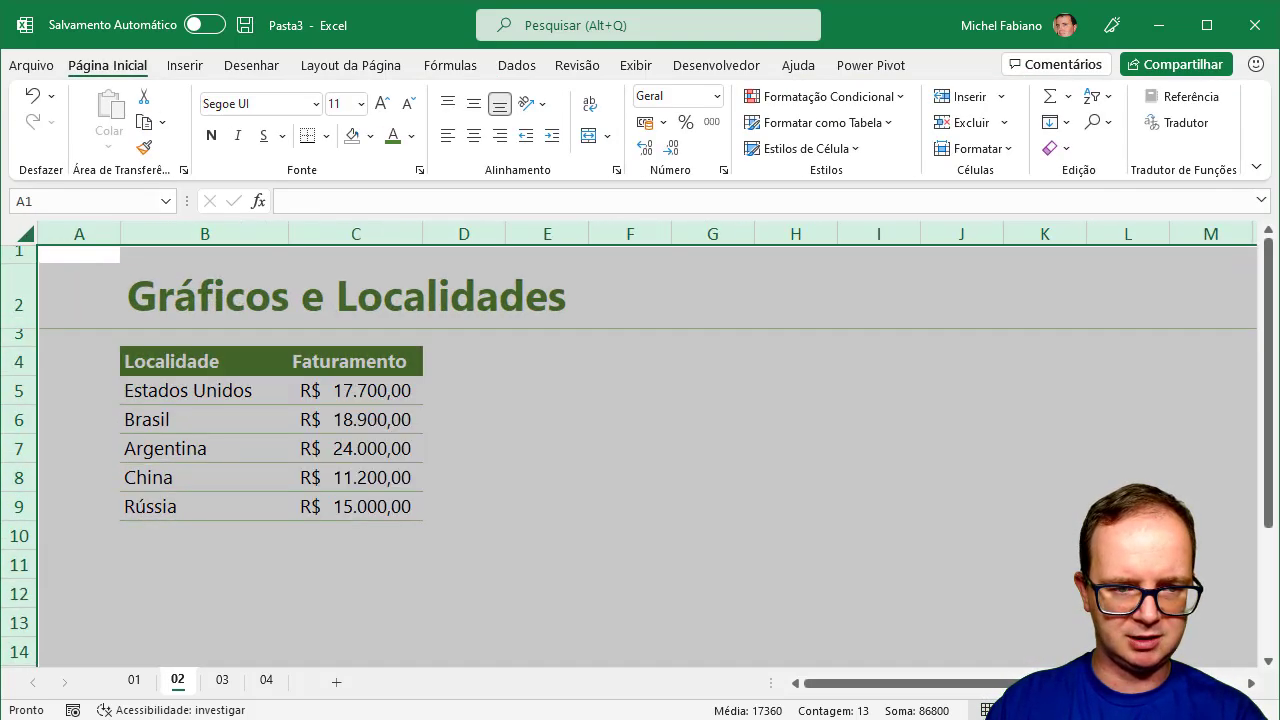
Add Alemanha with 25000 and Marrocos with 9000 in rows 10 and 11.
{"action": "left_click", "coordinate": [191, 555]}
{"action": "type", "text": "Aleman"}
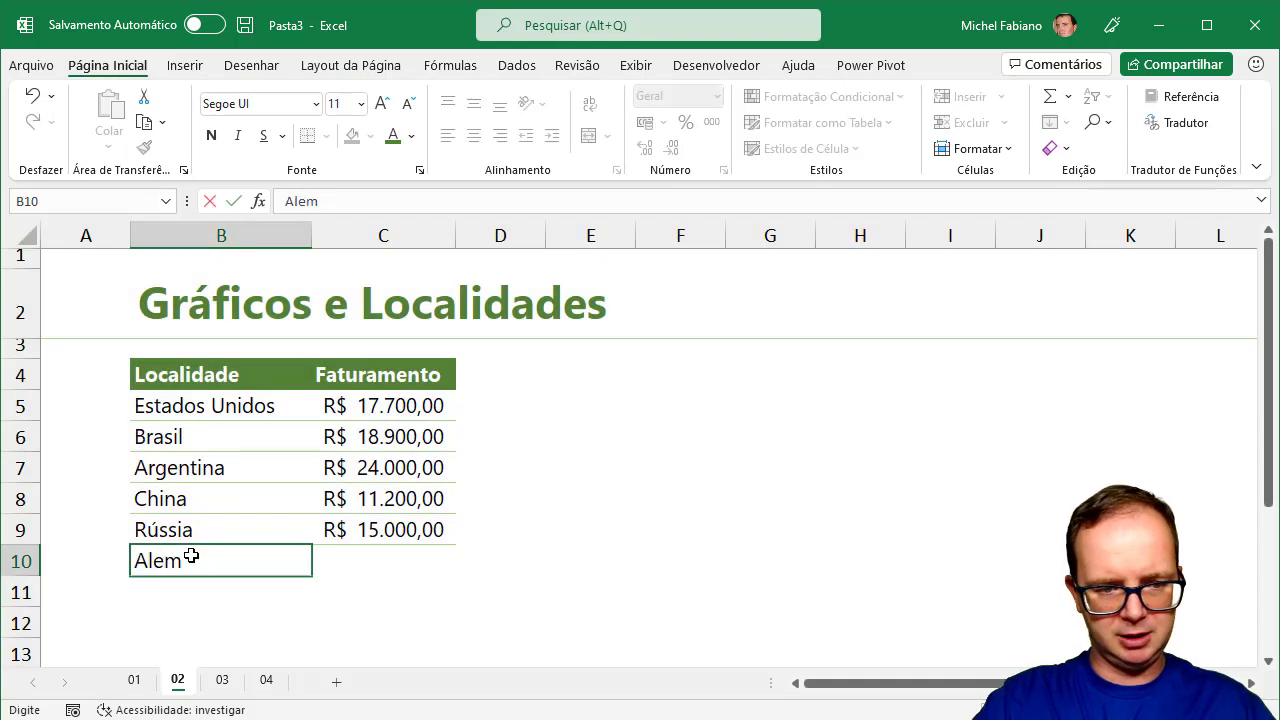
{"action": "type", "text": "ha"}
{"action": "key", "text": "Return"}
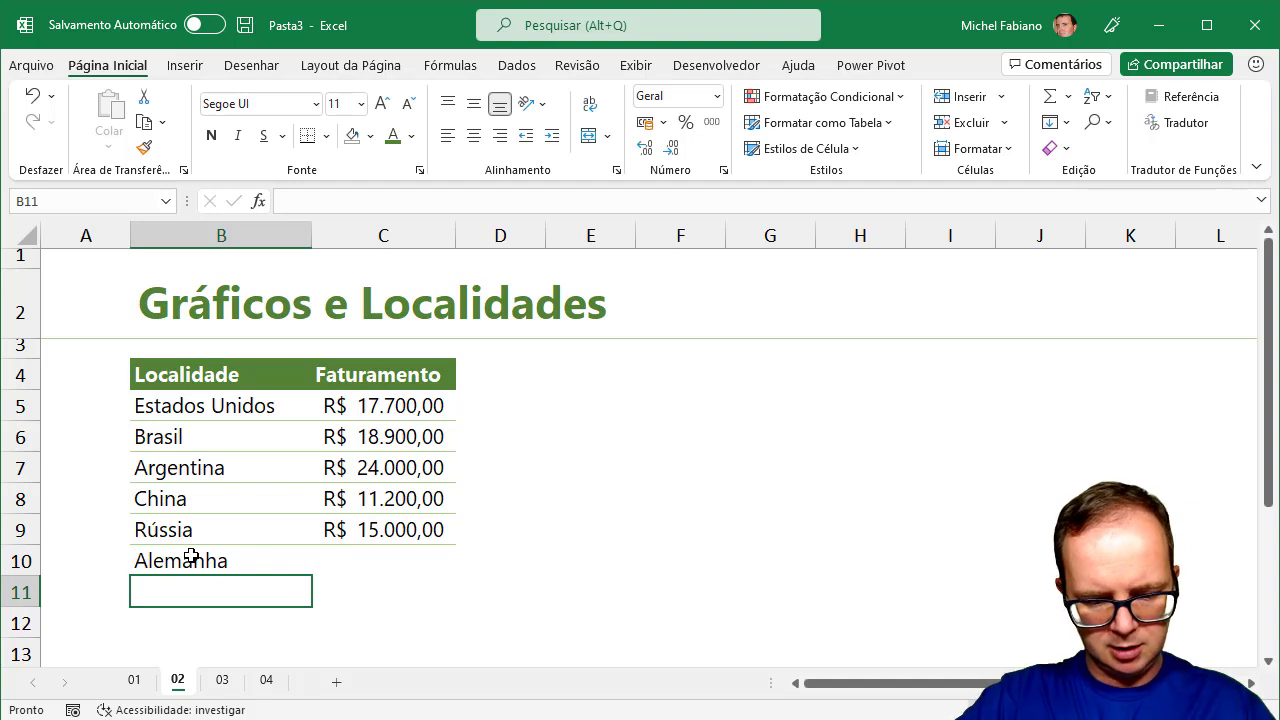
{"action": "type", "text": "Marrocos"}
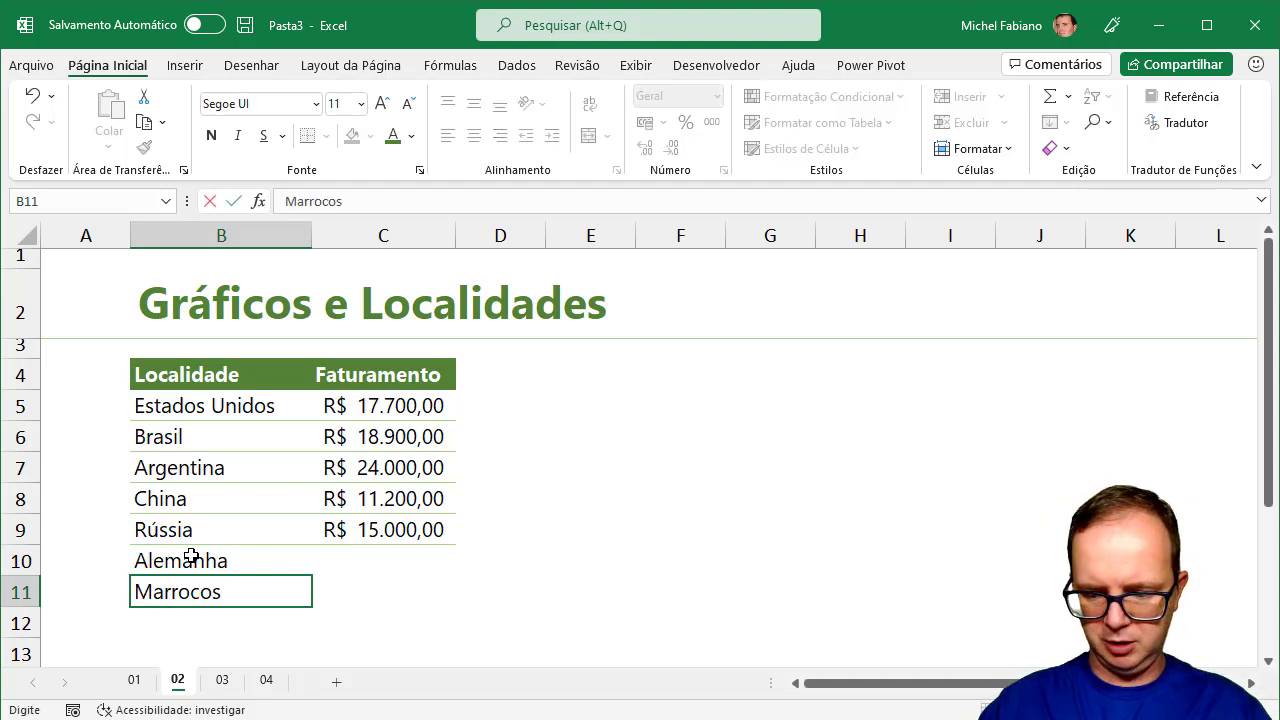
{"action": "key", "text": "Tab"}
{"action": "key", "text": "Up"}
{"action": "type", "text": "2"}
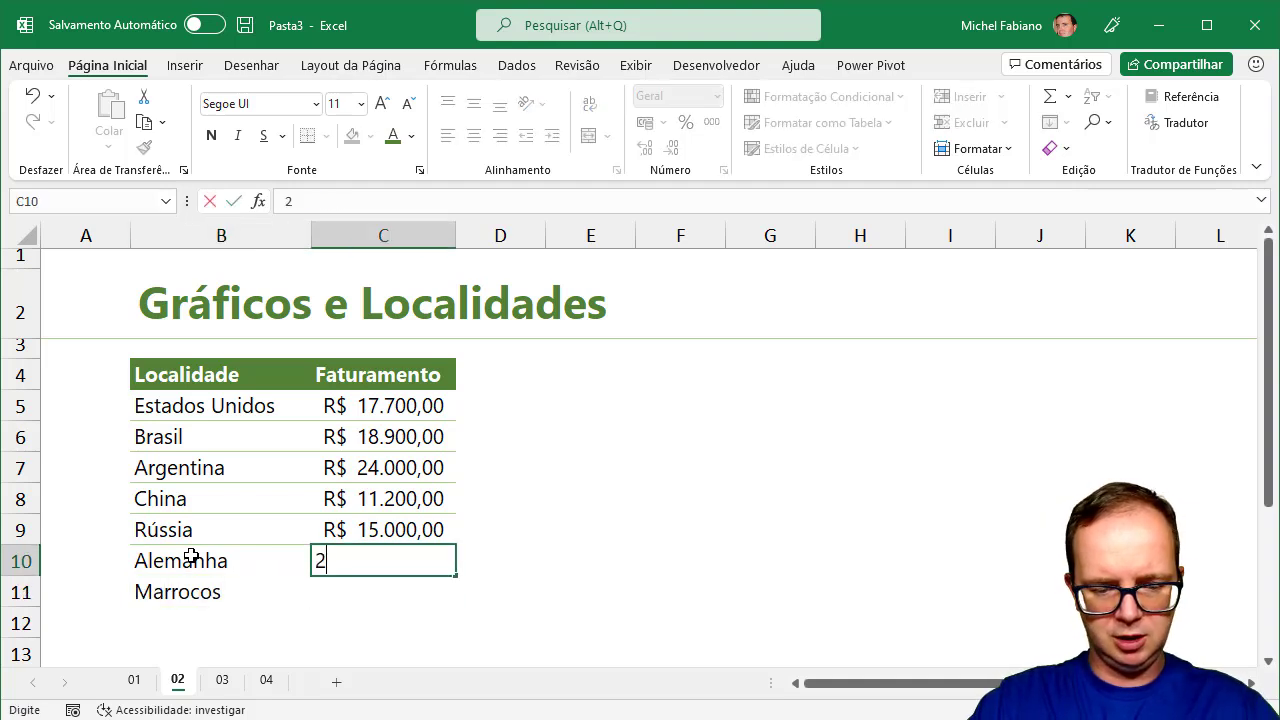
{"action": "type", "text": "5000"}
{"action": "key", "text": "Return"}
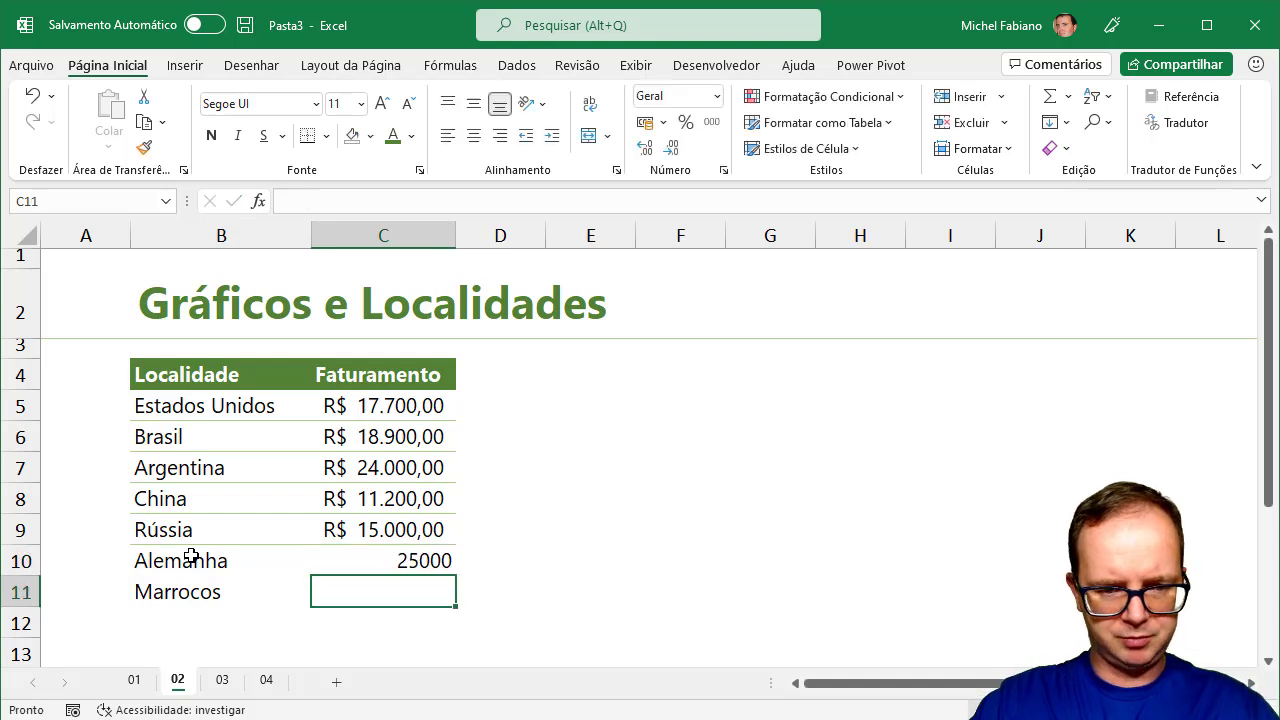
{"action": "type", "text": "9"}
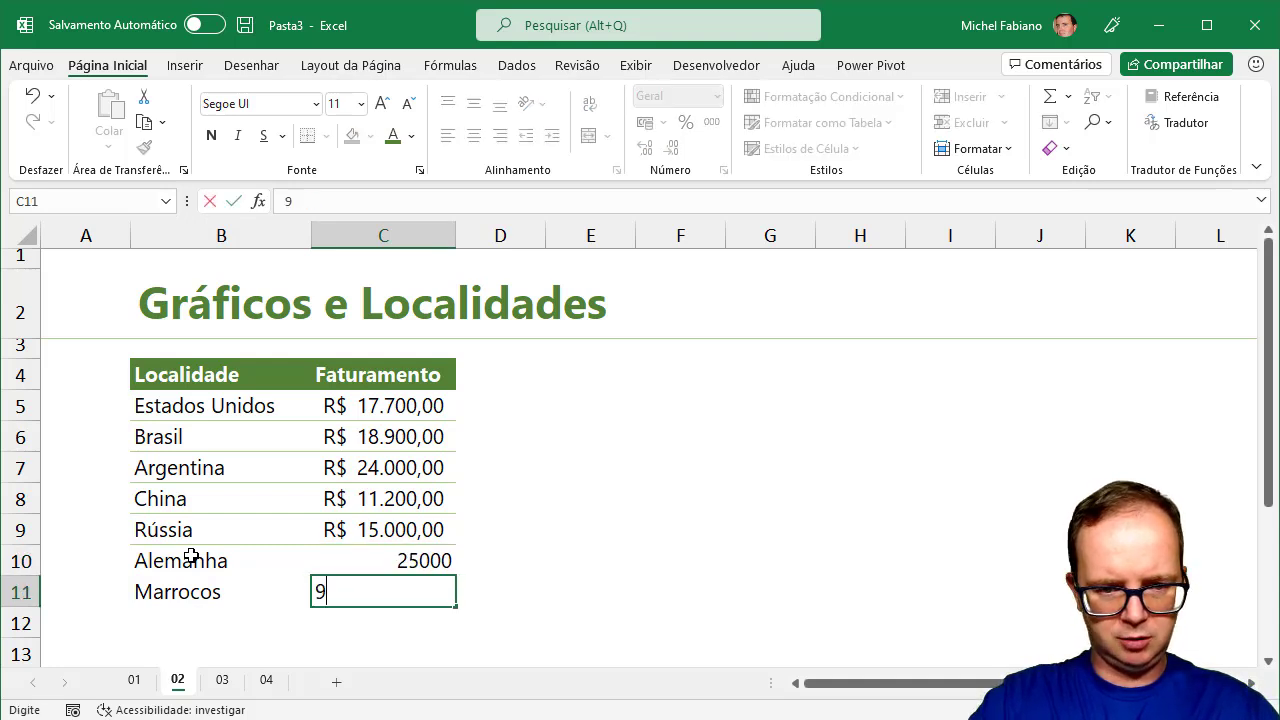
{"action": "type", "text": "000"}
{"action": "key", "text": "Return"}
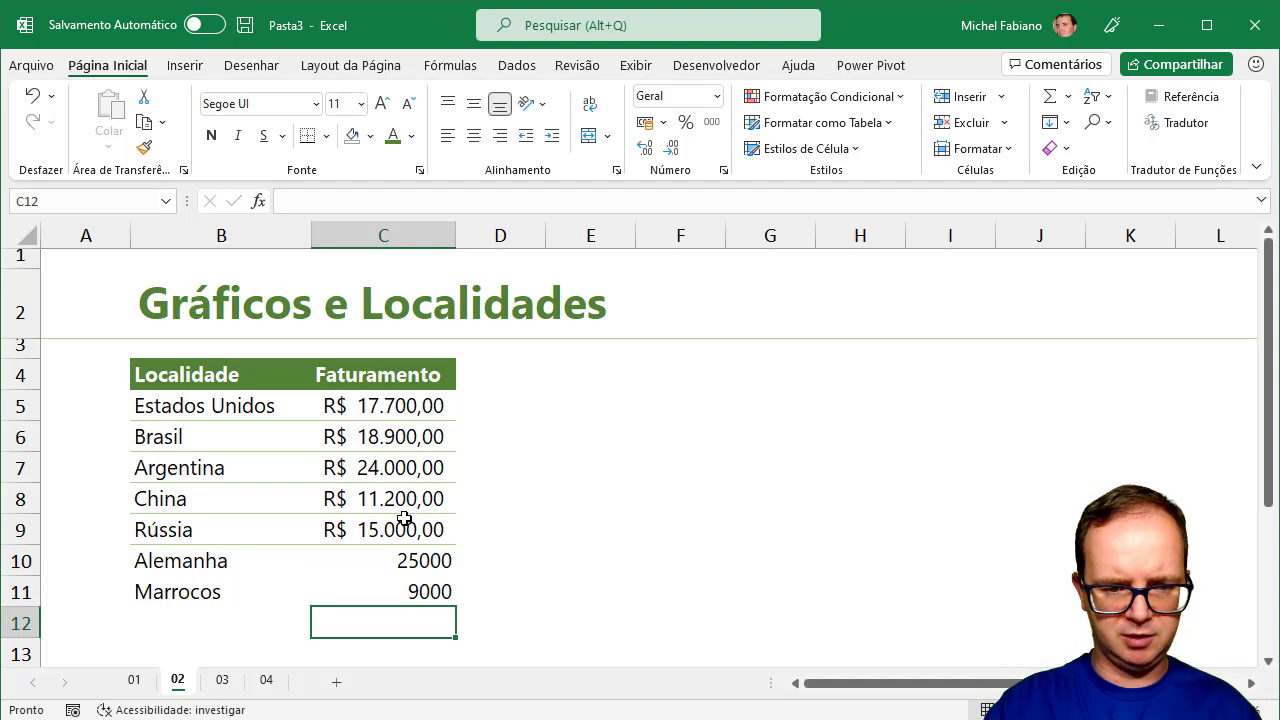
Copy the Rússia row formatting onto rows 10–11 and select the table B4:C11.
{"action": "left_click_drag", "start_coordinate": [220, 527], "coordinate": [349, 529]}
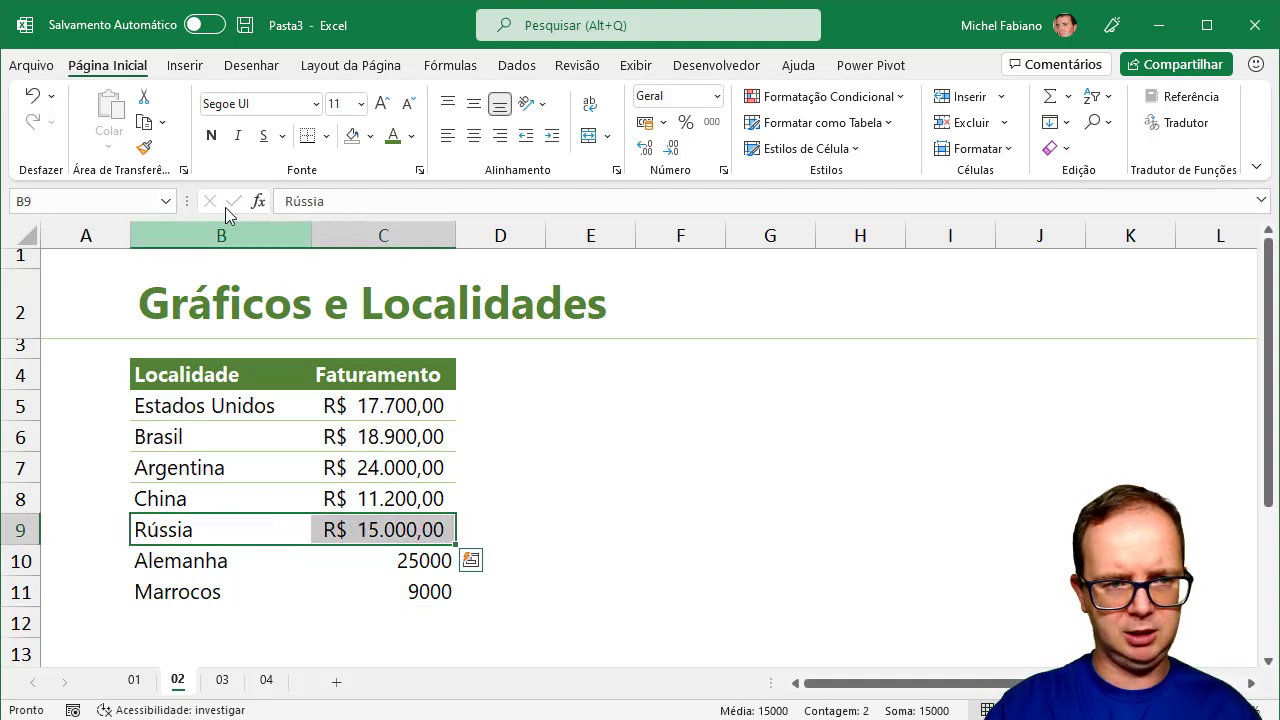
{"action": "left_click", "coordinate": [145, 148]}
{"action": "left_click_drag", "start_coordinate": [178, 560], "coordinate": [385, 591]}
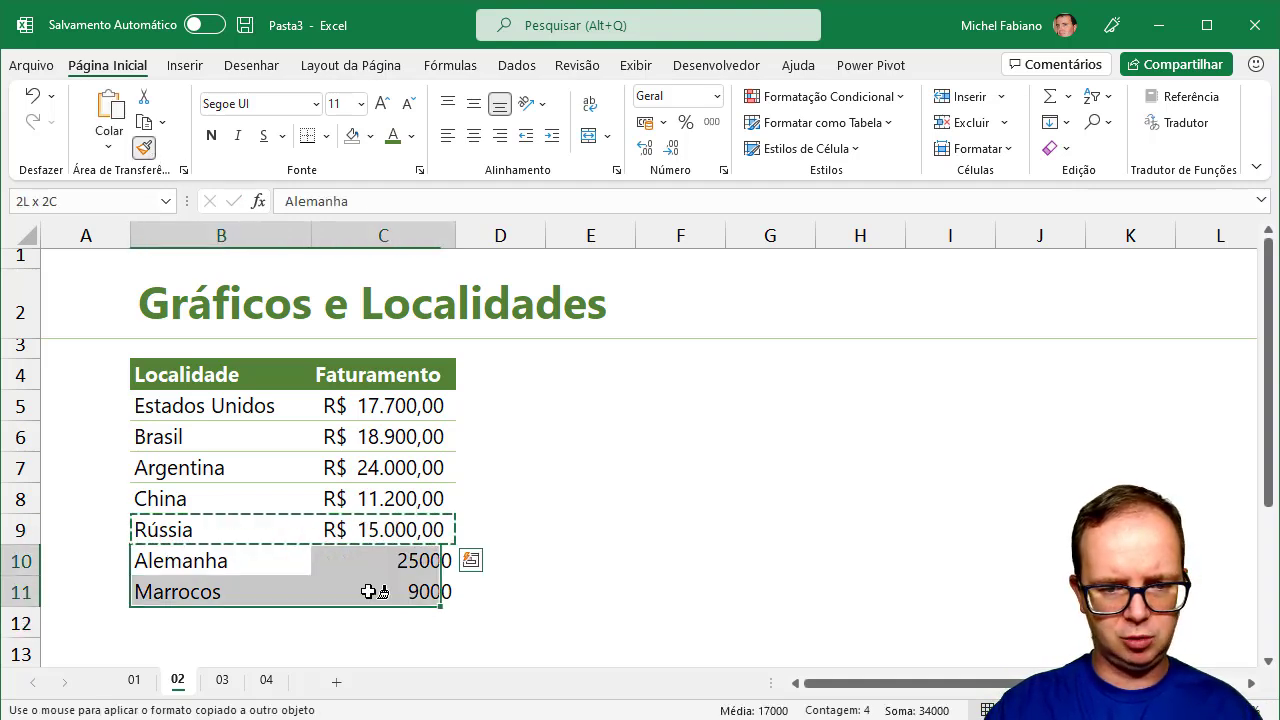
{"action": "left_click", "coordinate": [362, 495]}
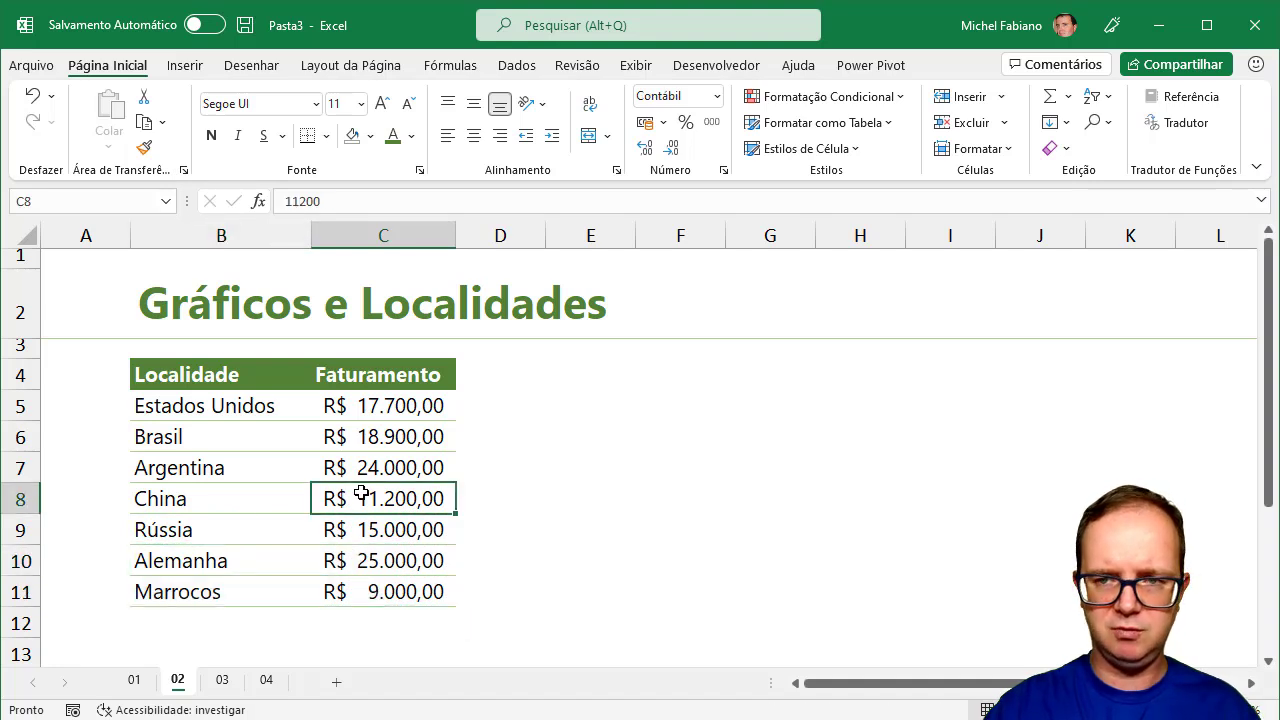
{"action": "left_click_drag", "start_coordinate": [250, 372], "coordinate": [367, 591]}
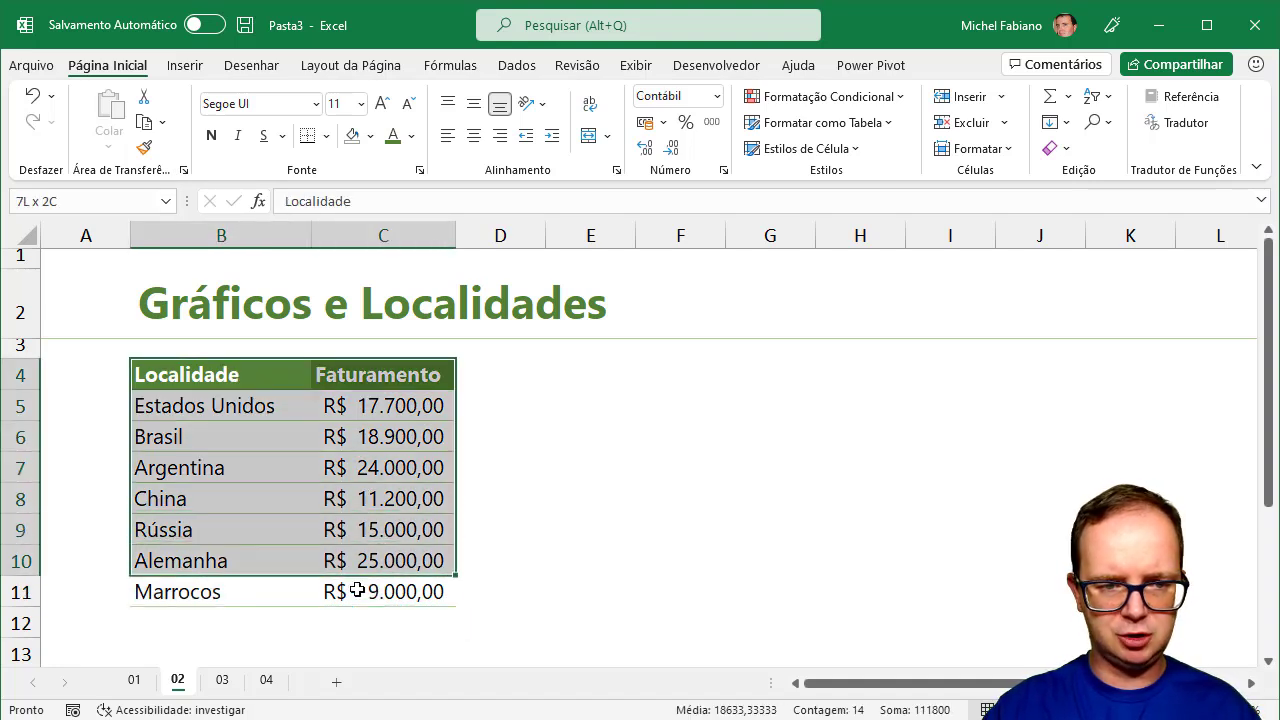
Insert a Mapa Coroplético of the seven countries' revenue and fit it right of the table.
{"action": "left_click", "coordinate": [183, 65]}
{"action": "left_click", "coordinate": [644, 112]}
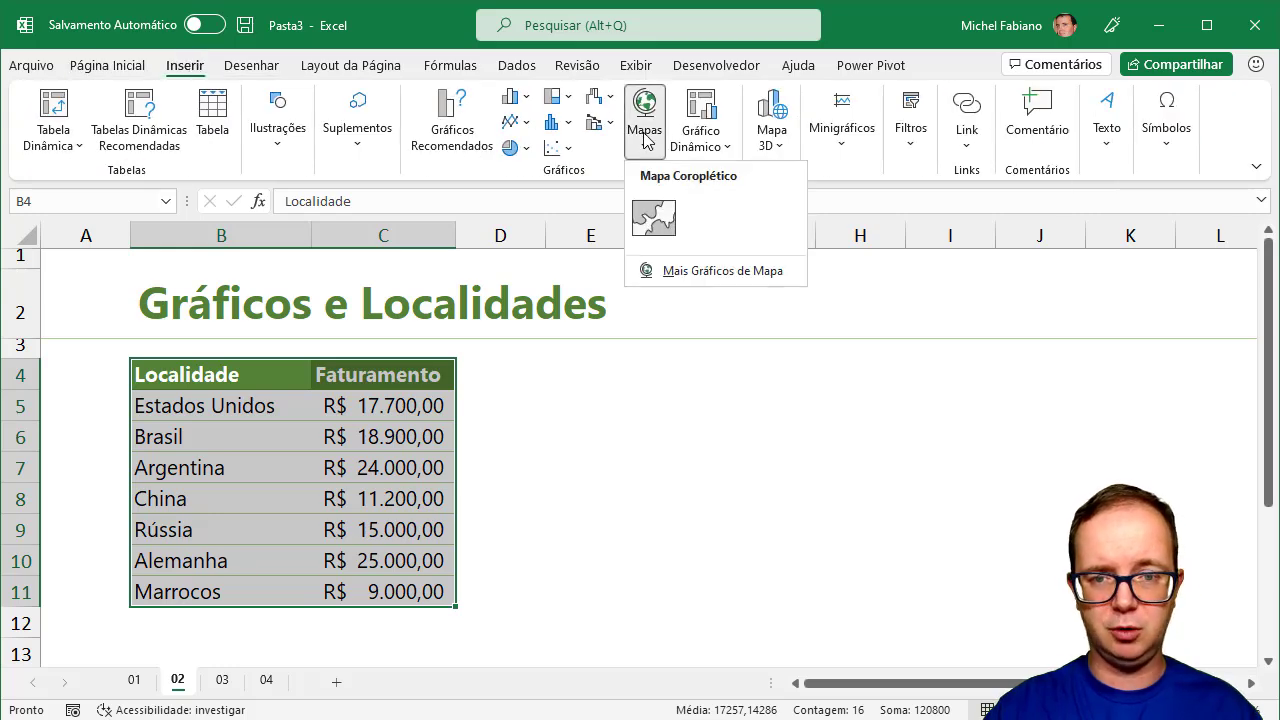
{"action": "left_click", "coordinate": [656, 213]}
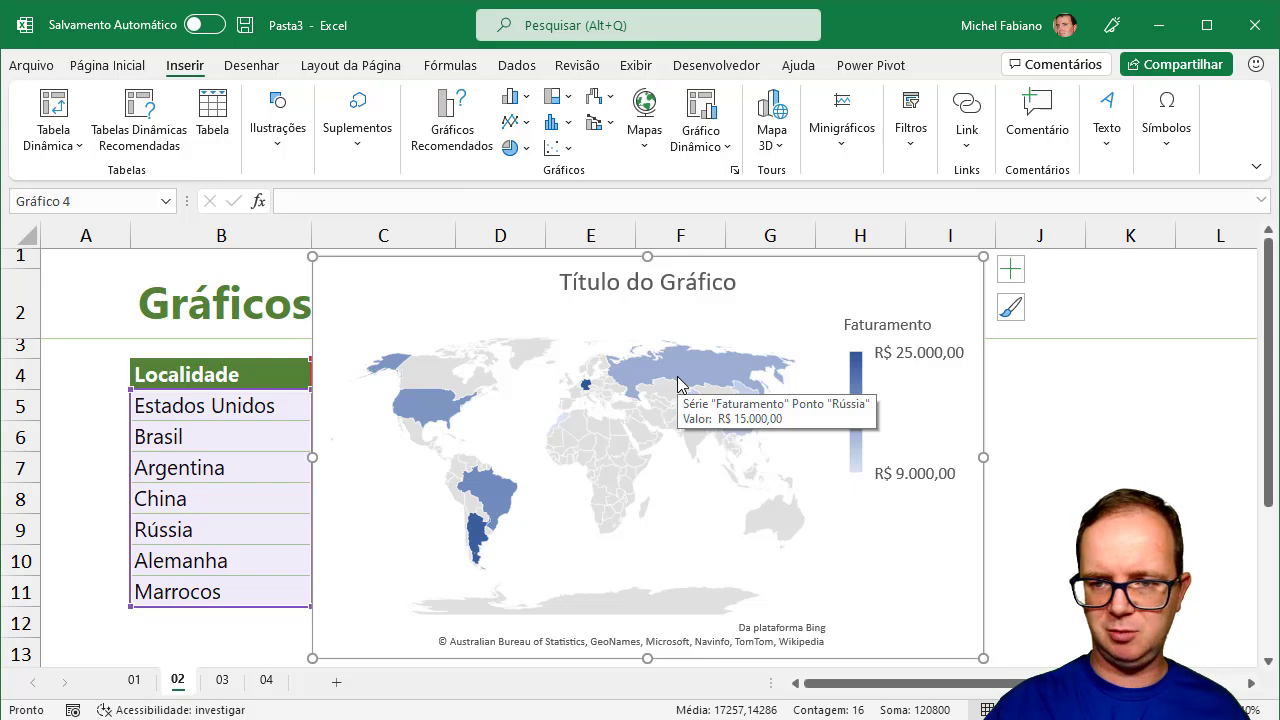
{"action": "left_click_drag", "start_coordinate": [310, 258], "coordinate": [499, 343]}
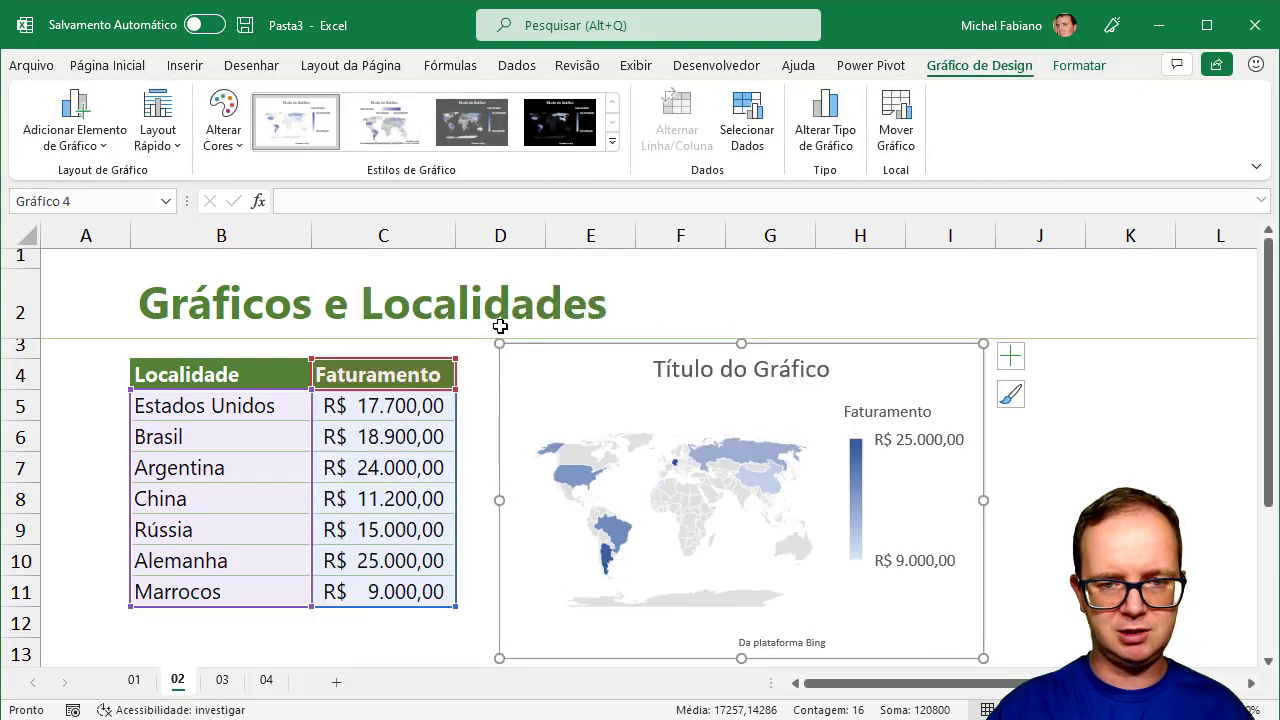
{"action": "left_click_drag", "start_coordinate": [537, 344], "coordinate": [517, 363]}
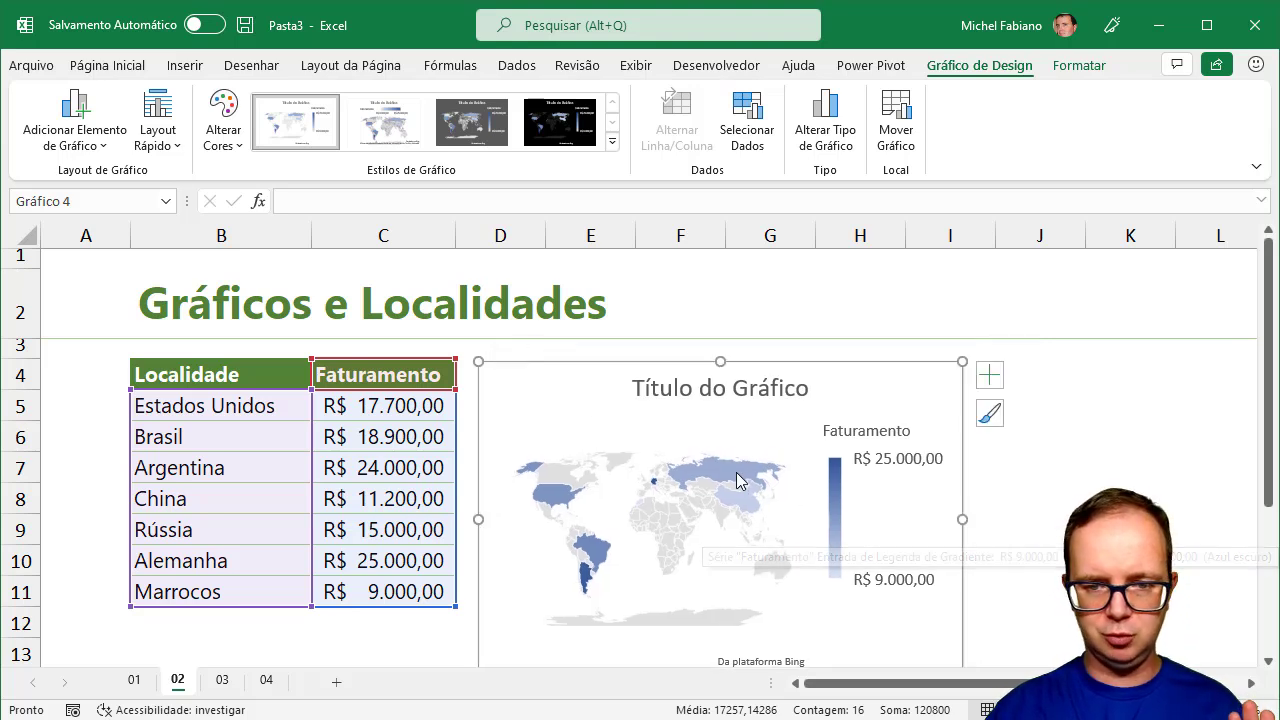
{"action": "mouse_move", "coordinate": [675, 462]}
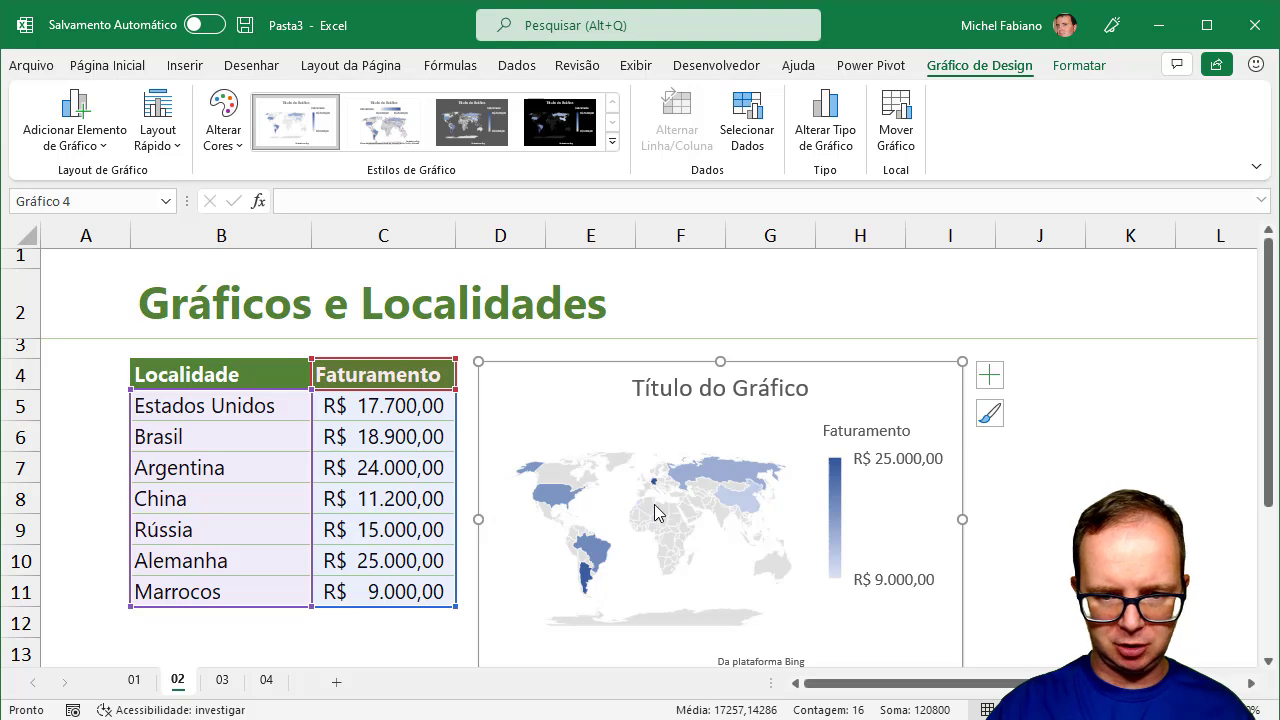
{"action": "mouse_move", "coordinate": [654, 481]}
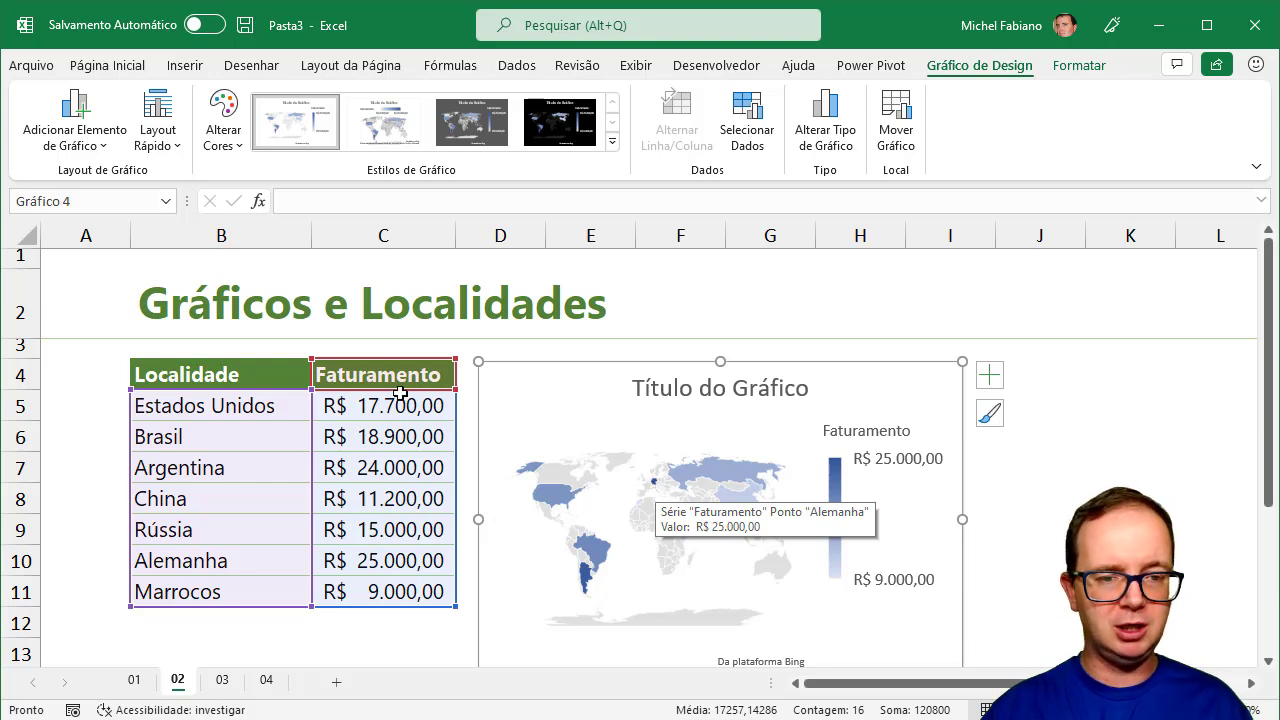
Rename the B4 header from Localidade to País.
{"action": "left_click", "coordinate": [252, 372]}
{"action": "type", "text": "Pa"}
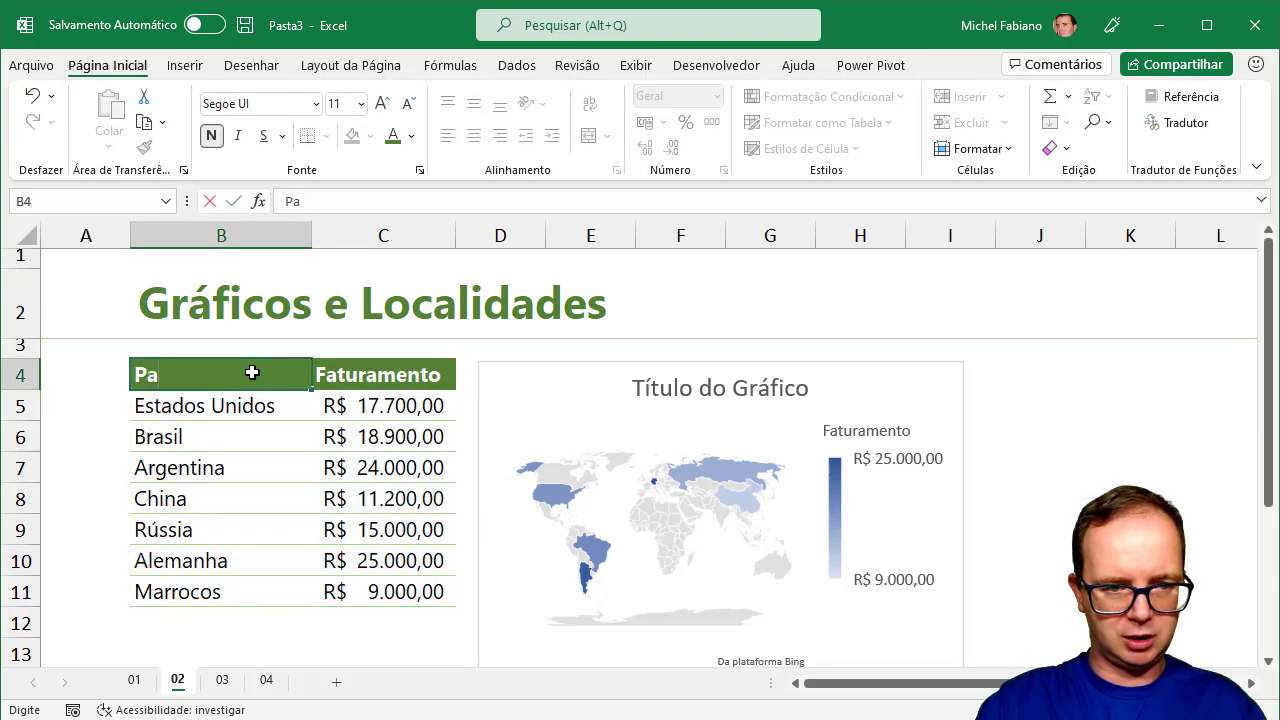
{"action": "type", "text": "ís"}
{"action": "key", "text": "Return"}
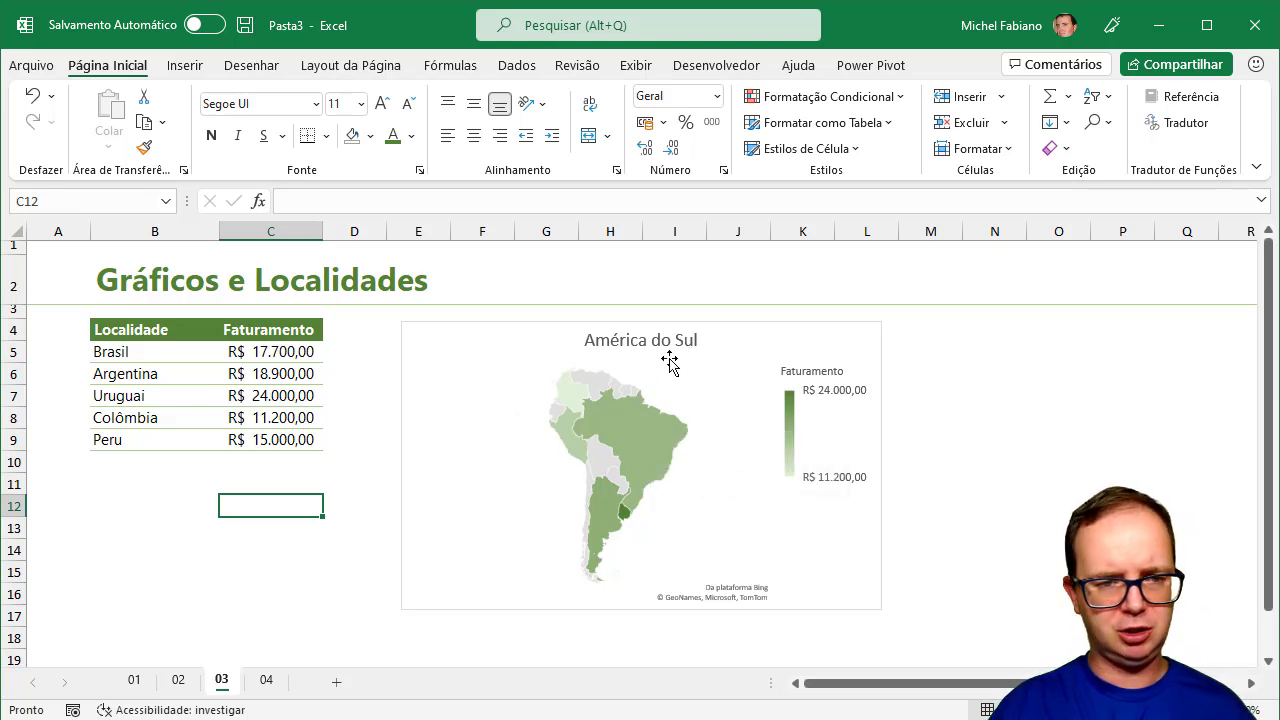
{"action": "mouse_move", "coordinate": [586, 416]}
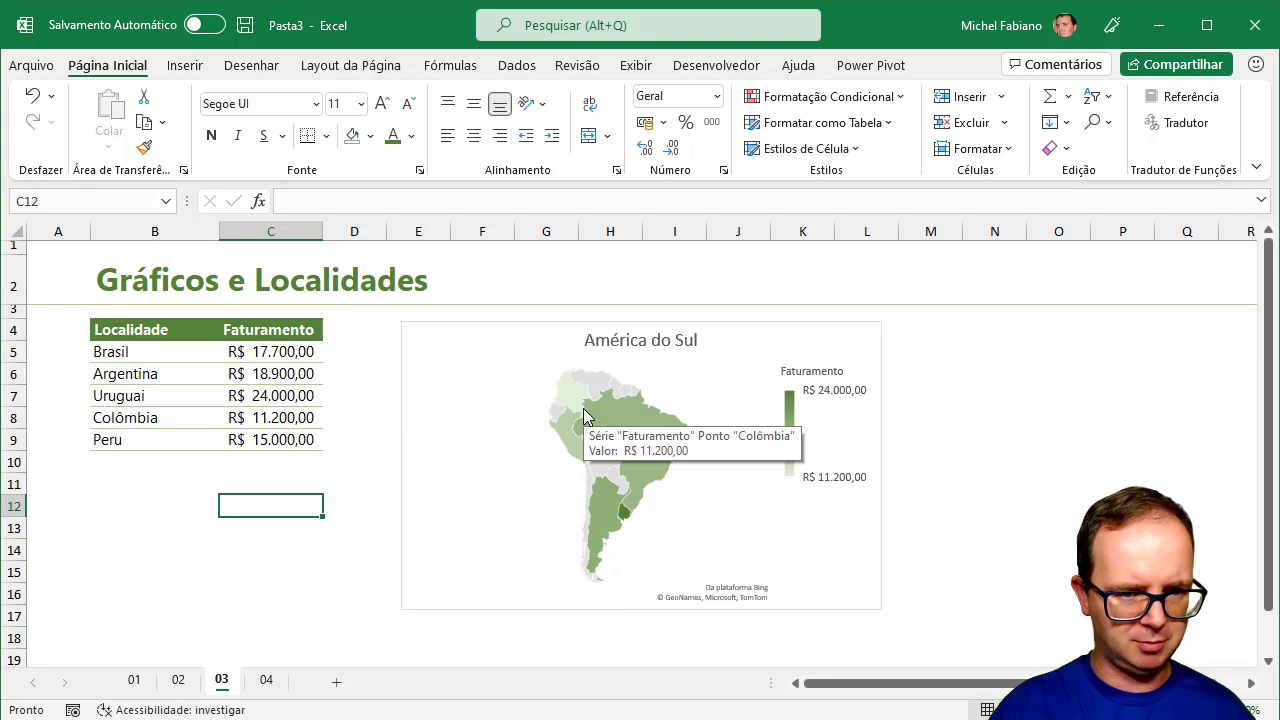
Delete the South America map chart on sheet 03.
{"action": "left_click", "coordinate": [592, 323]}
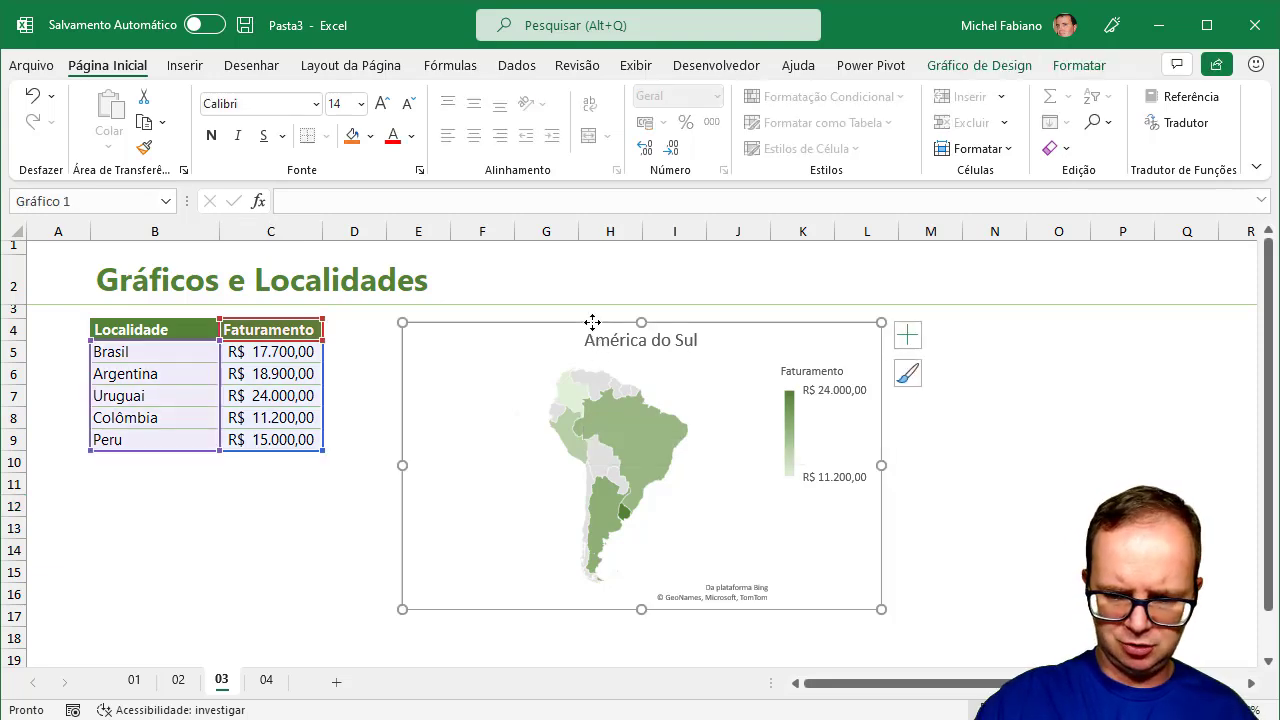
{"action": "key", "text": "Delete"}
{"action": "scroll", "coordinate": [629, 444], "scroll_direction": "up", "scroll_amount": 3, "text": "ctrl"}
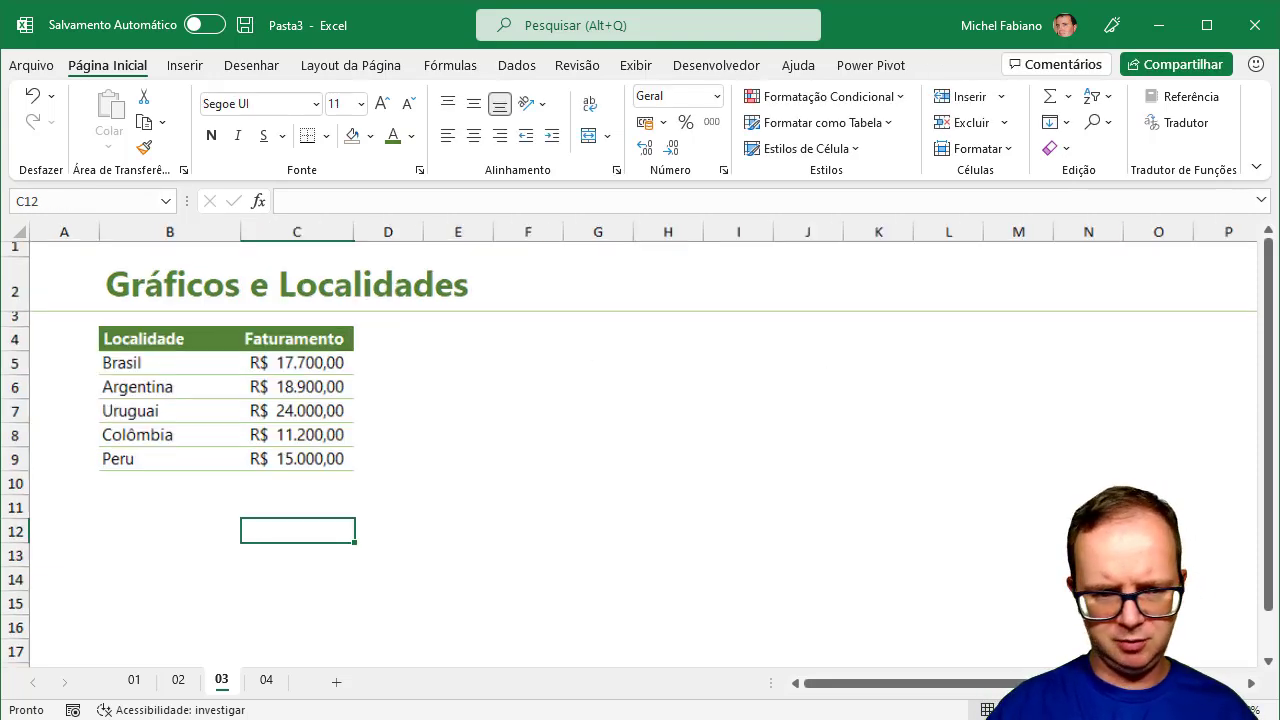
Add Chile with 35000 and Equador with 12000 in rows 10 and 11.
{"action": "left_click", "coordinate": [214, 530]}
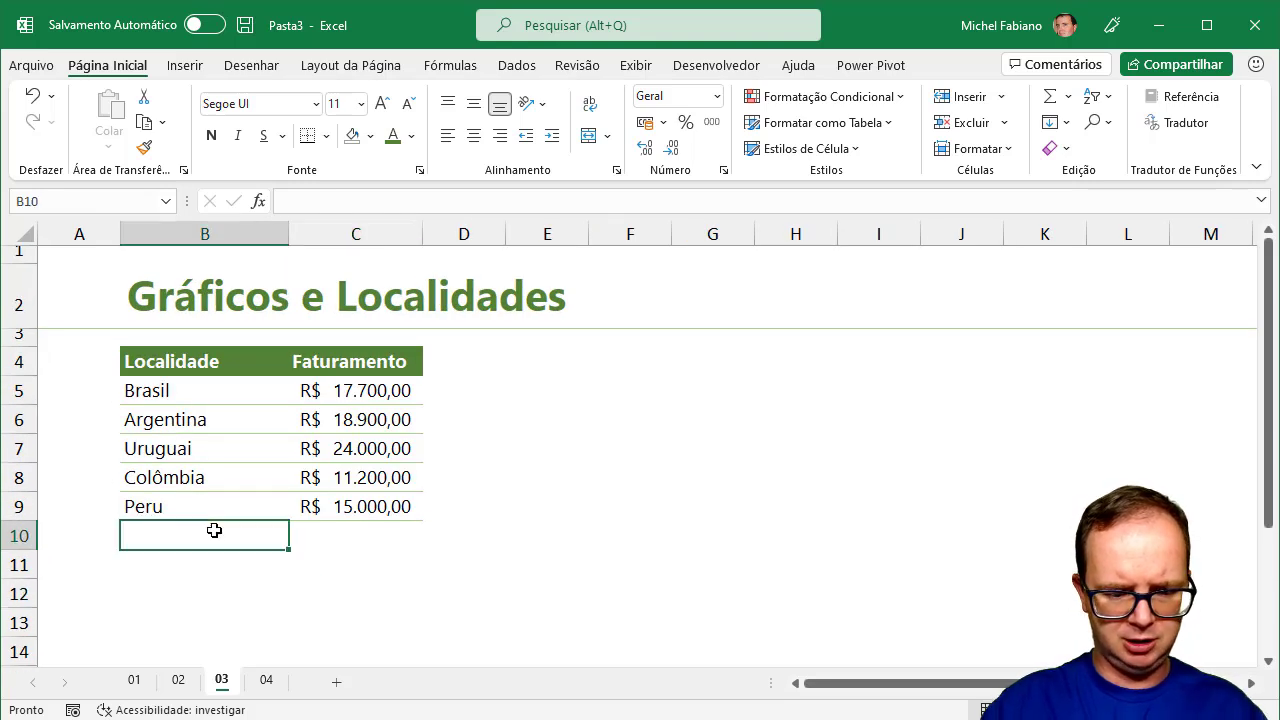
{"action": "type", "text": "Chile"}
{"action": "key", "text": "Return"}
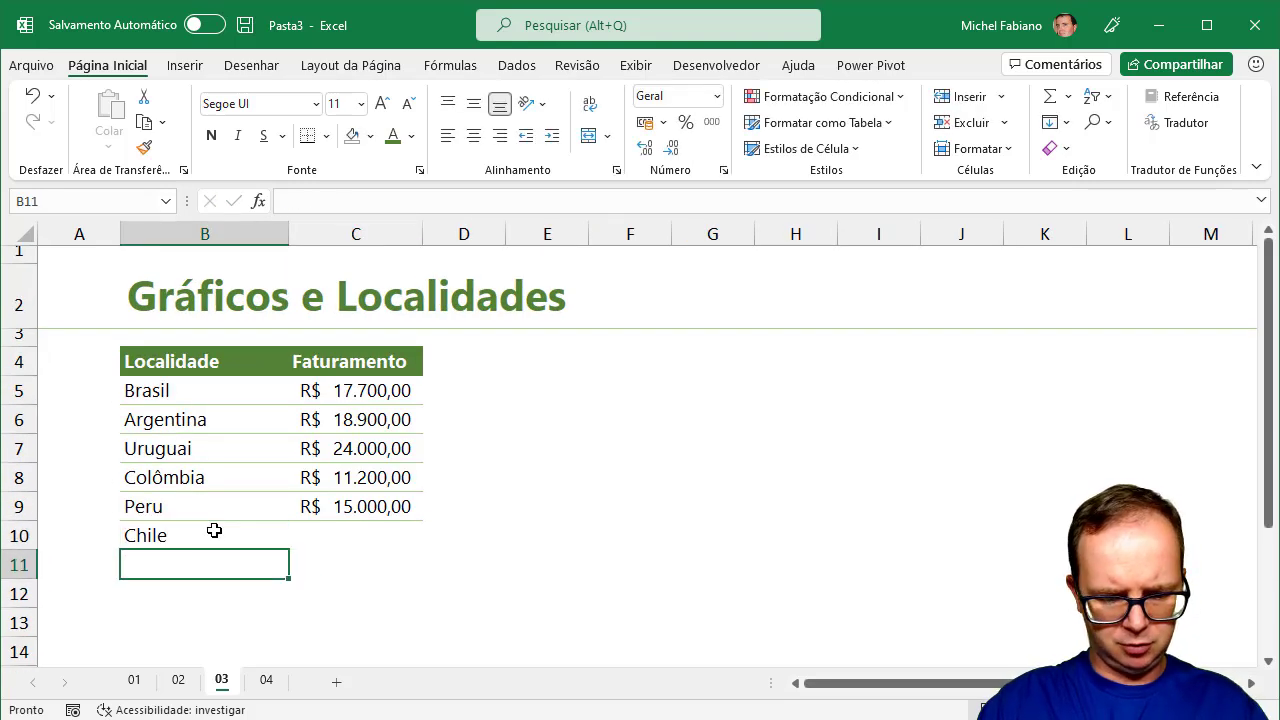
{"action": "type", "text": "Equador"}
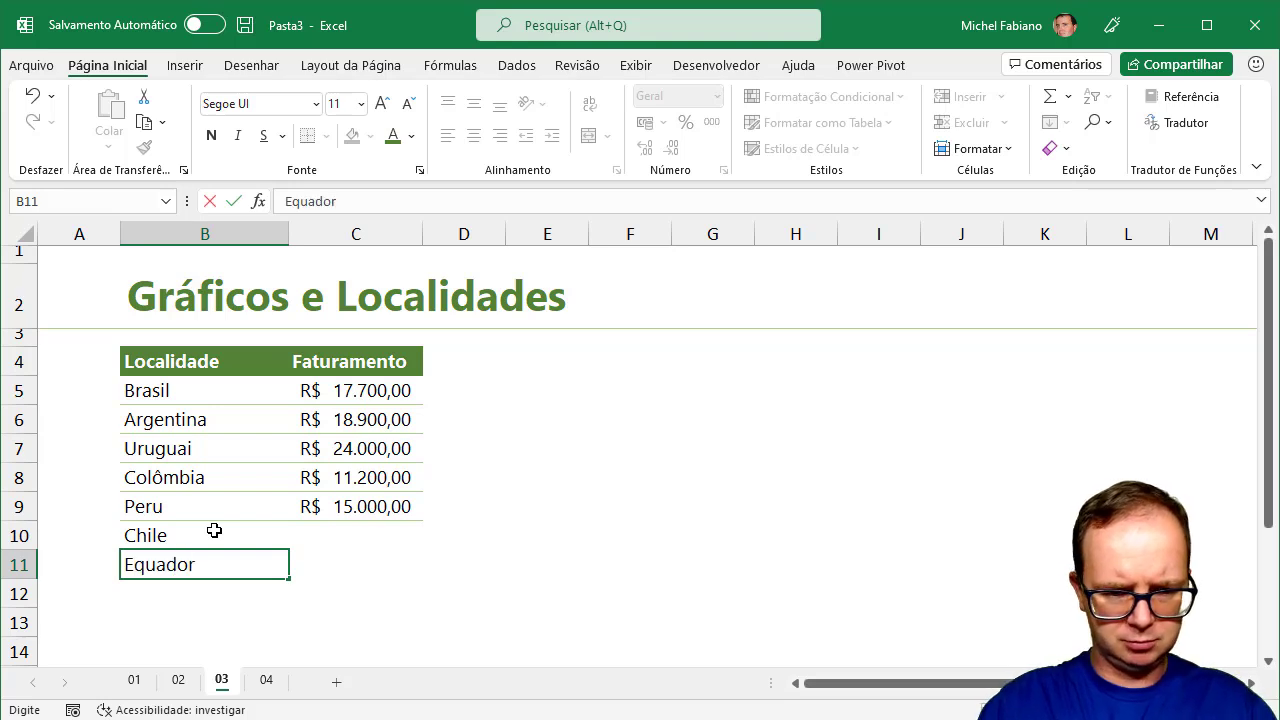
{"action": "key", "text": "Tab"}
{"action": "key", "text": "Up"}
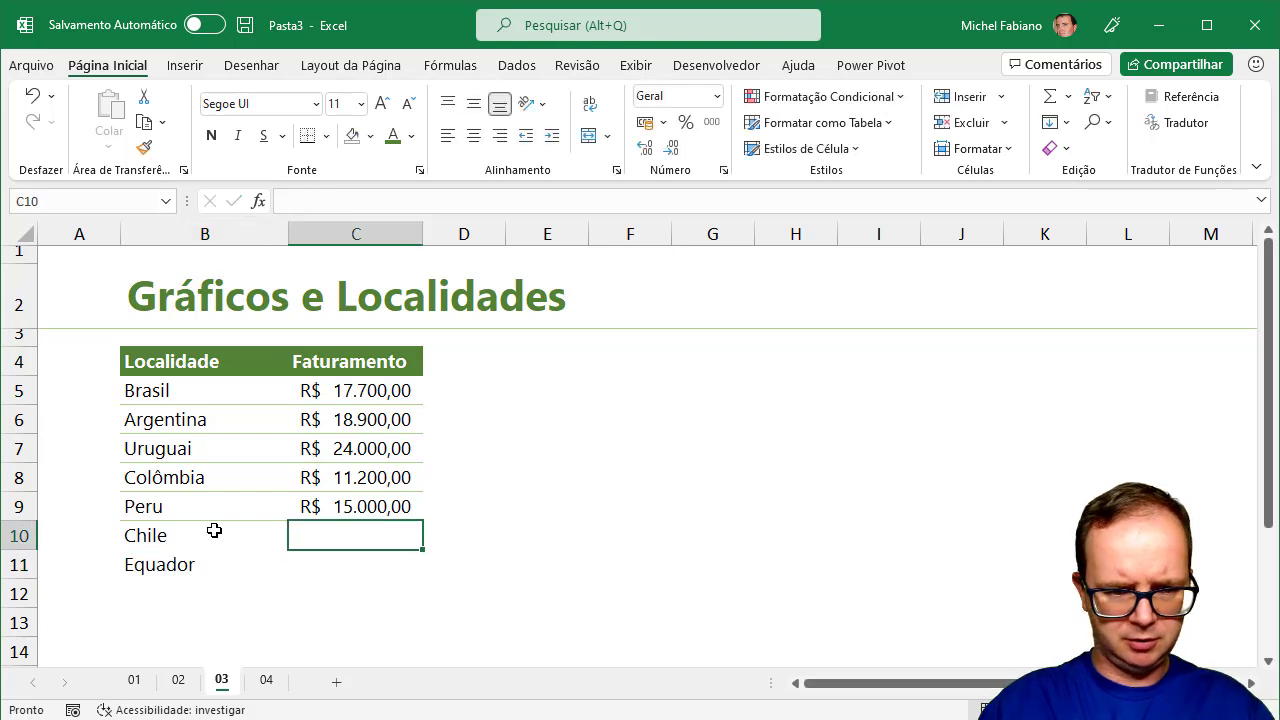
{"action": "type", "text": "350"}
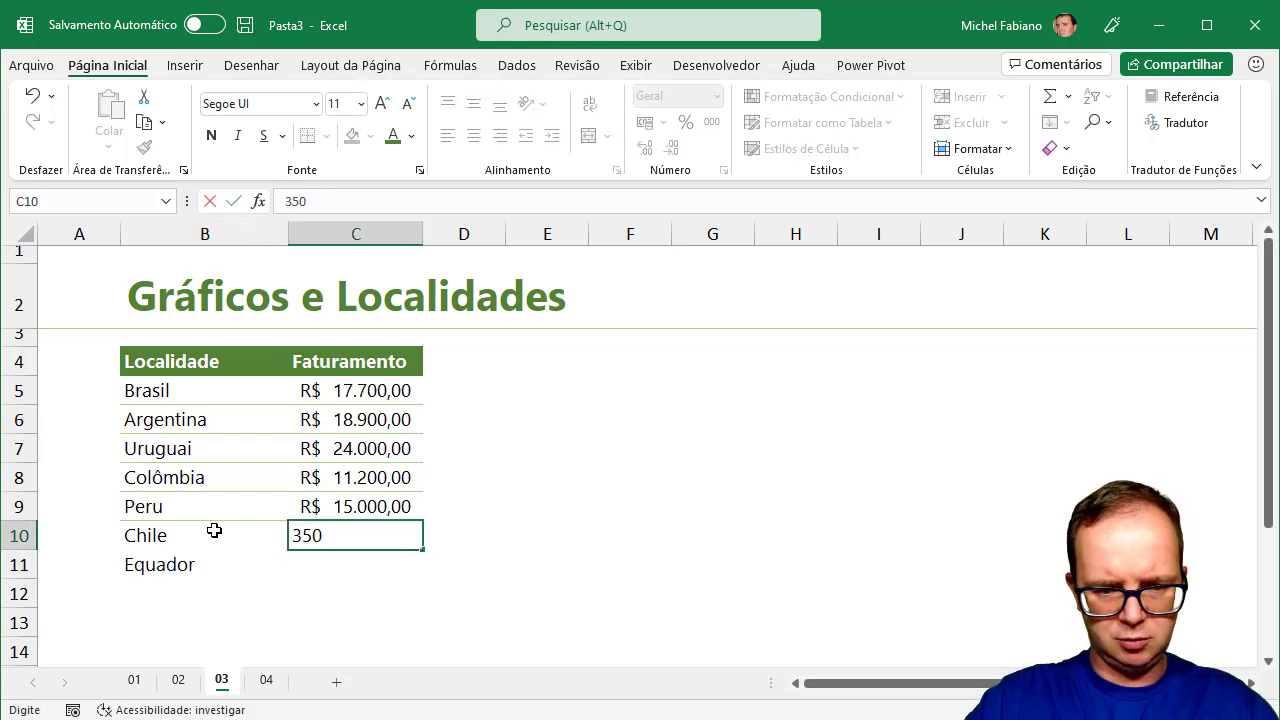
{"action": "type", "text": "00"}
{"action": "key", "text": "Return"}
{"action": "type", "text": "120"}
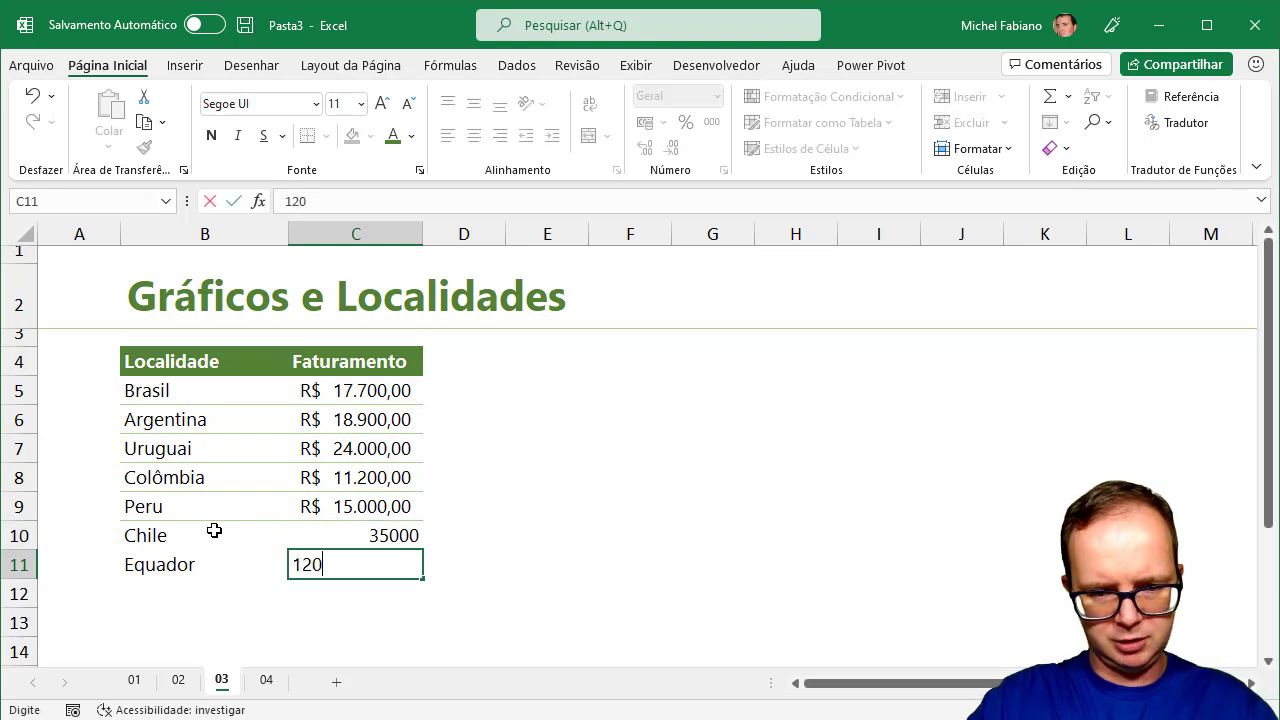
{"action": "key", "text": "Return"}
Copy the Peru row formatting onto the Chile and Equador rows, then select the table.
{"action": "left_click_drag", "start_coordinate": [181, 508], "coordinate": [391, 506]}
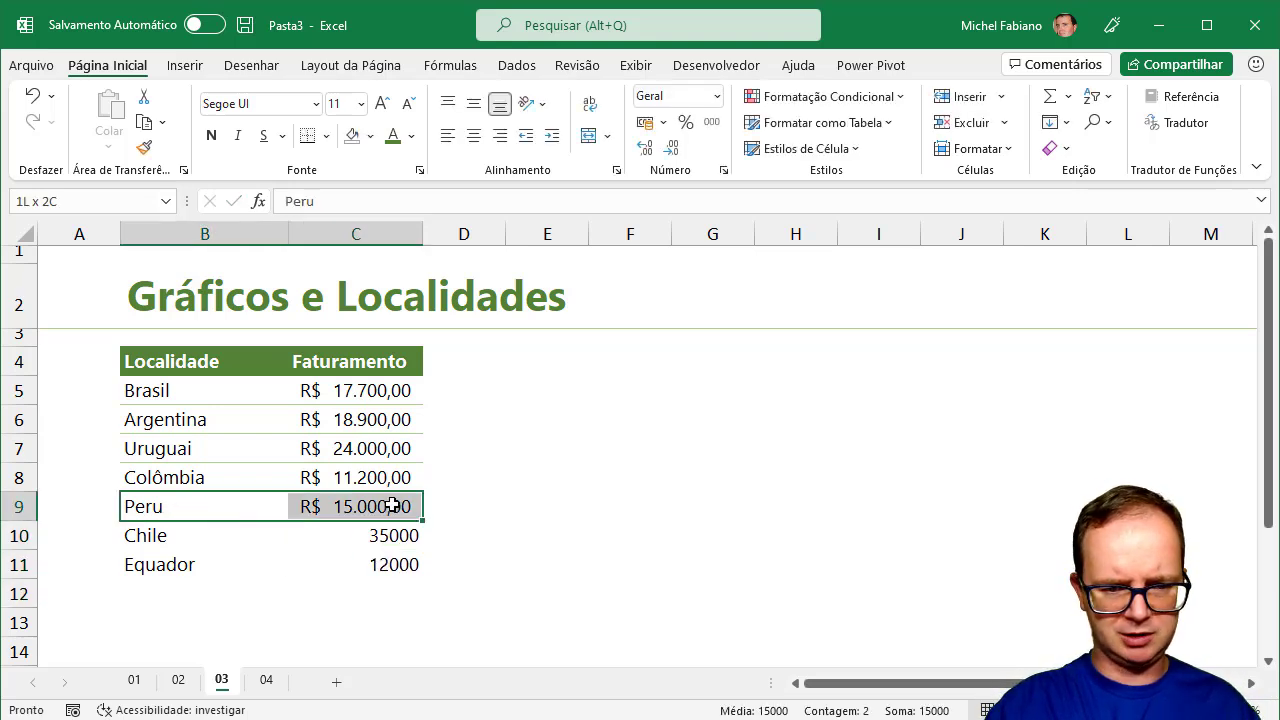
{"action": "left_click", "coordinate": [144, 147]}
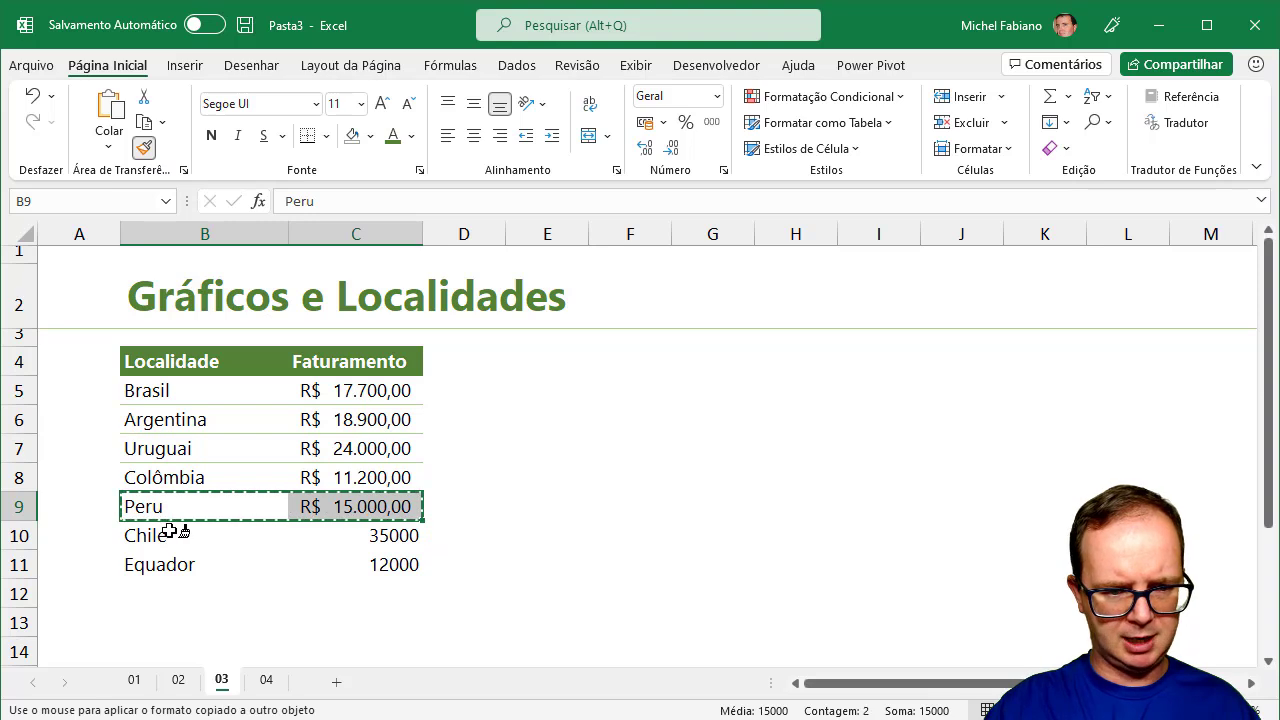
{"action": "left_click_drag", "start_coordinate": [171, 530], "coordinate": [357, 562]}
{"action": "left_click", "coordinate": [359, 459]}
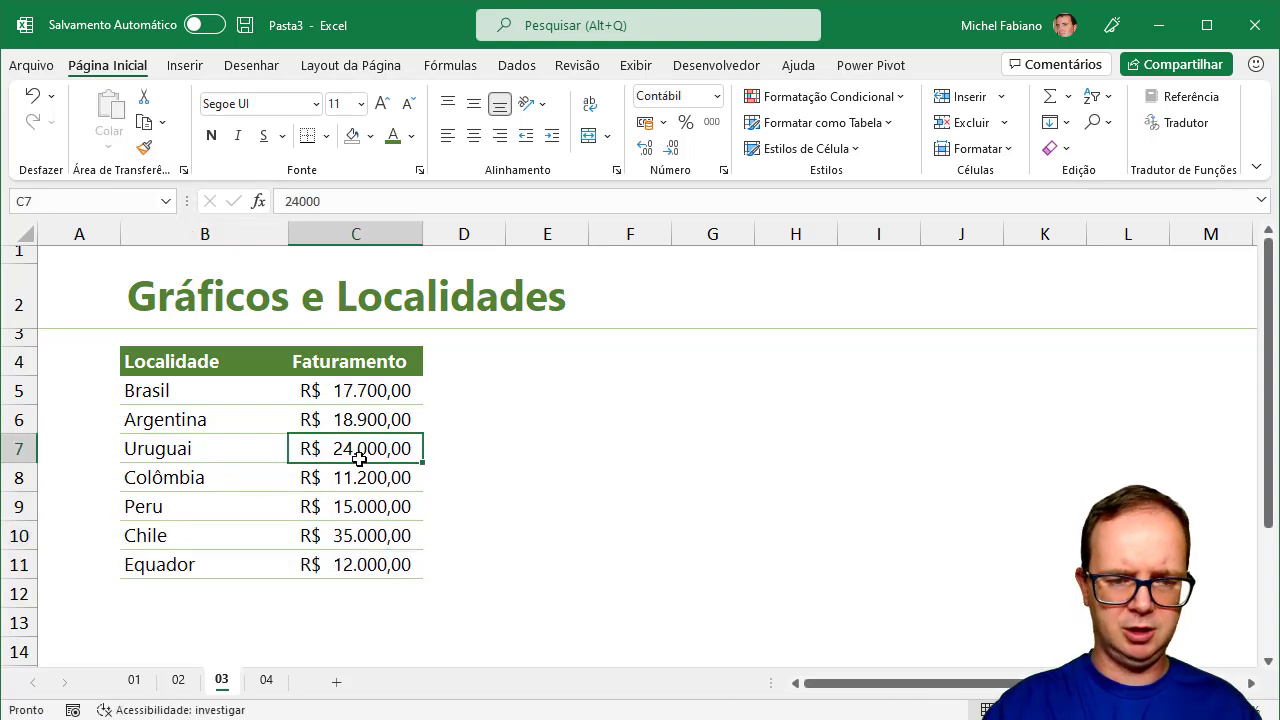
{"action": "key", "text": "ctrl+a"}
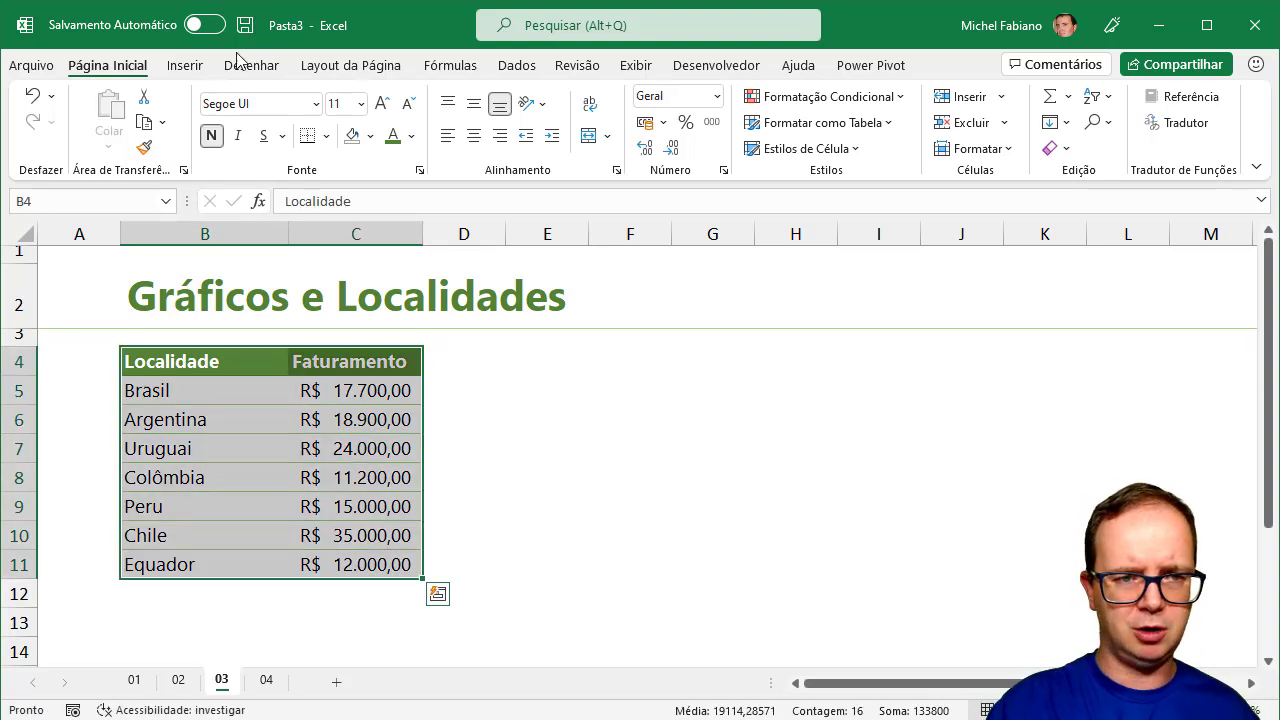
Insert a Mapa Coroplético beside the South American table, then add blank sheet Planilha6.
{"action": "left_click", "coordinate": [185, 66]}
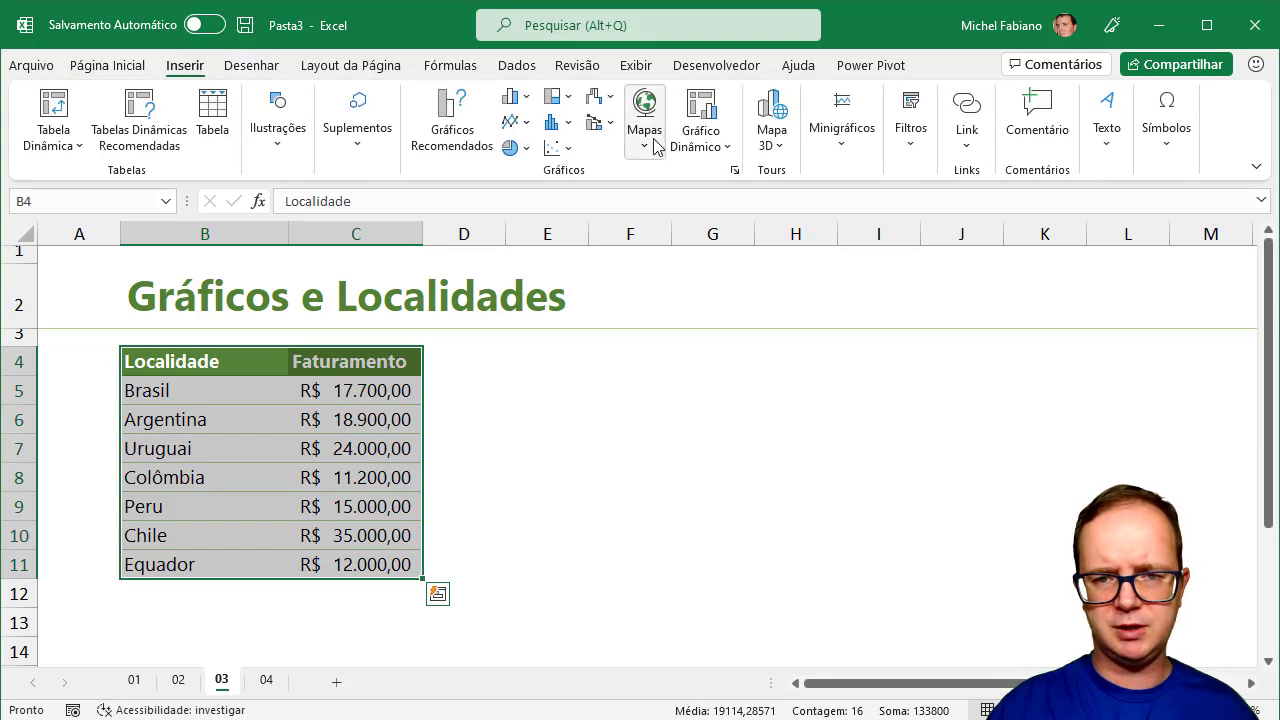
{"action": "left_click", "coordinate": [656, 147]}
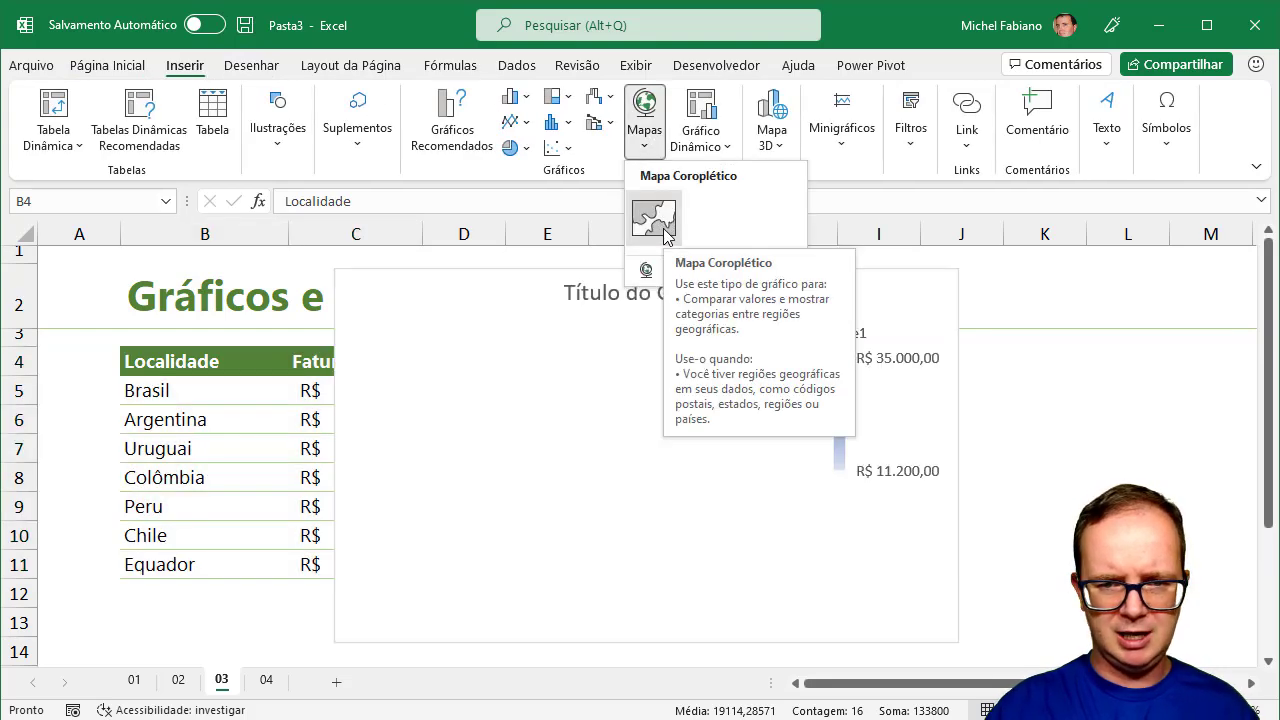
{"action": "left_click", "coordinate": [665, 235]}
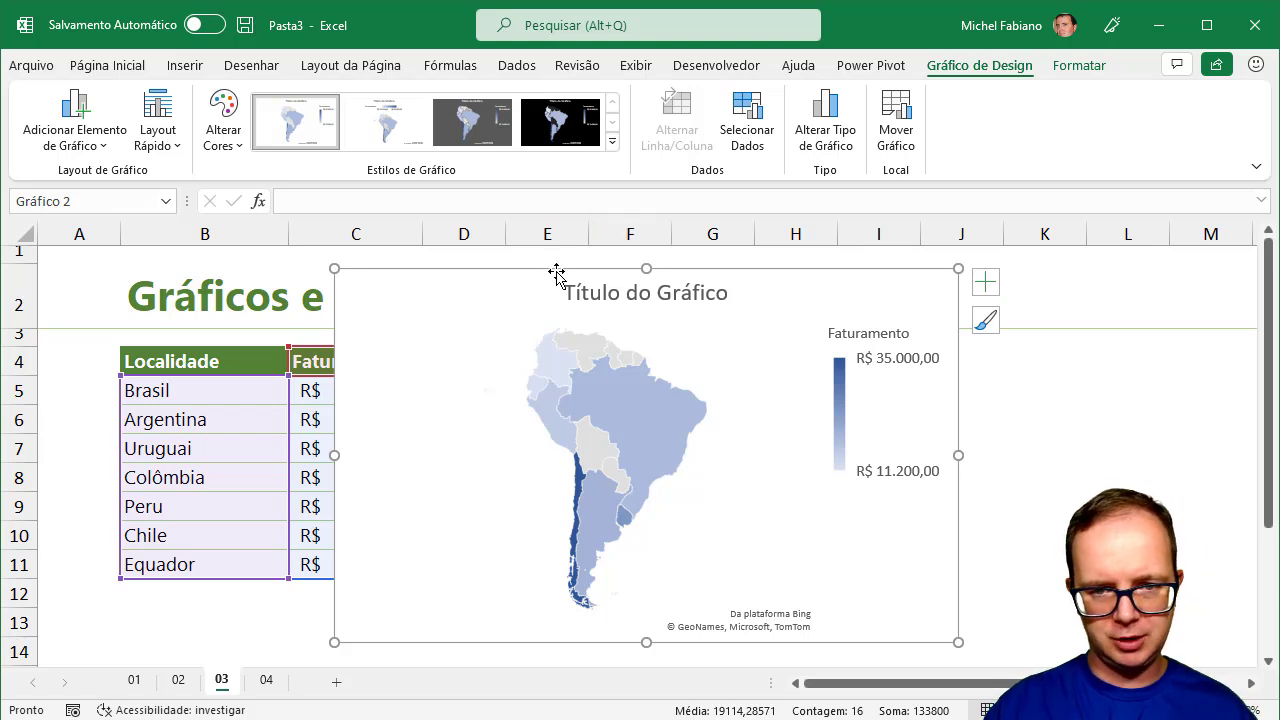
{"action": "left_click_drag", "start_coordinate": [565, 273], "coordinate": [687, 338]}
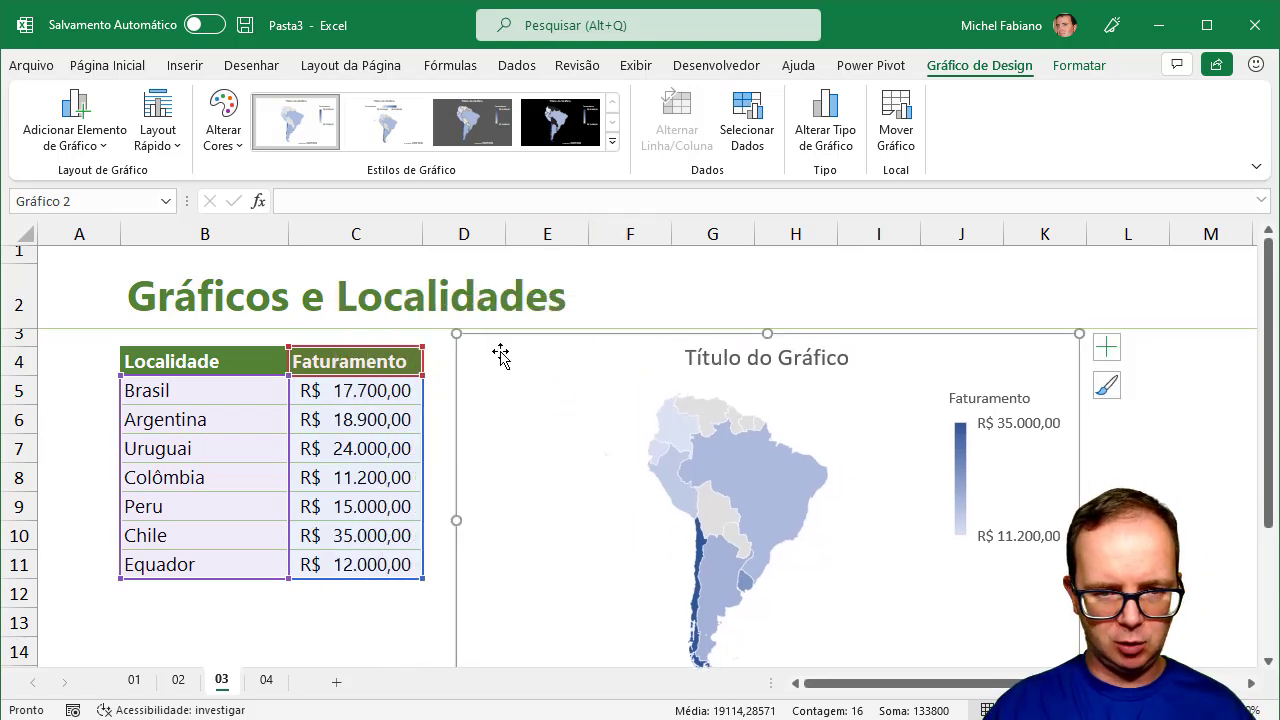
{"action": "mouse_move", "coordinate": [457, 334]}
{"action": "left_mouse_down"}
{"action": "mouse_move", "coordinate": [538, 384]}
{"action": "mouse_move", "coordinate": [480, 344]}
{"action": "left_mouse_up"}
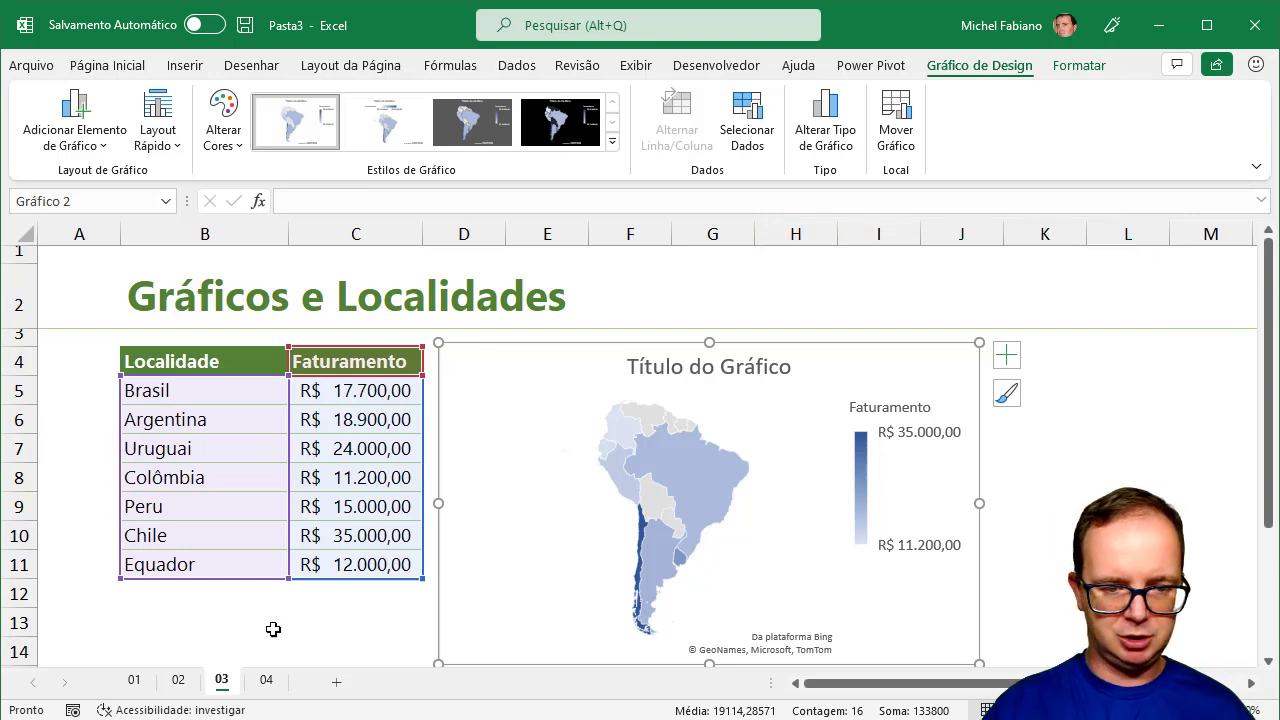
{"action": "left_click", "coordinate": [337, 684]}
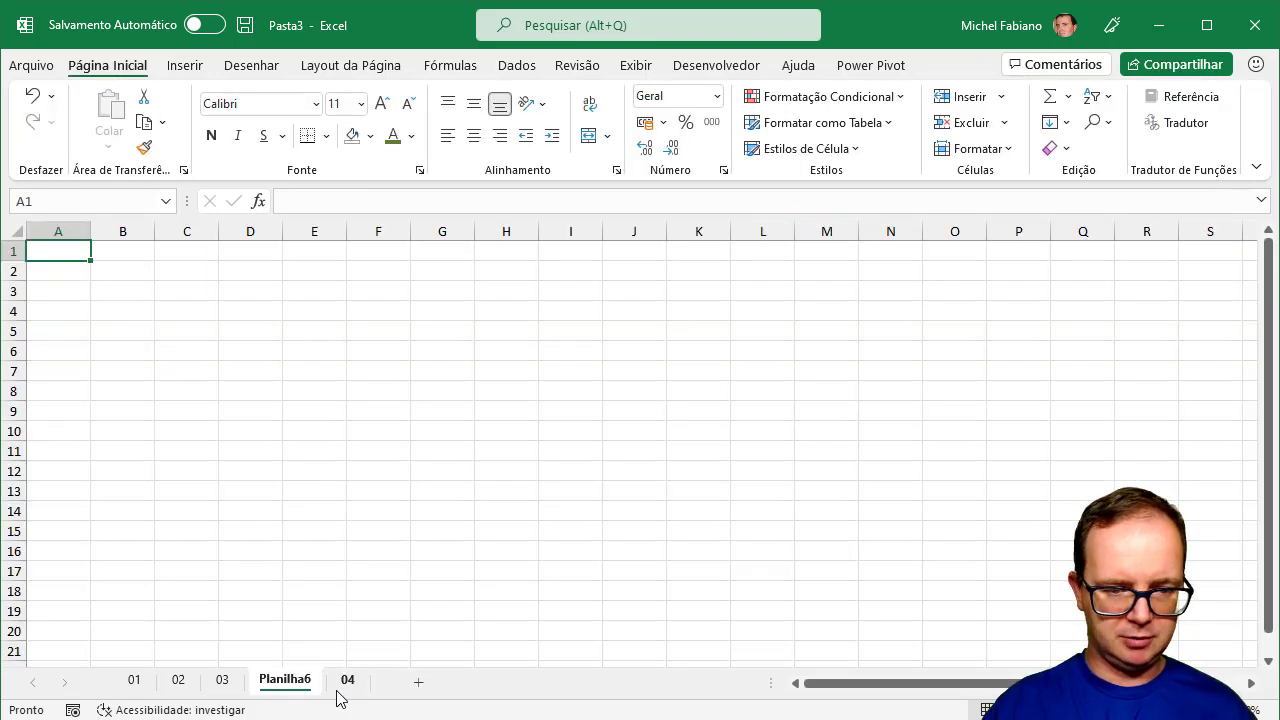
{"action": "left_click", "coordinate": [120, 276]}
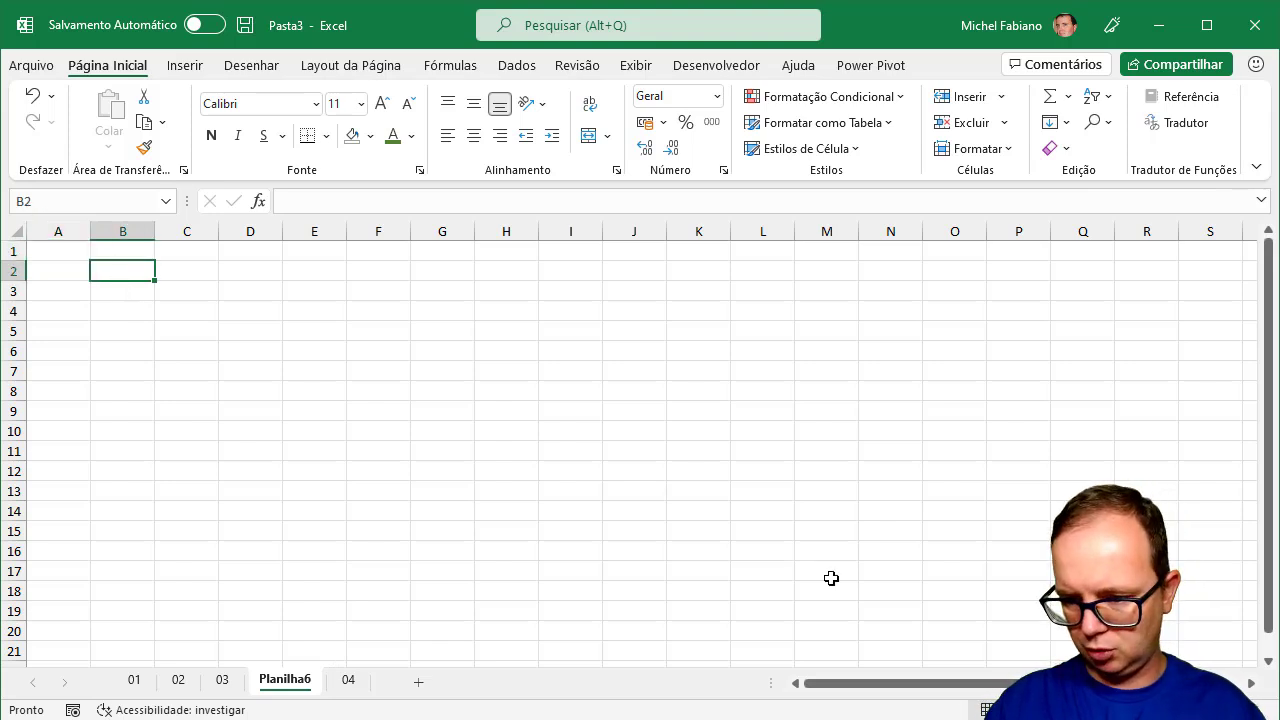
Enter the Cidades header in B2 with São Paulo and Guarulhos below it.
{"action": "scroll", "coordinate": [630, 444], "scroll_direction": "up", "scroll_amount": 3, "text": "ctrl"}
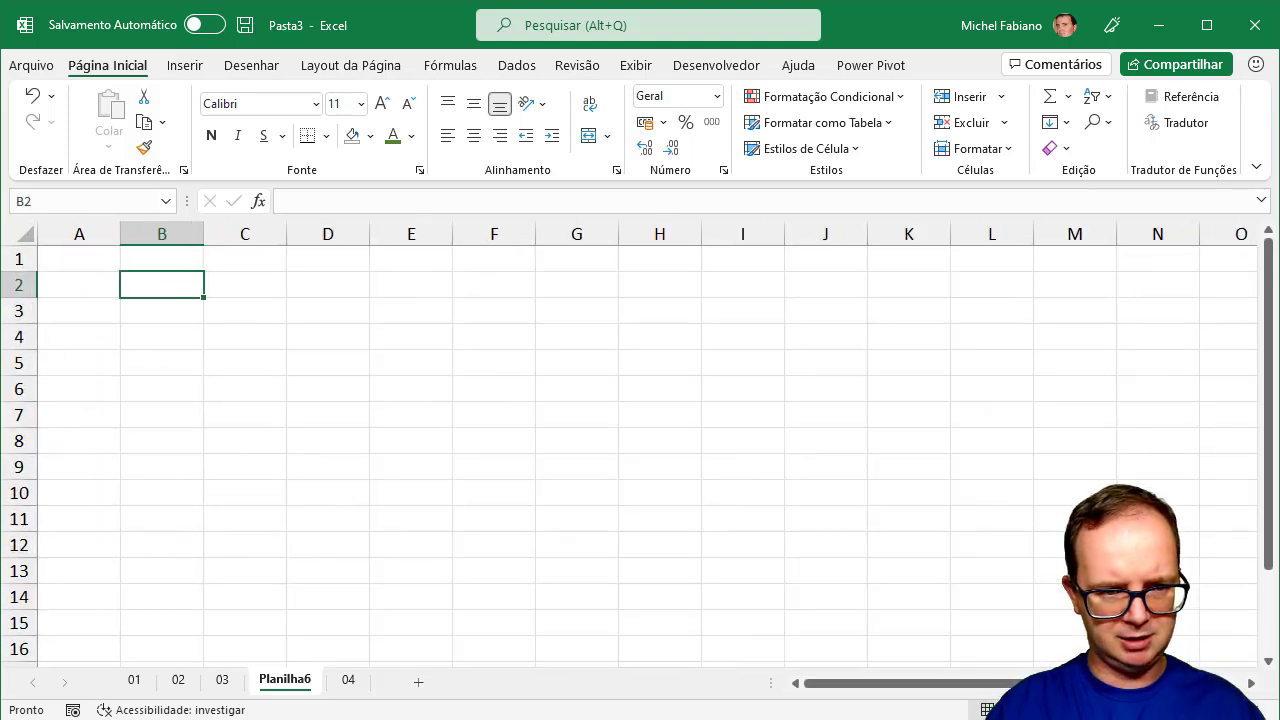
{"action": "scroll", "coordinate": [630, 444], "scroll_direction": "up", "scroll_amount": 2, "text": "ctrl"}
{"action": "type", "text": "Cids"}
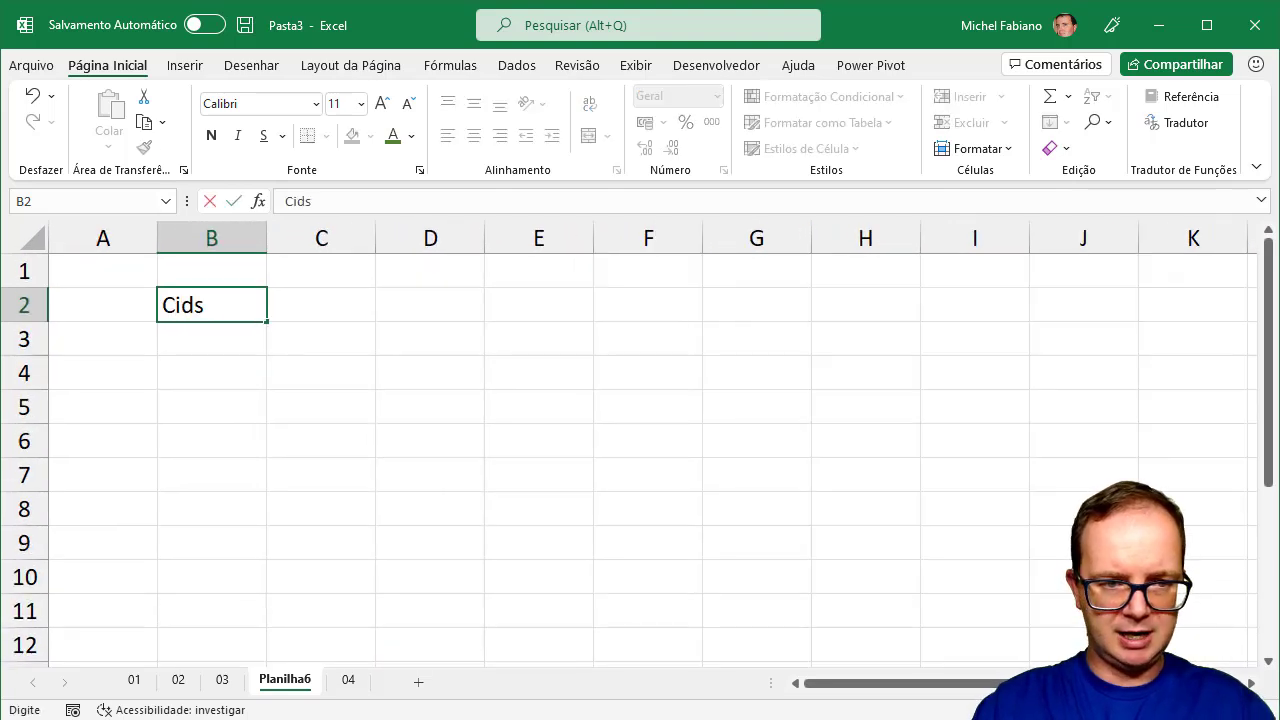
{"action": "key", "text": "Return"}
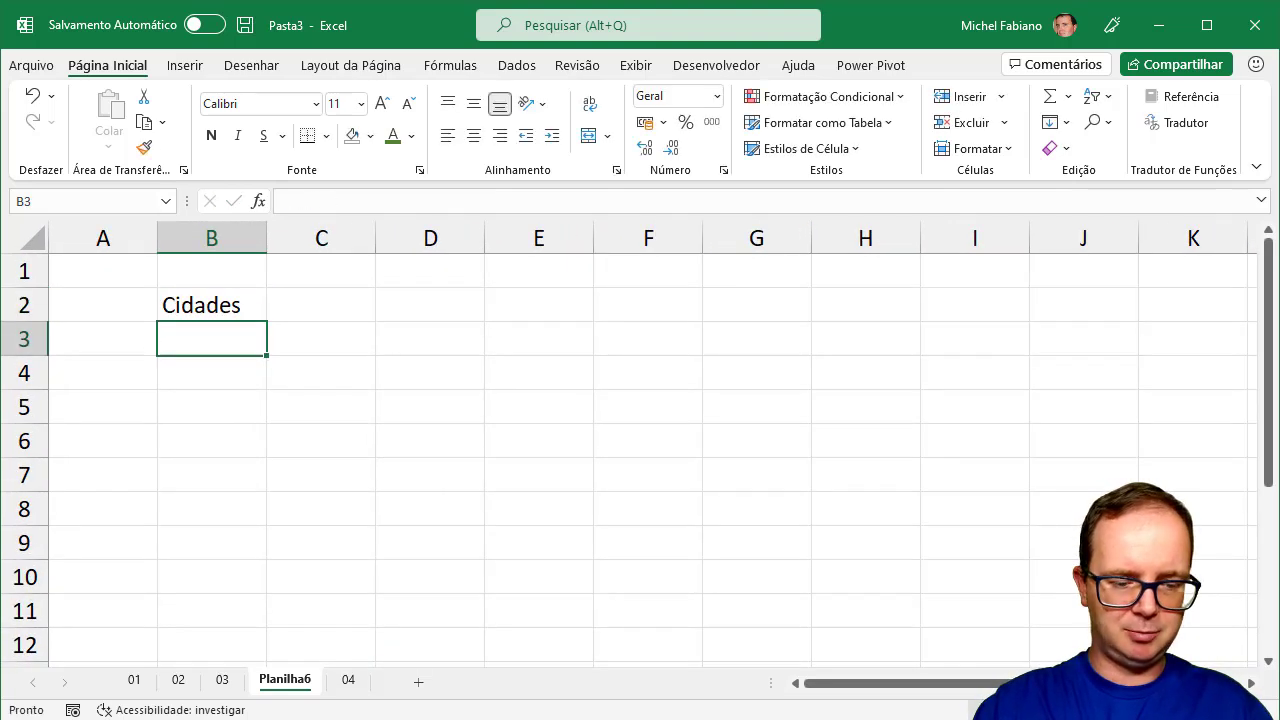
{"action": "type", "text": "São Paulo"}
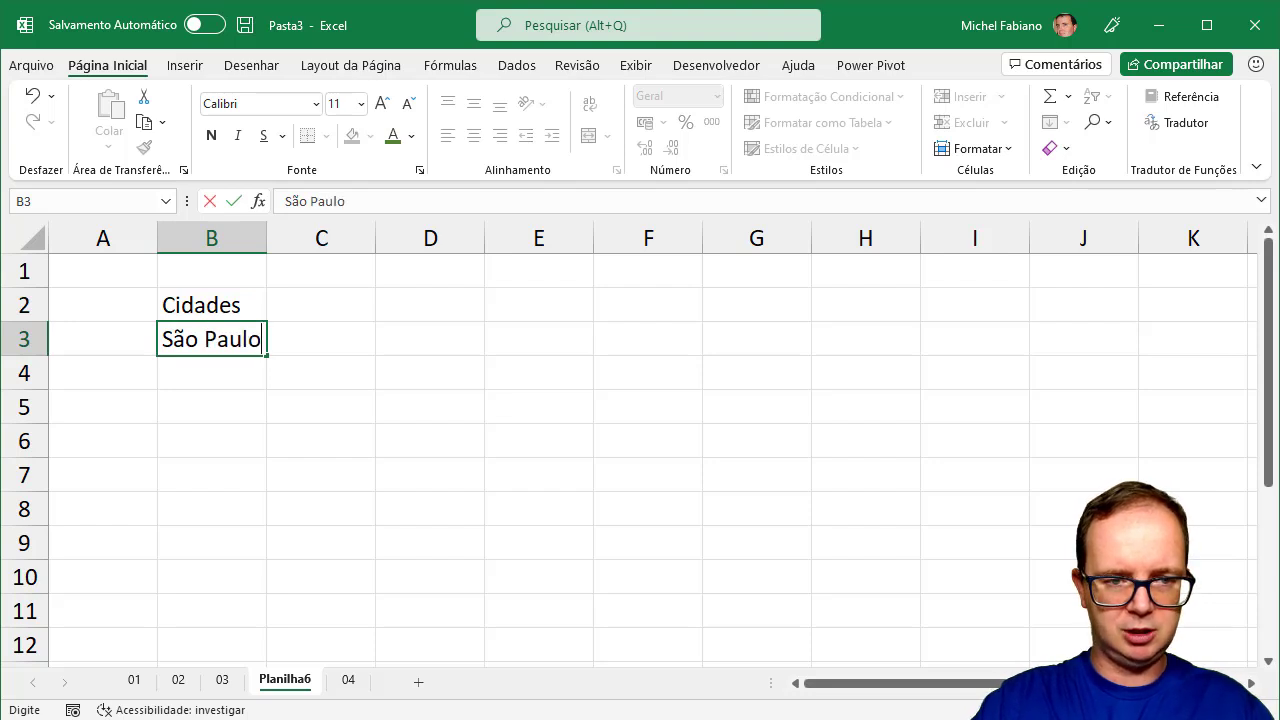
{"action": "key", "text": "Return"}
{"action": "type", "text": "G"}
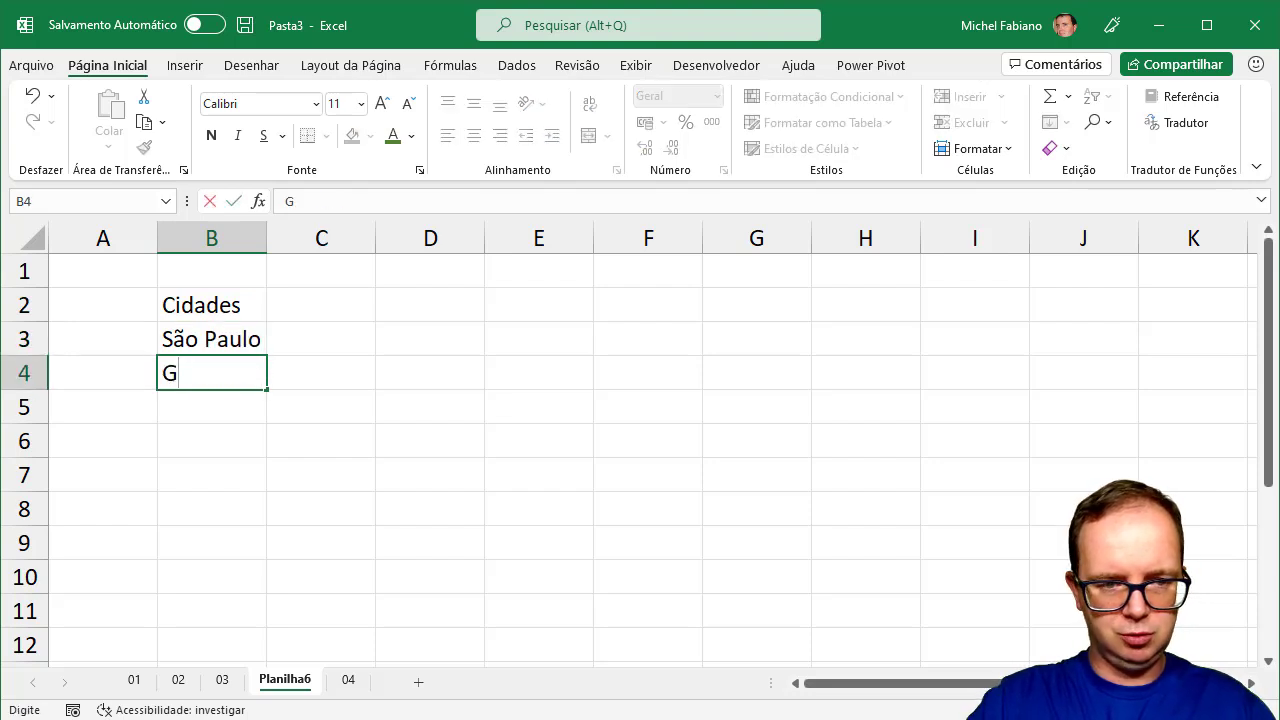
{"action": "type", "text": "ljo"}
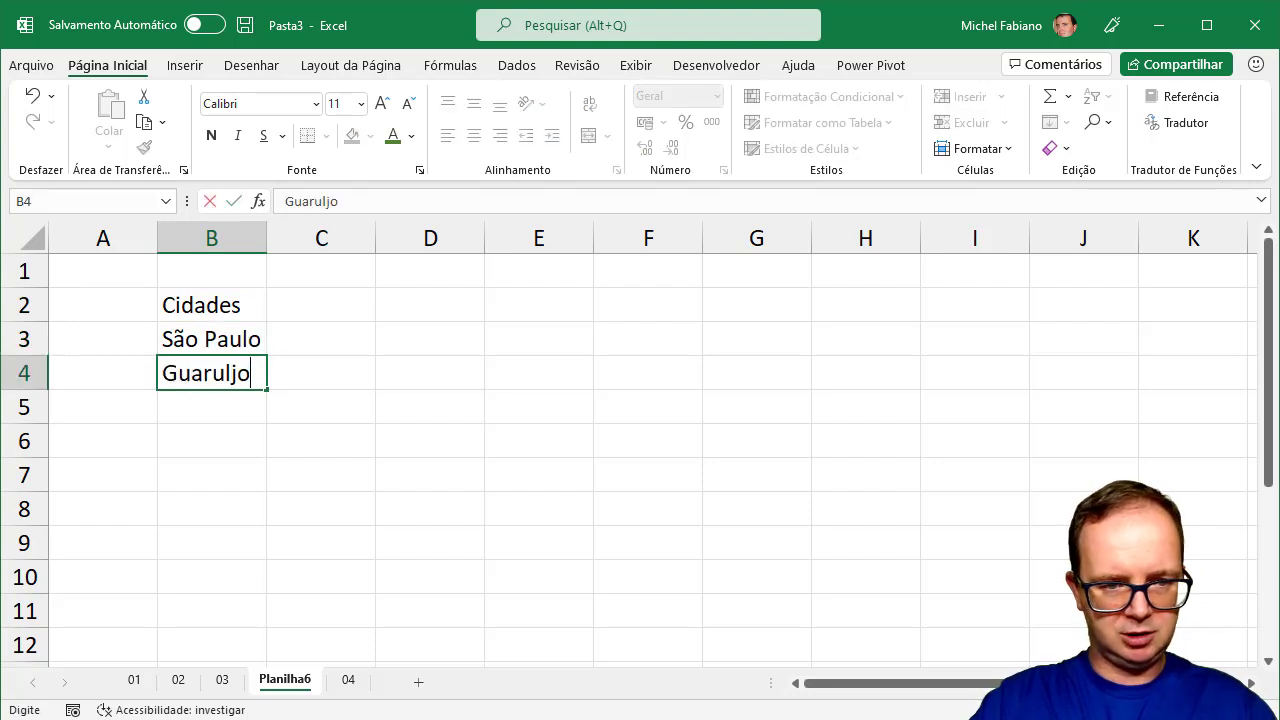
{"action": "type", "text": "hos"}
{"action": "key", "text": "Return"}
Add Santos, Sorocaba and Jundiaí, correcting the Sorocabs typo to Sorocaba.
{"action": "type", "text": "S"}
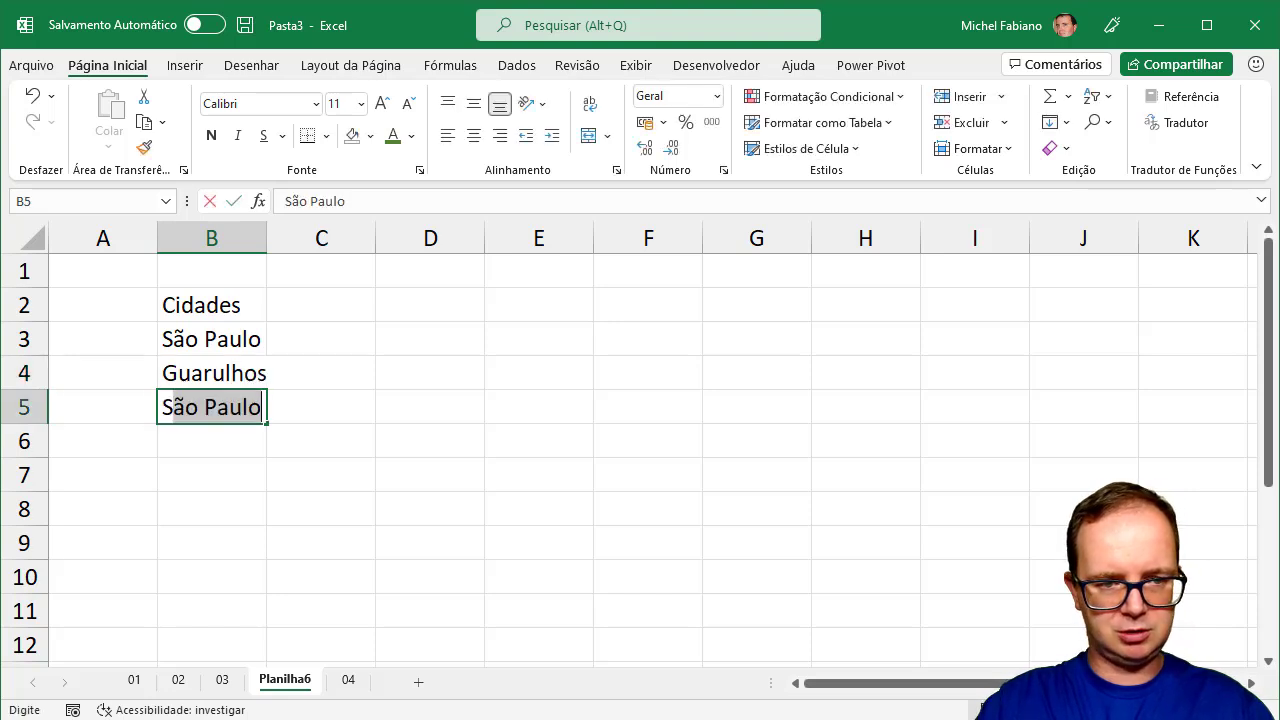
{"action": "type", "text": "antos"}
{"action": "key", "text": "Return"}
{"action": "type", "text": "S"}
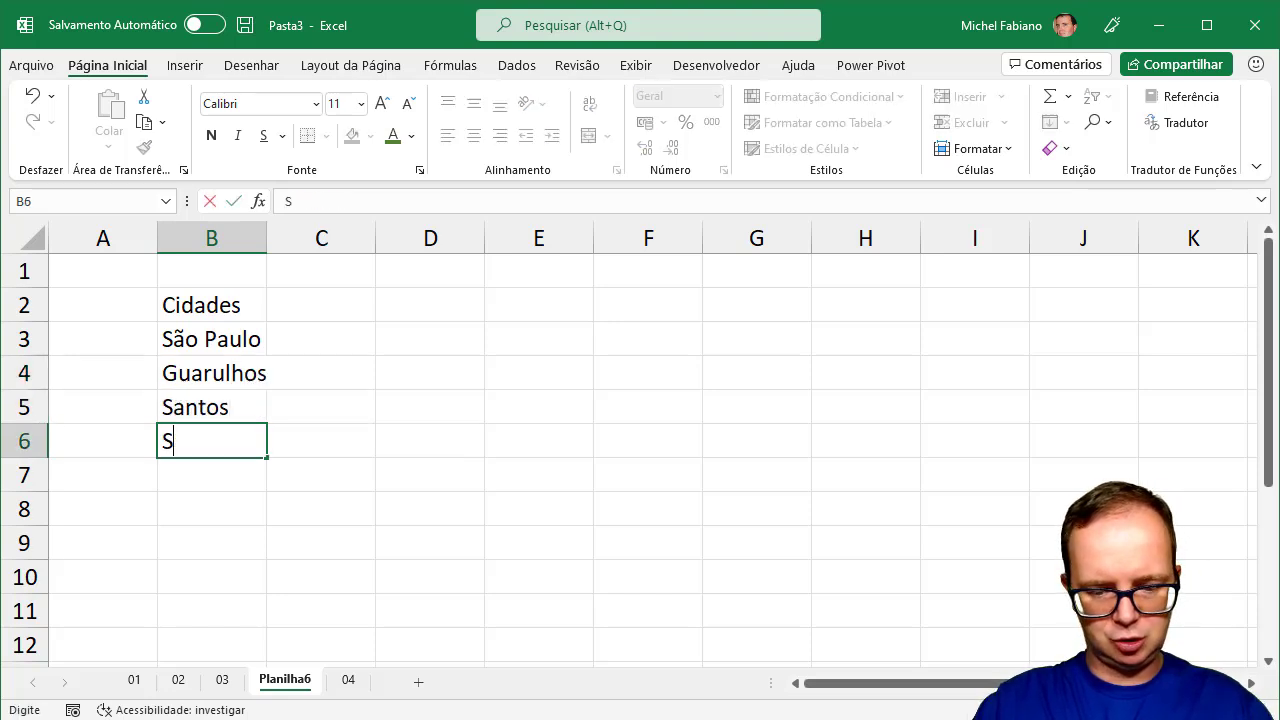
{"action": "type", "text": "orocab"}
{"action": "type", "text": "s"}
{"action": "key", "text": "Return"}
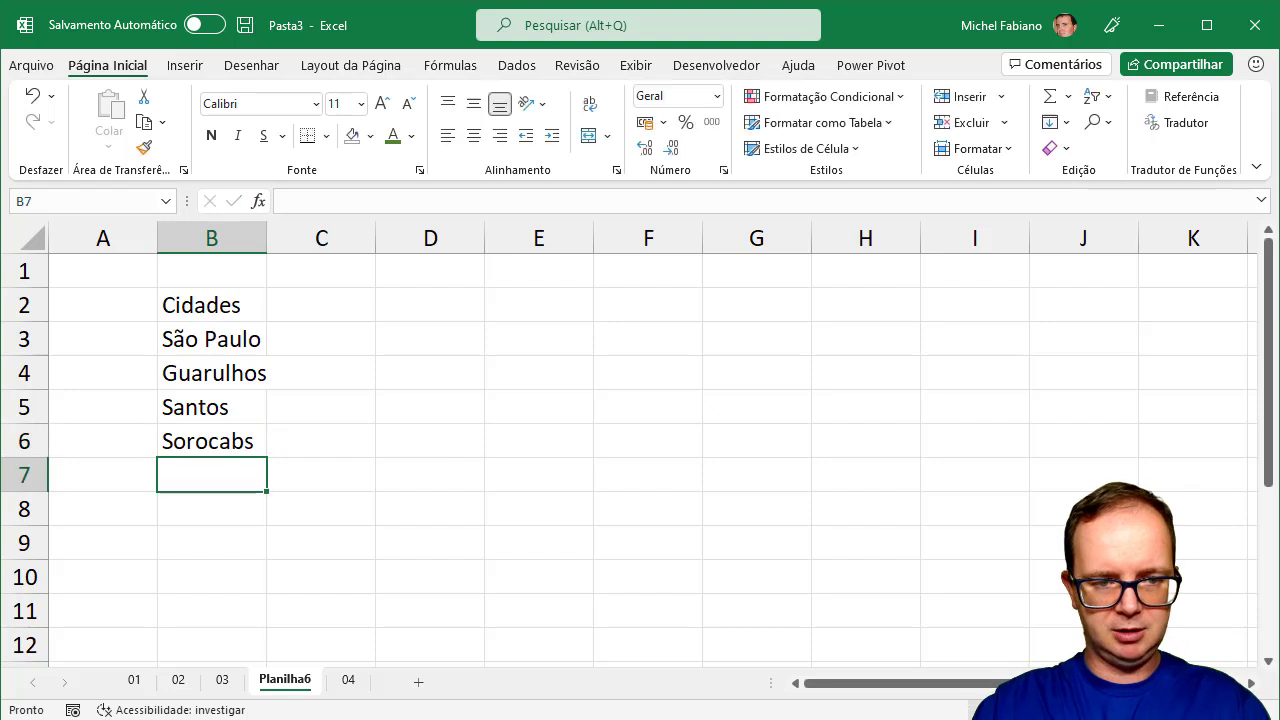
{"action": "left_click", "coordinate": [211, 440]}
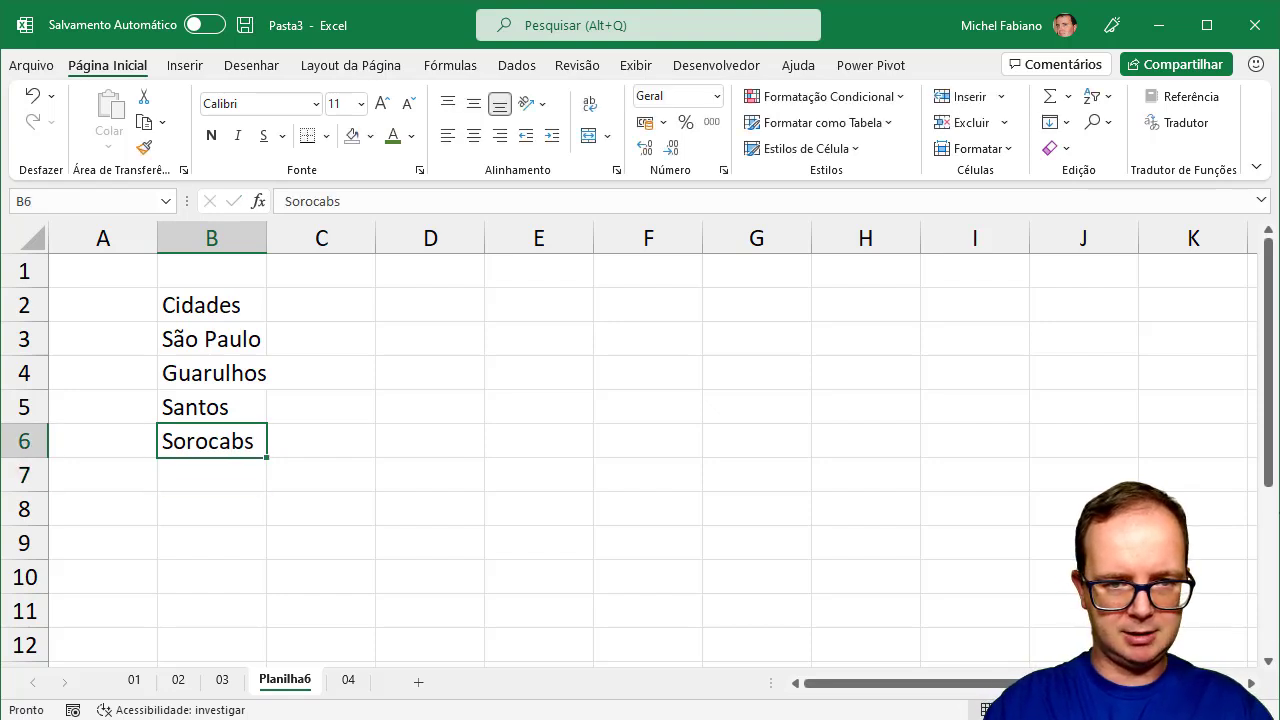
{"action": "left_click", "coordinate": [566, 206]}
{"action": "key", "text": "BackSpace"}
{"action": "type", "text": "a"}
{"action": "key", "text": "Return"}
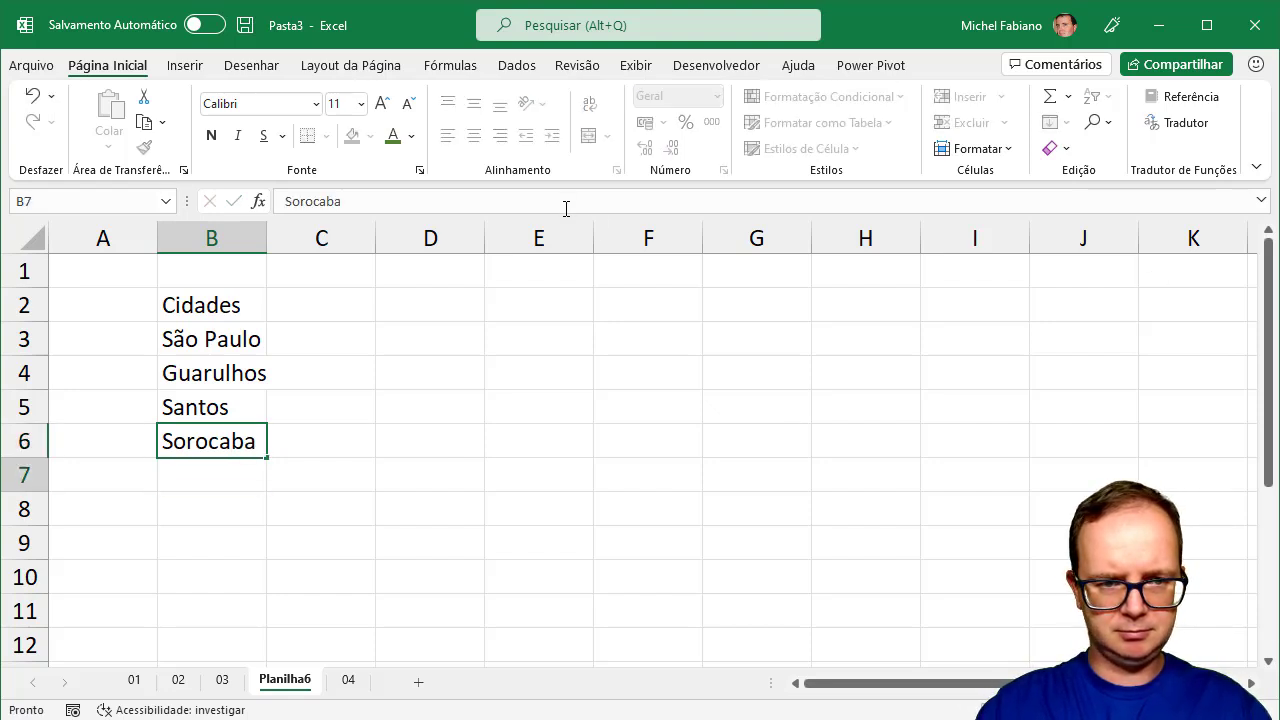
{"action": "type", "text": "Jundiaí"}
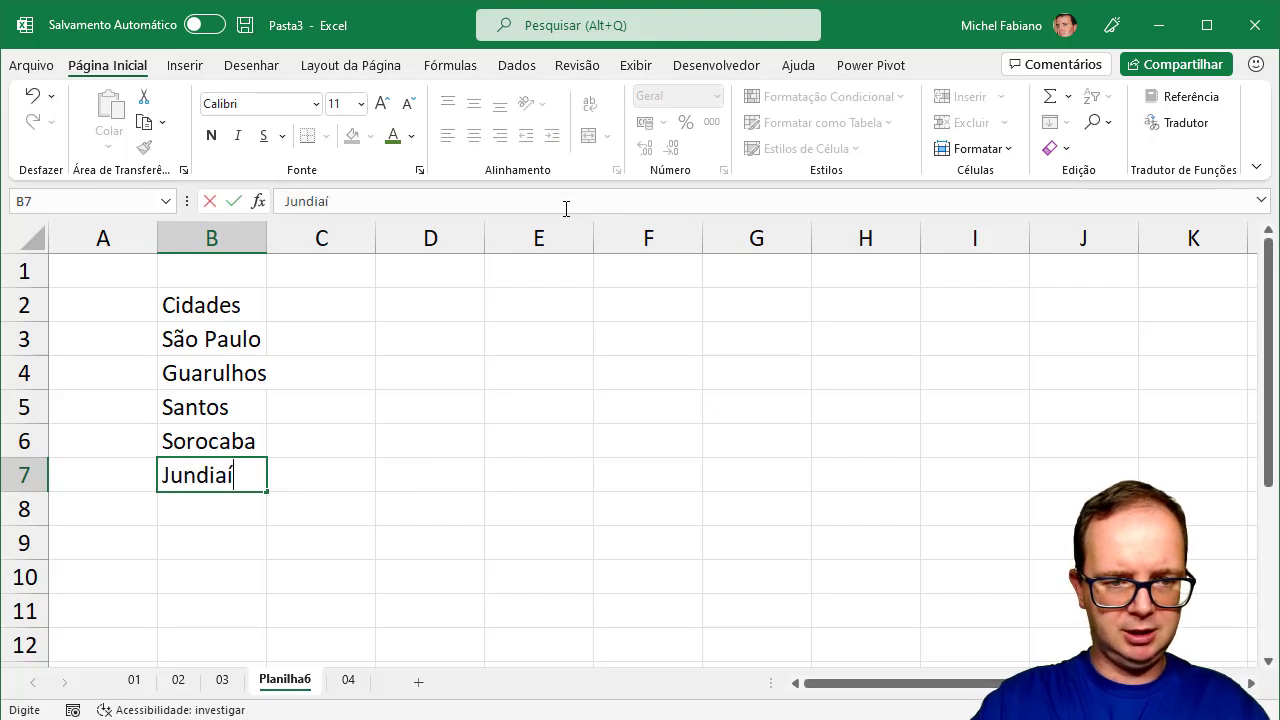
{"action": "key", "text": "Return"}
Head column C with Vendas and enter 5000 and 4000 for the first two cities.
{"action": "left_click", "coordinate": [279, 295]}
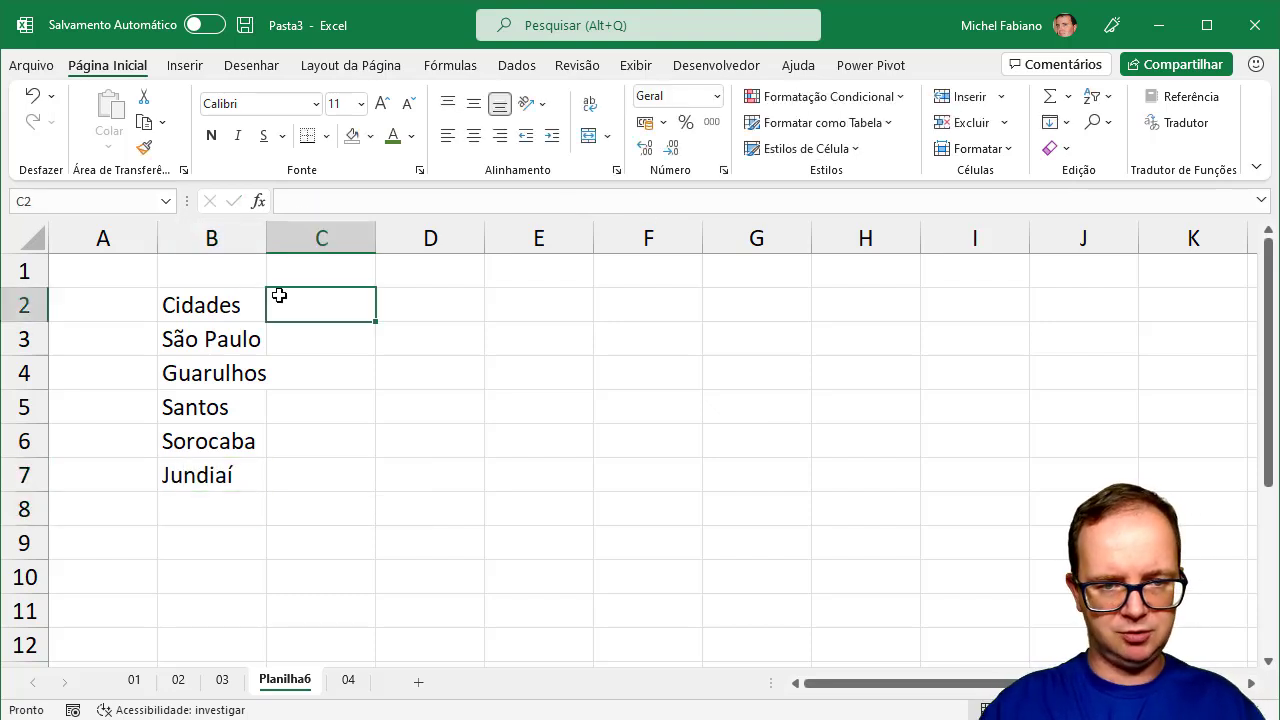
{"action": "type", "text": "Vendas"}
{"action": "key", "text": "Return"}
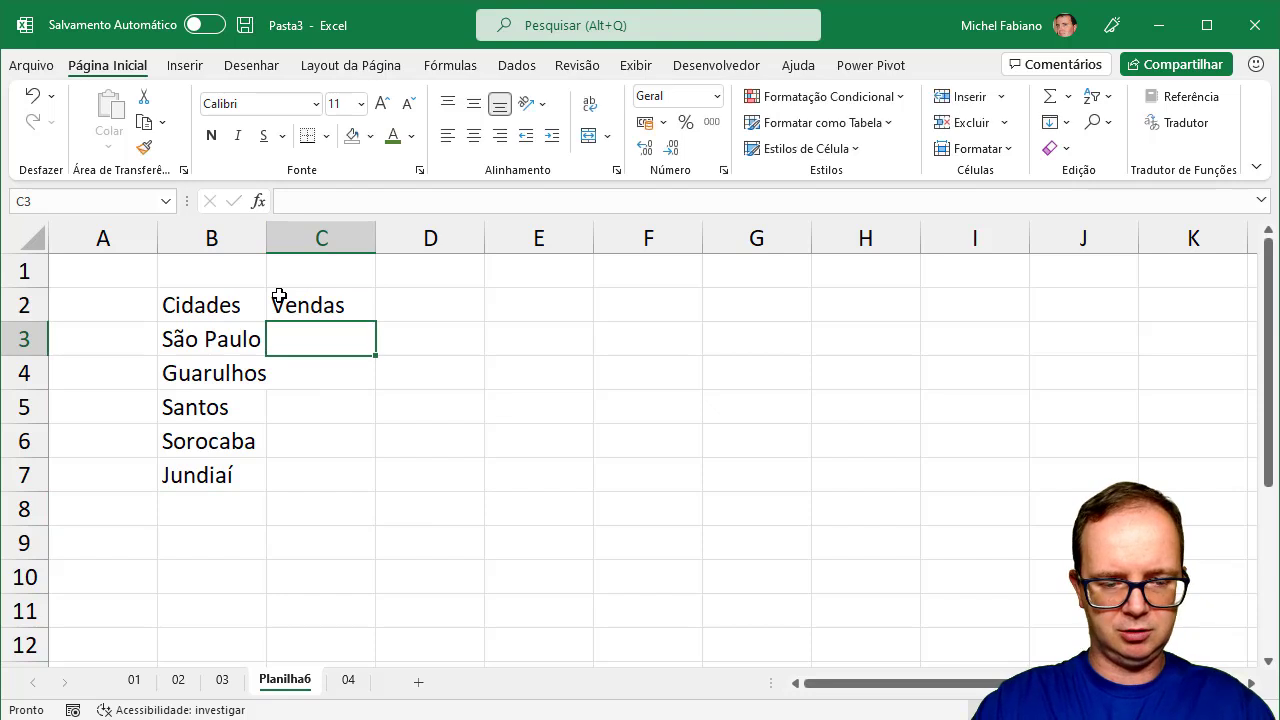
{"action": "type", "text": "5000"}
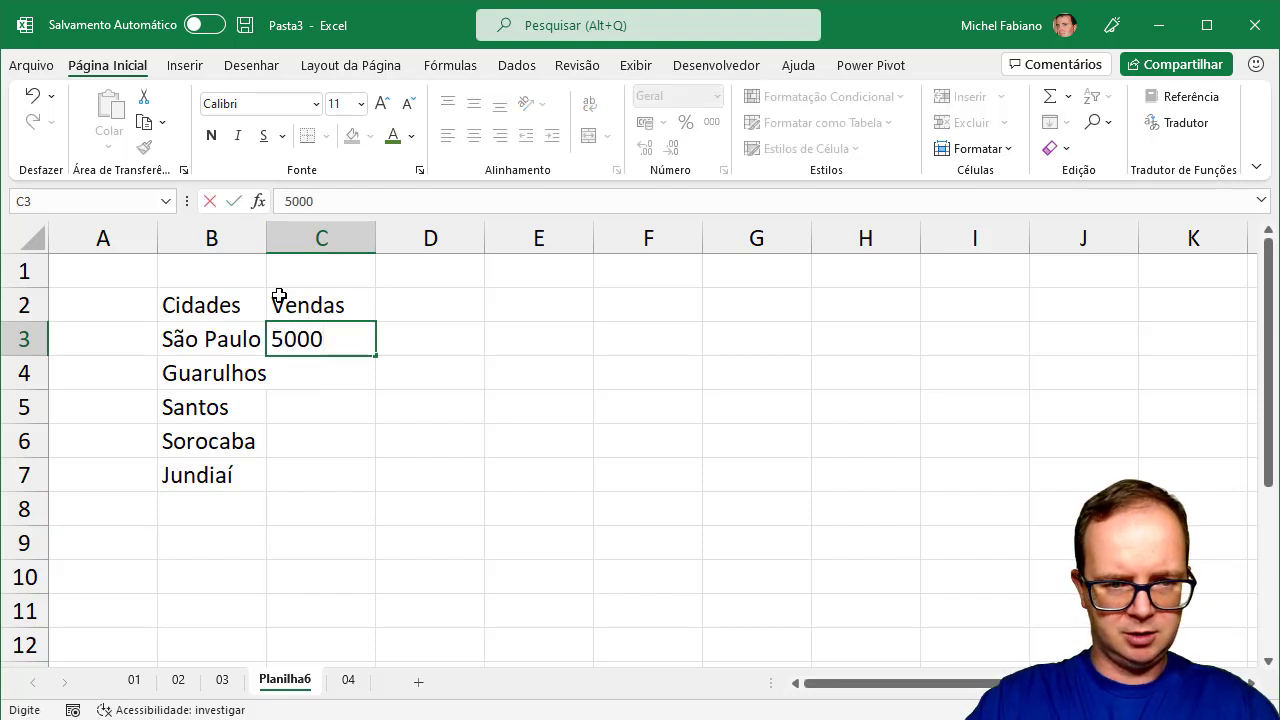
{"action": "key", "text": "Return"}
{"action": "type", "text": "4000"}
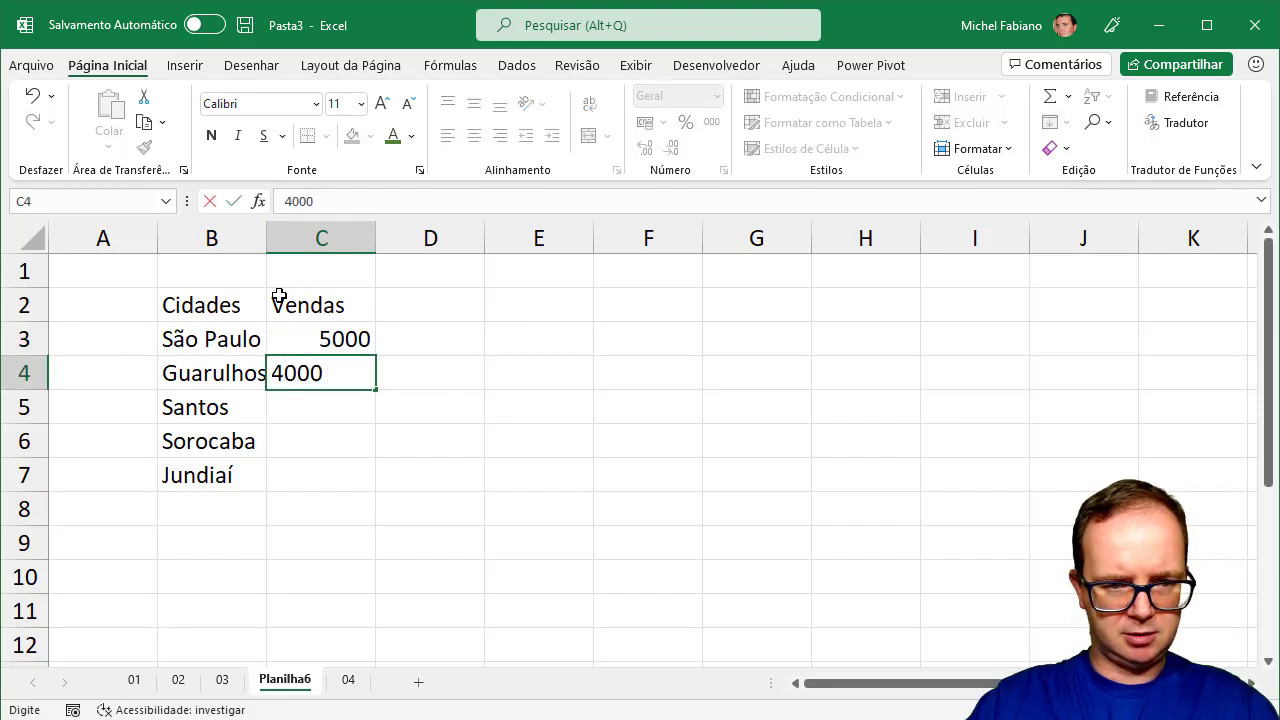
{"action": "key", "text": "Return"}
Enter 3000, 2000 and 1000 for the remaining cities, then select the table B2:C7.
{"action": "type", "text": "3000"}
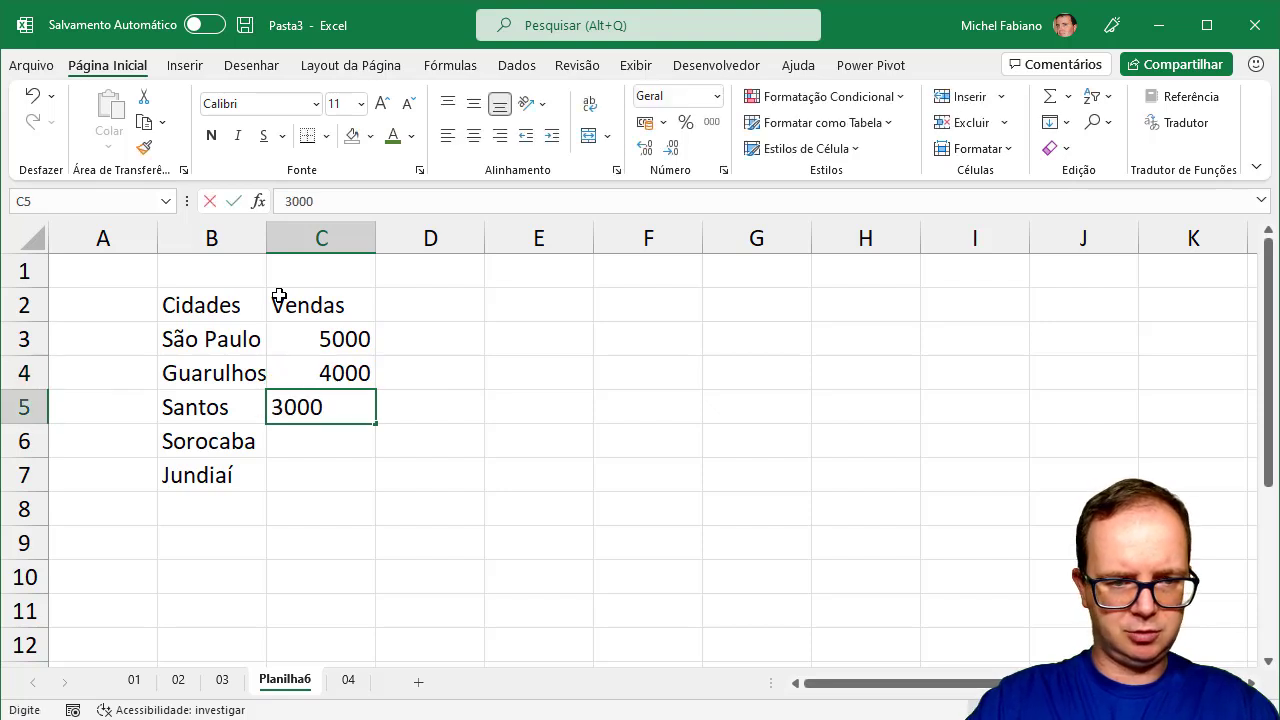
{"action": "key", "text": "Return"}
{"action": "type", "text": "2000"}
{"action": "key", "text": "Return"}
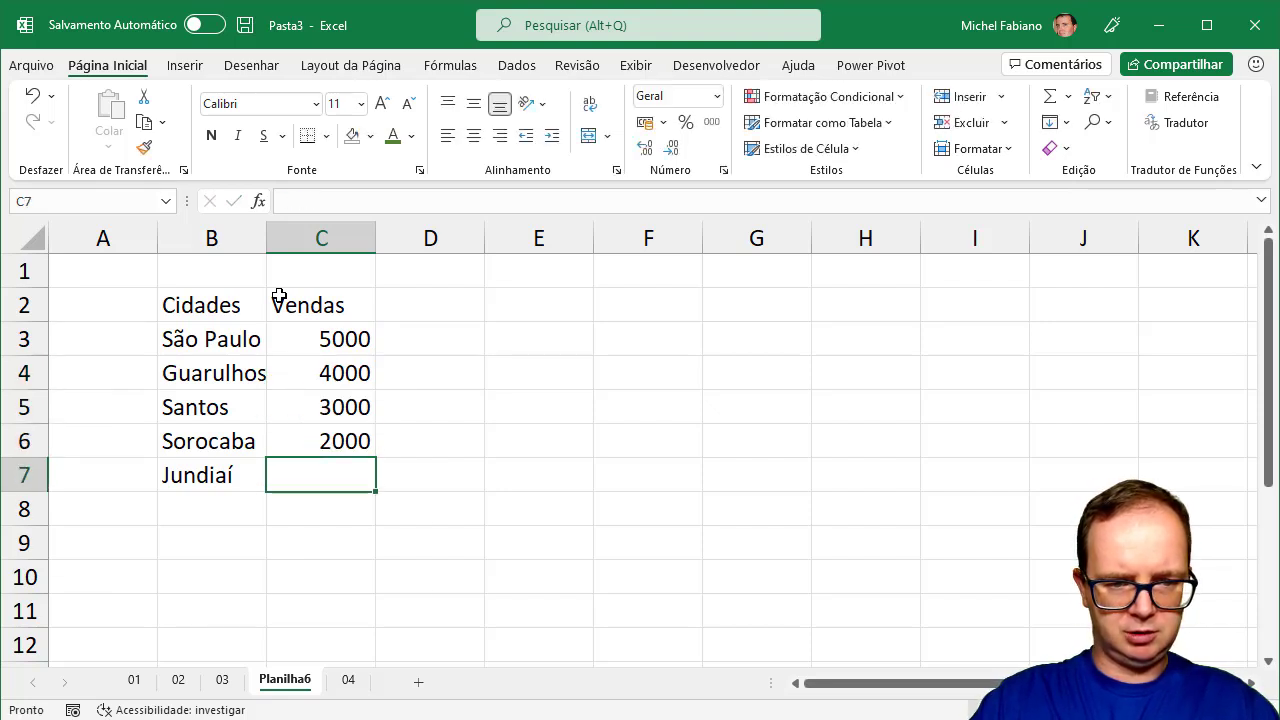
{"action": "type", "text": "1000"}
{"action": "key", "text": "Return"}
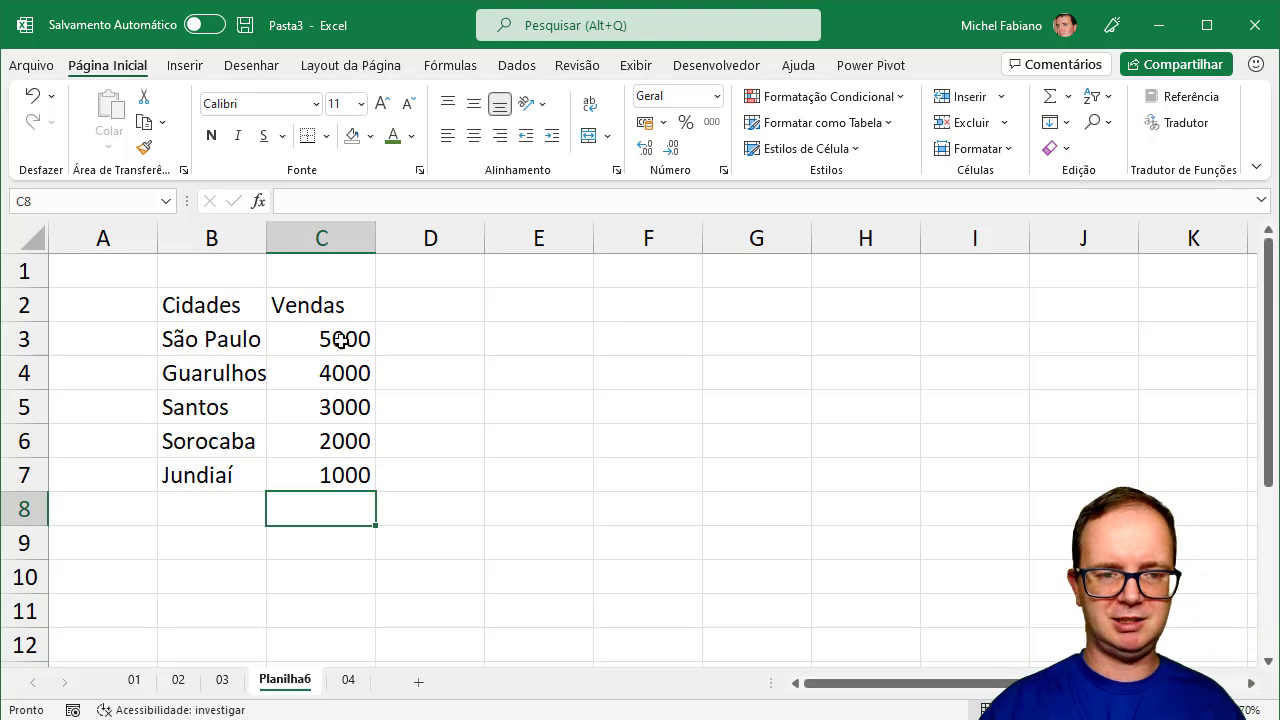
{"action": "left_click_drag", "start_coordinate": [220, 305], "coordinate": [314, 477]}
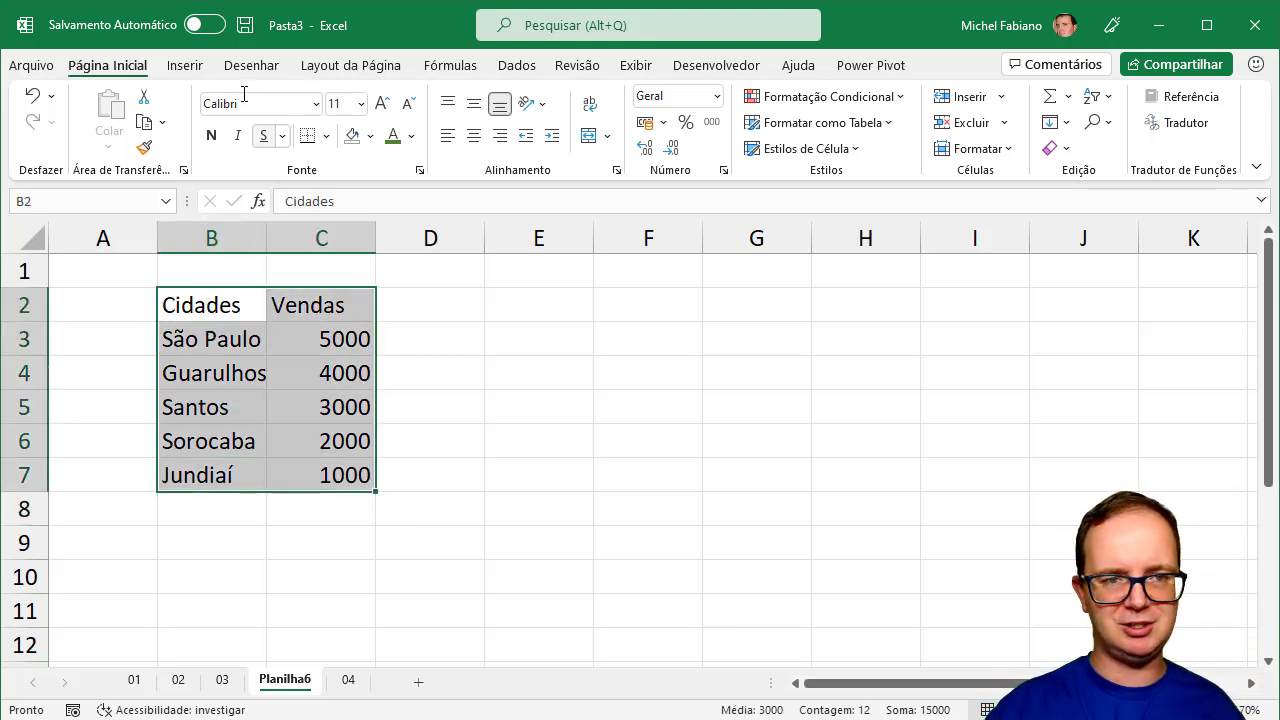
{"action": "left_click", "coordinate": [200, 66]}
{"action": "left_click", "coordinate": [644, 118]}
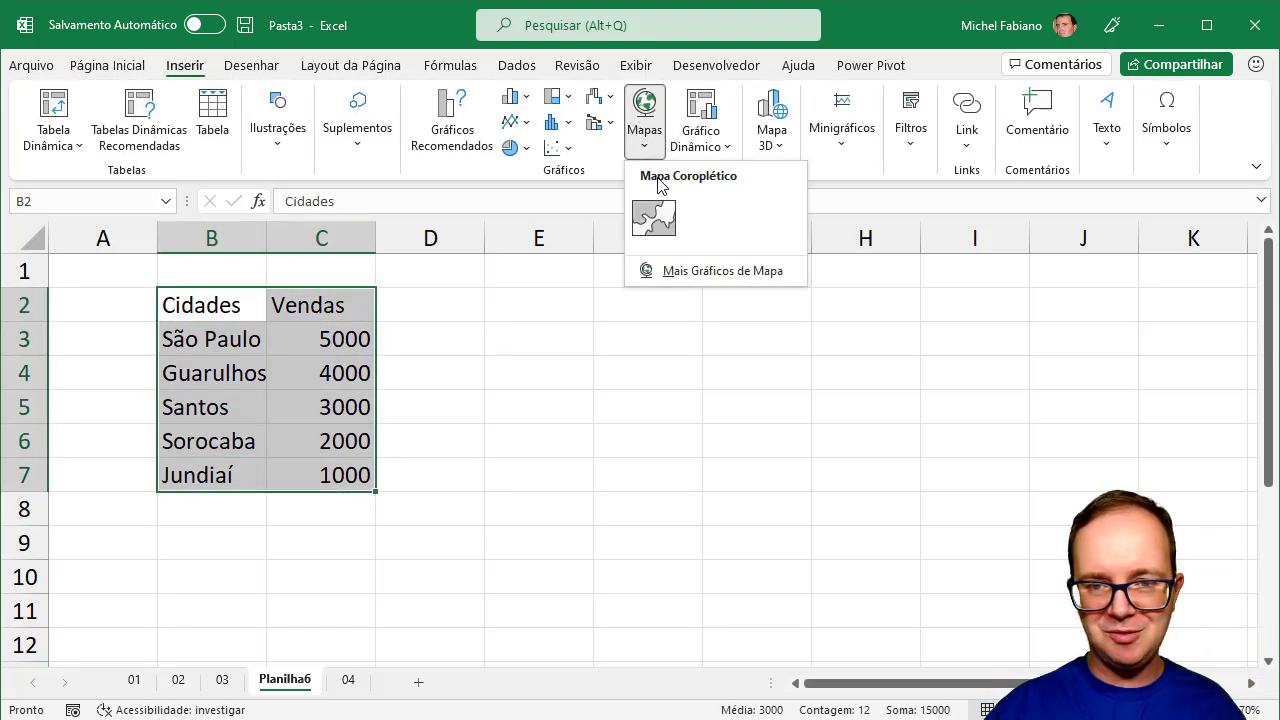
{"action": "left_click", "coordinate": [655, 212]}
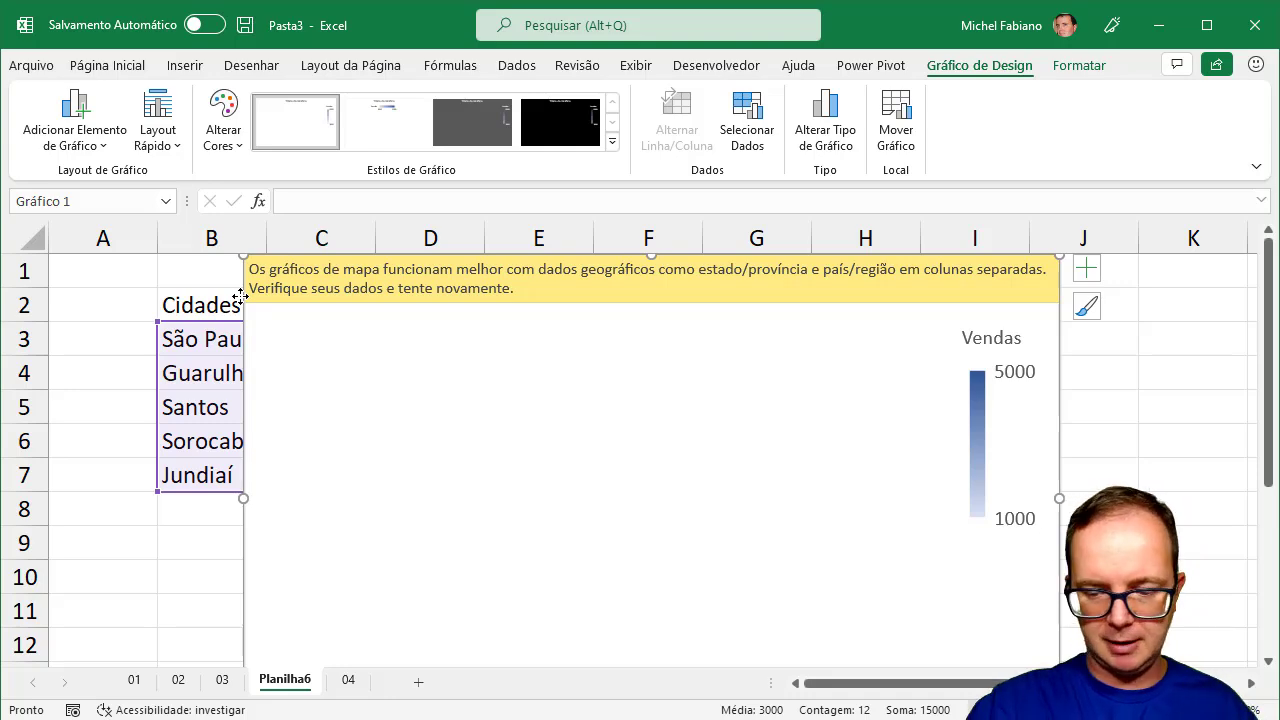
{"action": "key", "text": "Delete"}
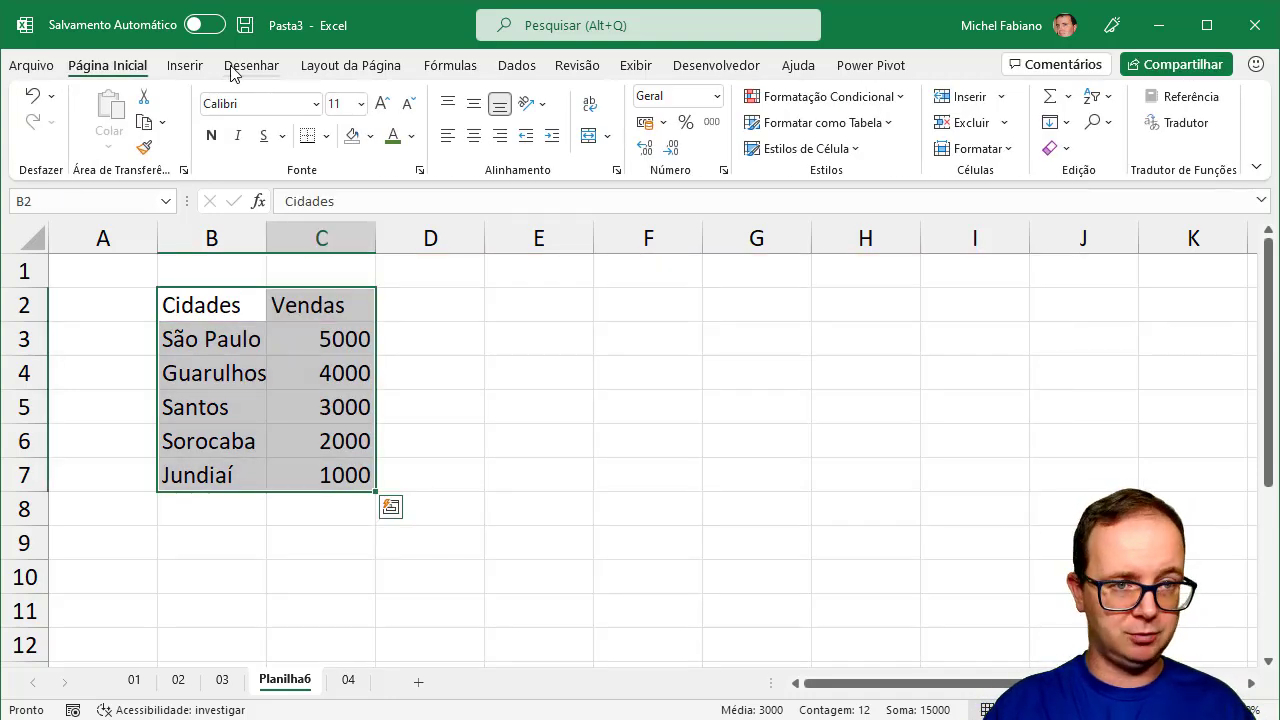
Launch 3D Maps from Inserir > Mapa 3D and start a new tour of the city data.
{"action": "left_click", "coordinate": [190, 67]}
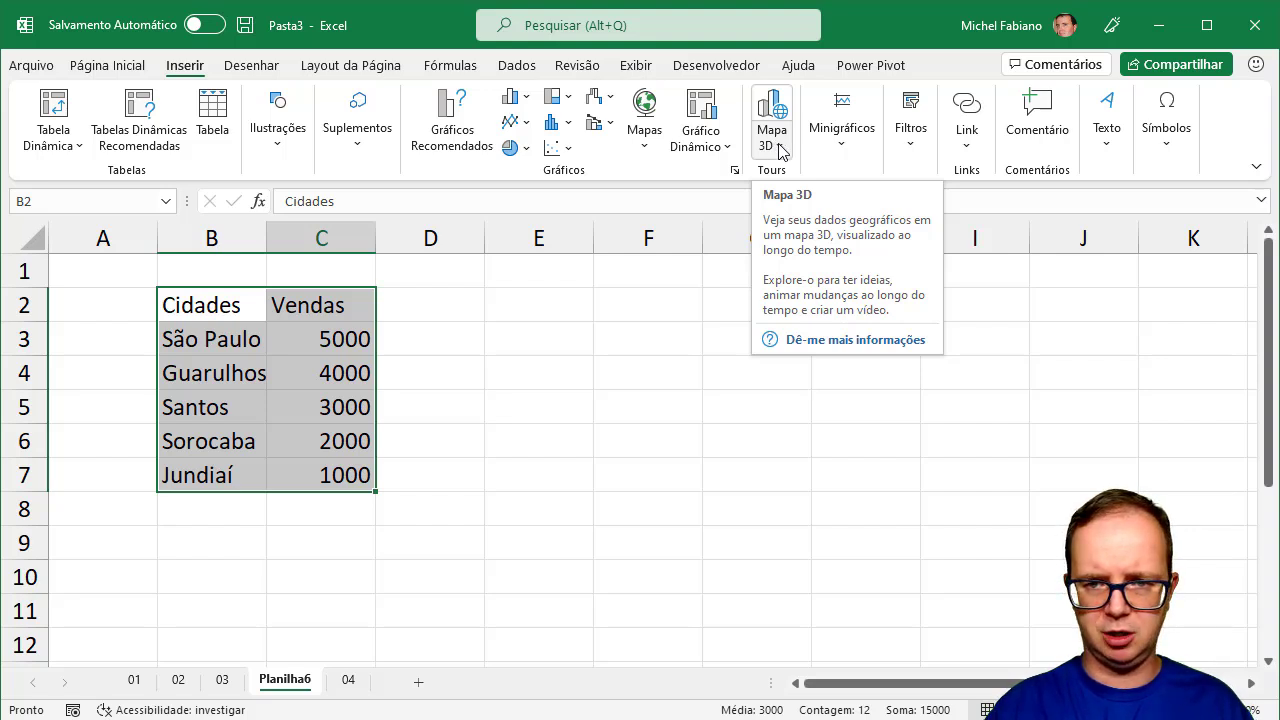
{"action": "left_click", "coordinate": [779, 151]}
{"action": "left_click", "coordinate": [806, 175]}
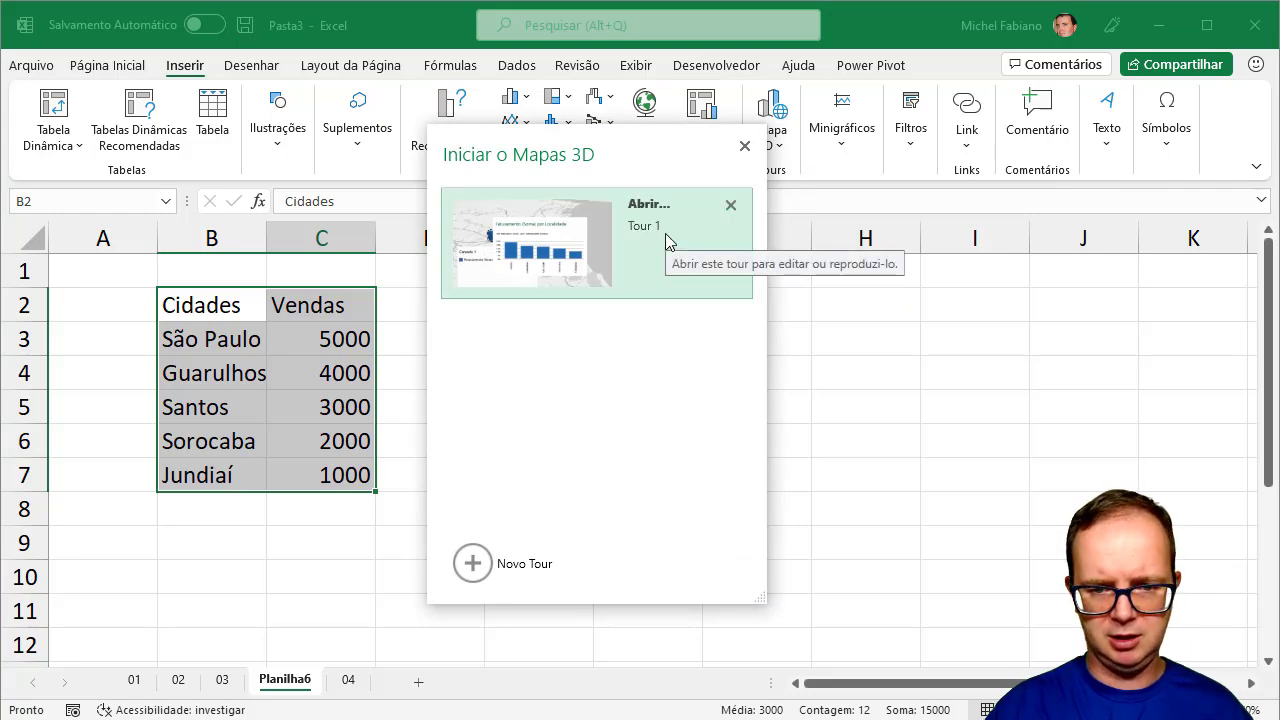
{"action": "left_click", "coordinate": [474, 563]}
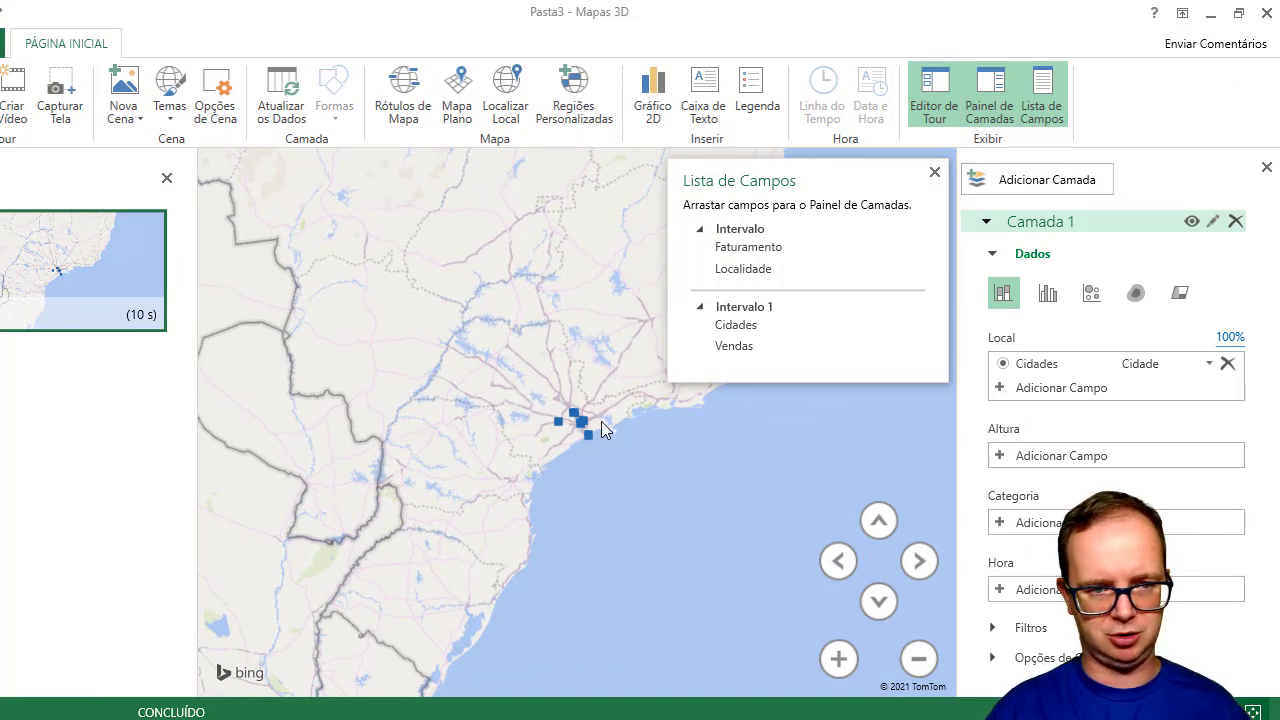
Set Vendas (Soma) as the Camada 1 column height and nudge the legend slightly.
{"action": "left_click_drag", "start_coordinate": [776, 250], "coordinate": [880, 338]}
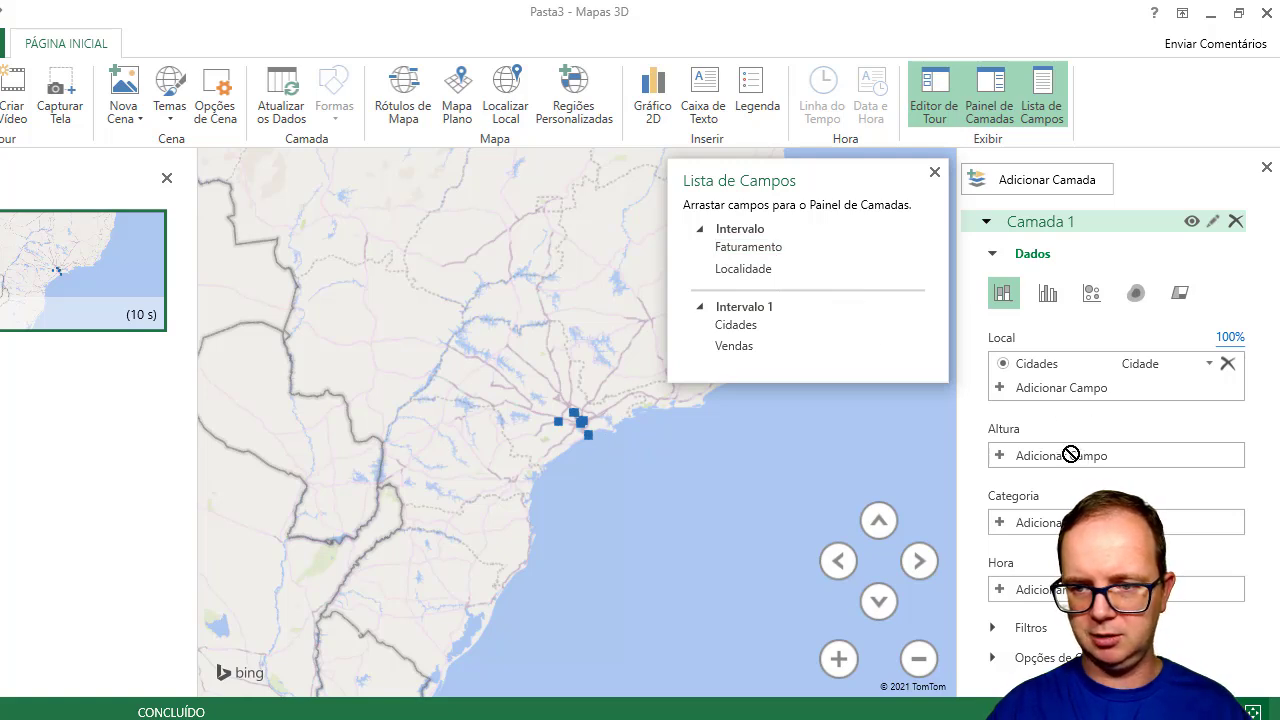
{"action": "left_click_drag", "start_coordinate": [880, 338], "coordinate": [1066, 456]}
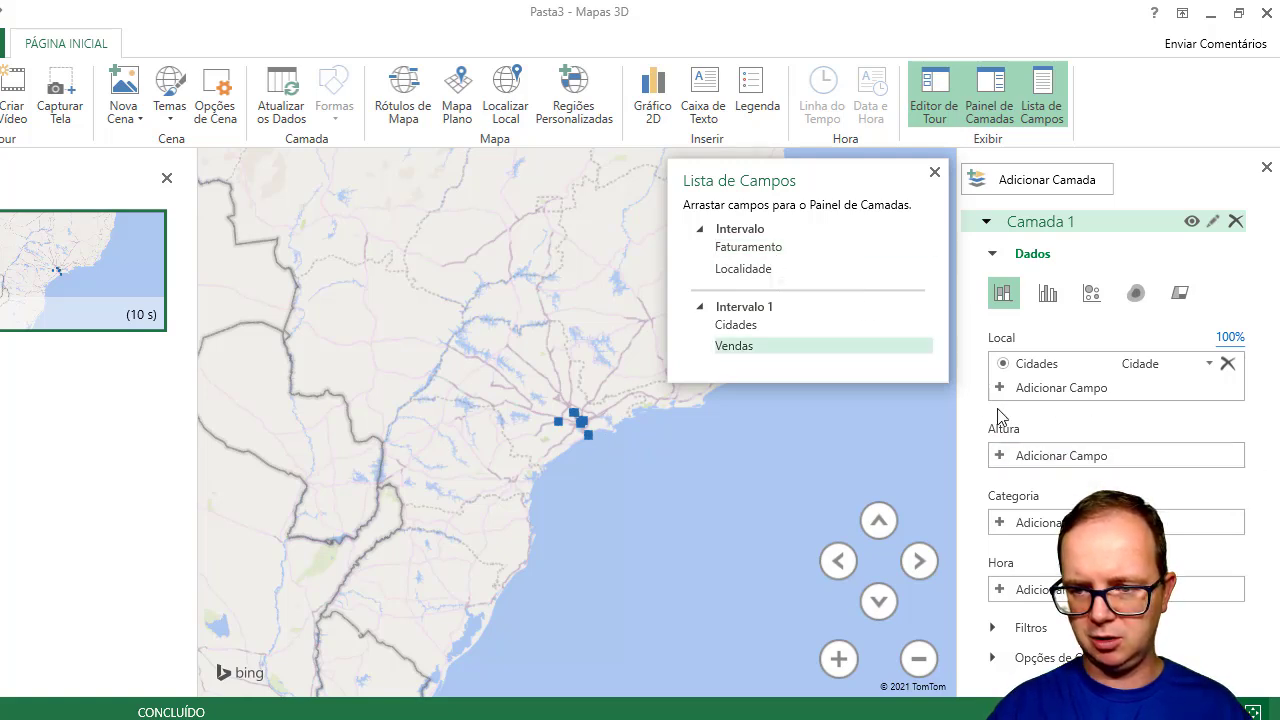
{"action": "left_click", "coordinate": [1012, 460]}
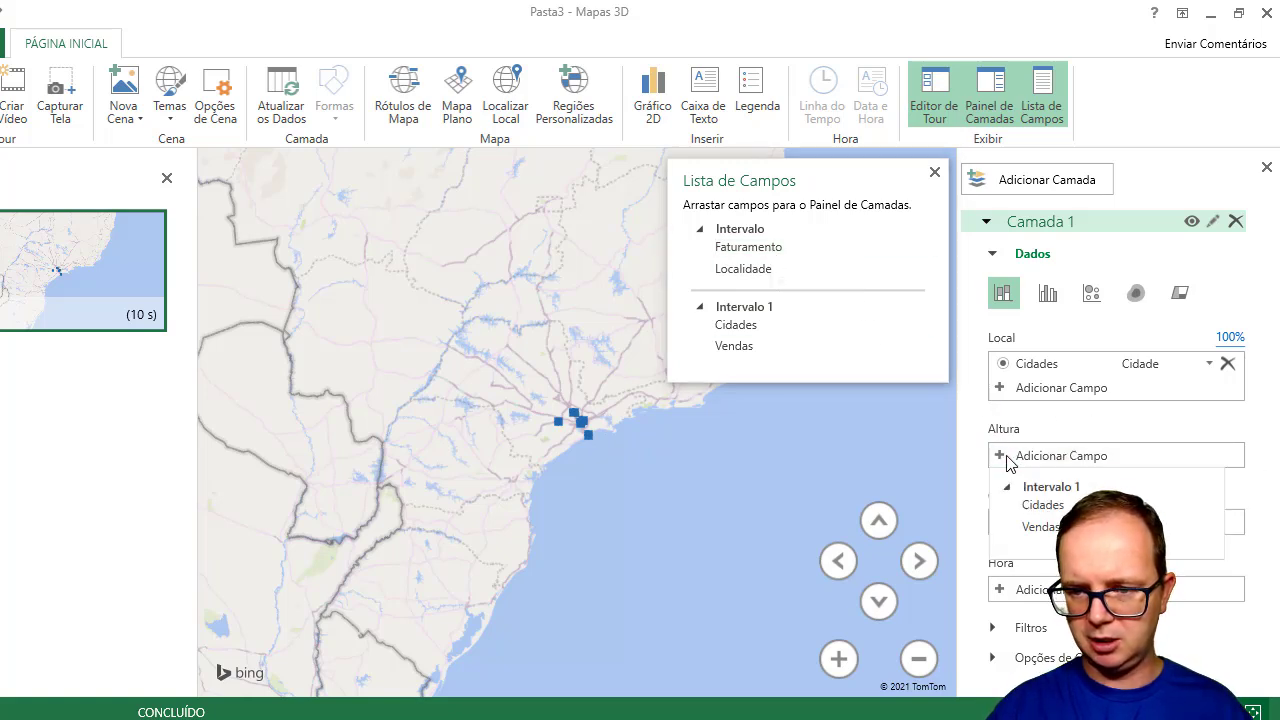
{"action": "left_click", "coordinate": [1043, 528]}
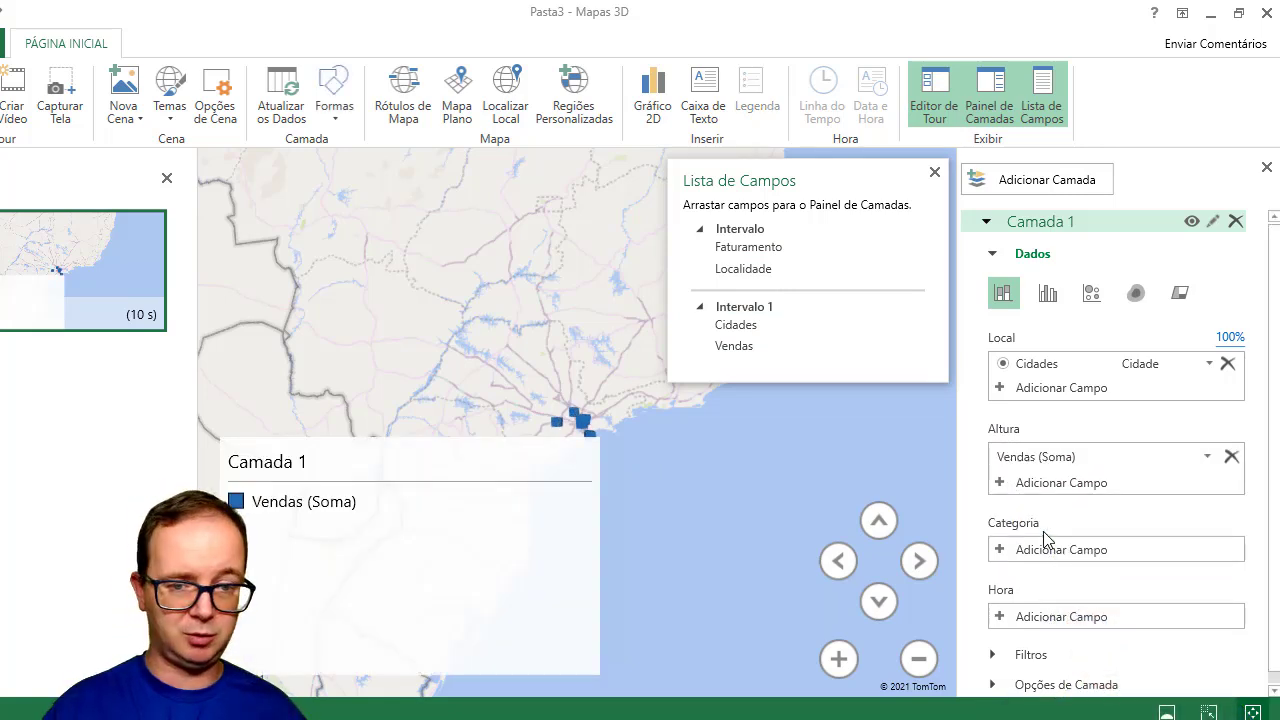
{"action": "left_click", "coordinate": [457, 449]}
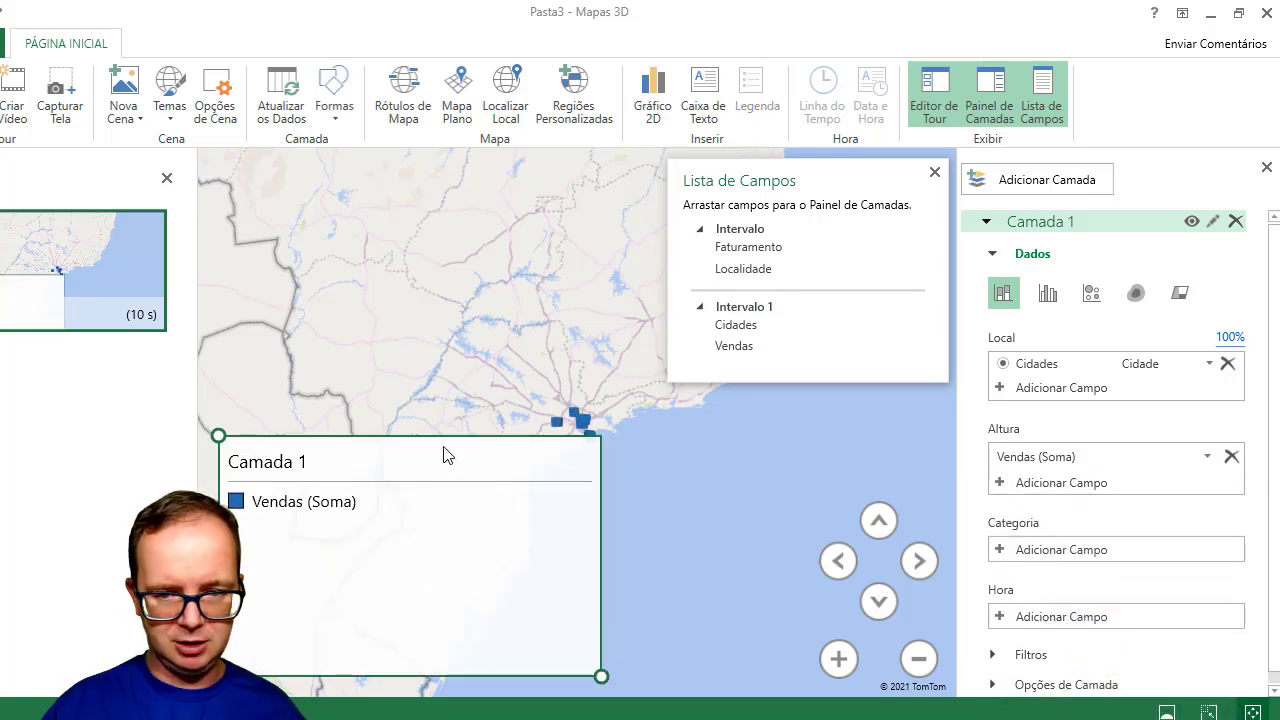
{"action": "left_click_drag", "start_coordinate": [437, 457], "coordinate": [451, 489]}
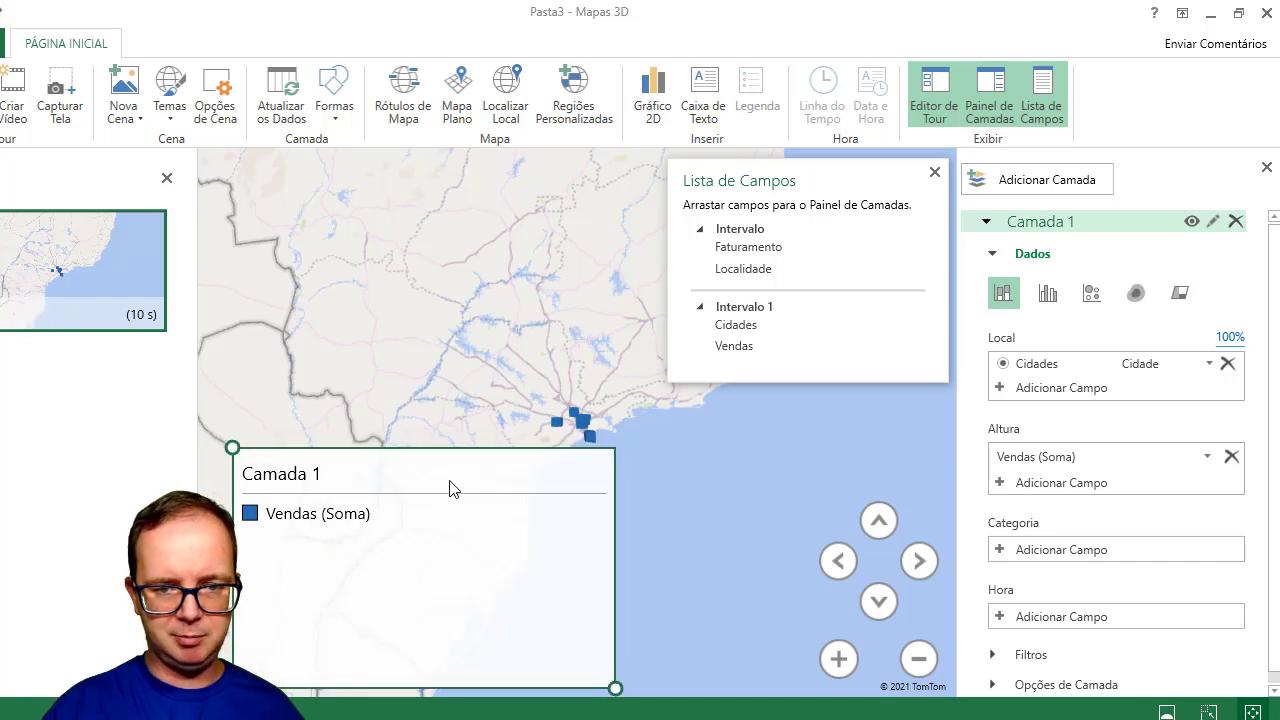
Rotate, tilt and zoom the map so the city columns appear in 3D.
{"action": "left_click", "coordinate": [795, 560]}
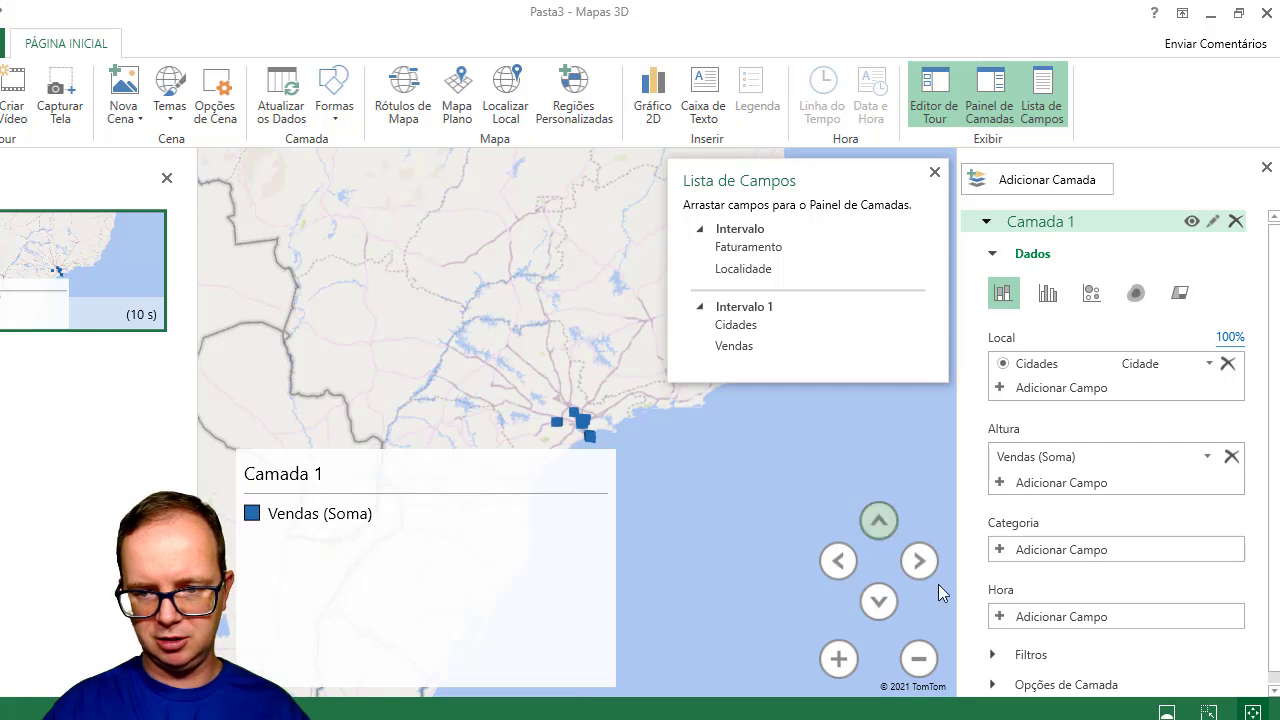
{"action": "left_click", "coordinate": [920, 562]}
{"action": "left_click", "coordinate": [881, 601]}
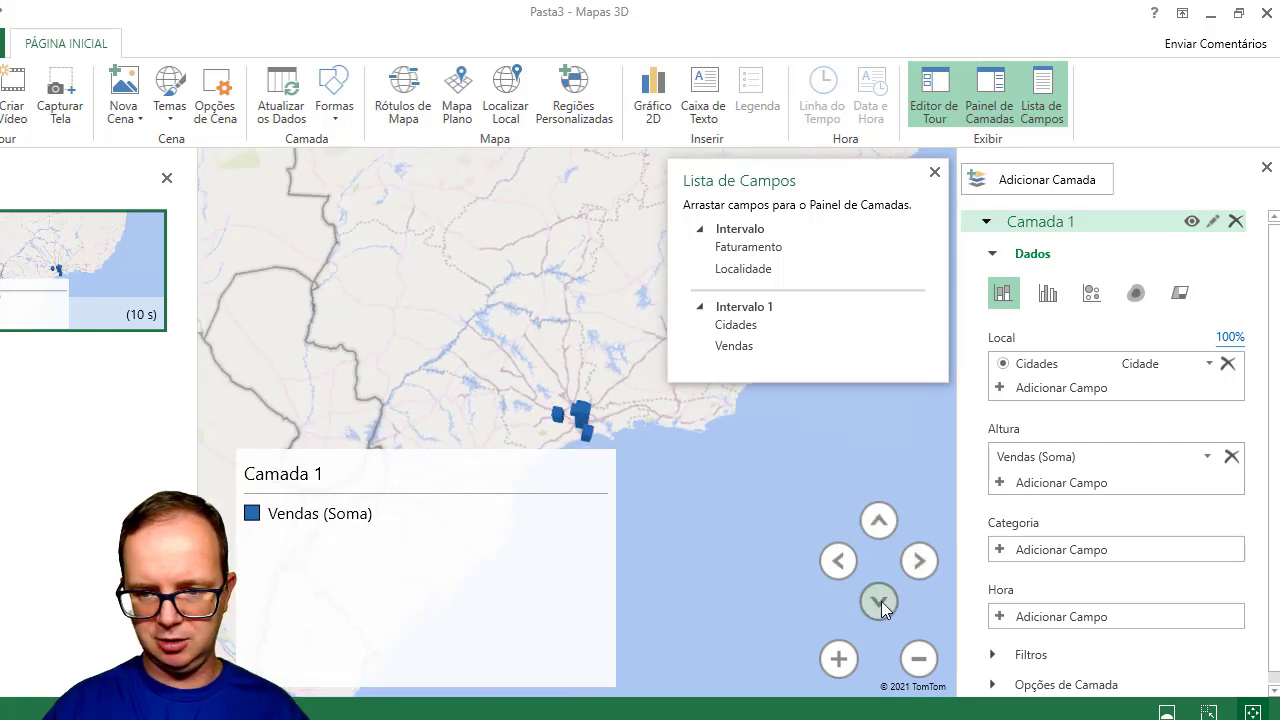
{"action": "left_click", "coordinate": [827, 564]}
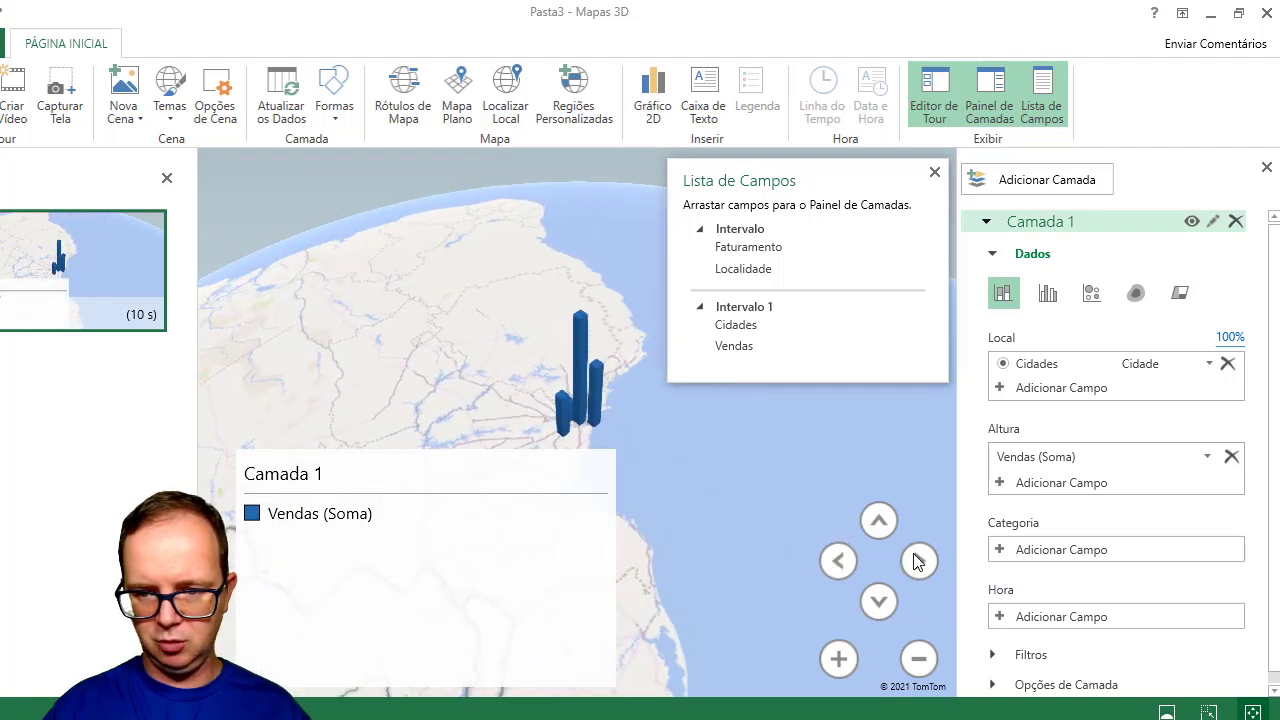
{"action": "left_click", "coordinate": [838, 659]}
{"action": "left_click", "coordinate": [838, 659]}
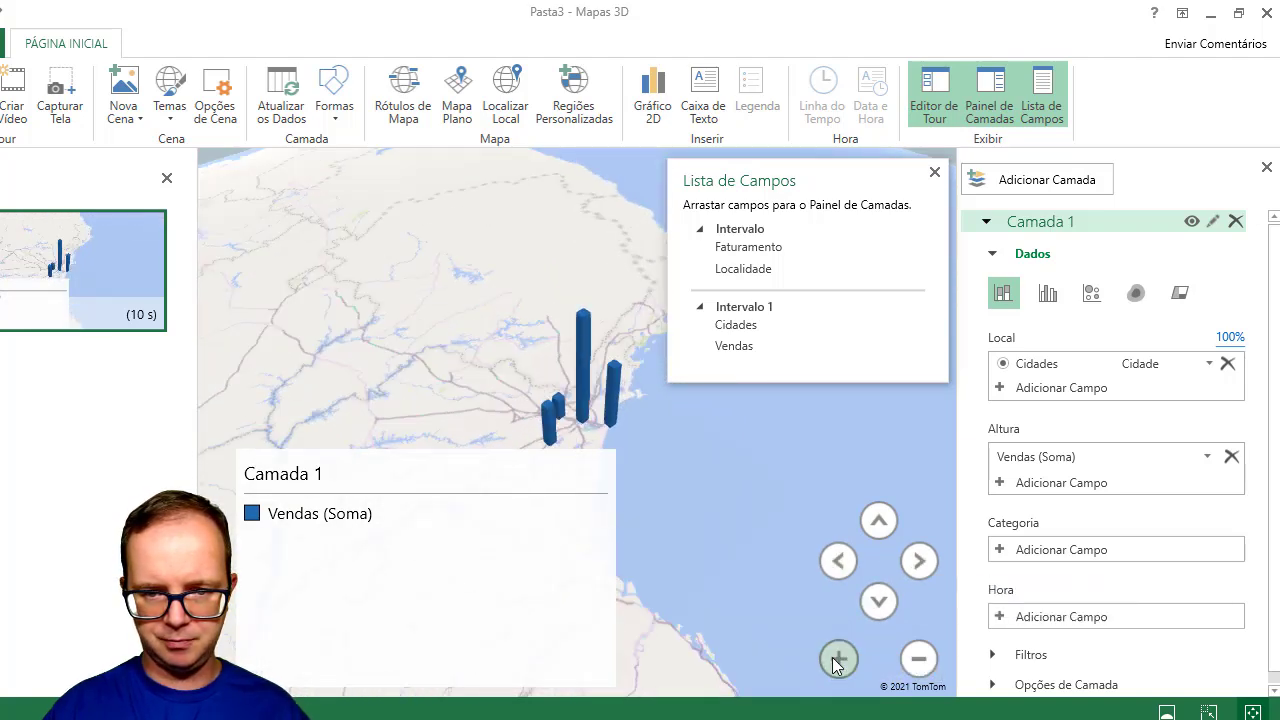
Move the Camada 1 legend to the map's top-left, clear of the columns.
{"action": "left_click_drag", "start_coordinate": [451, 478], "coordinate": [405, 193]}
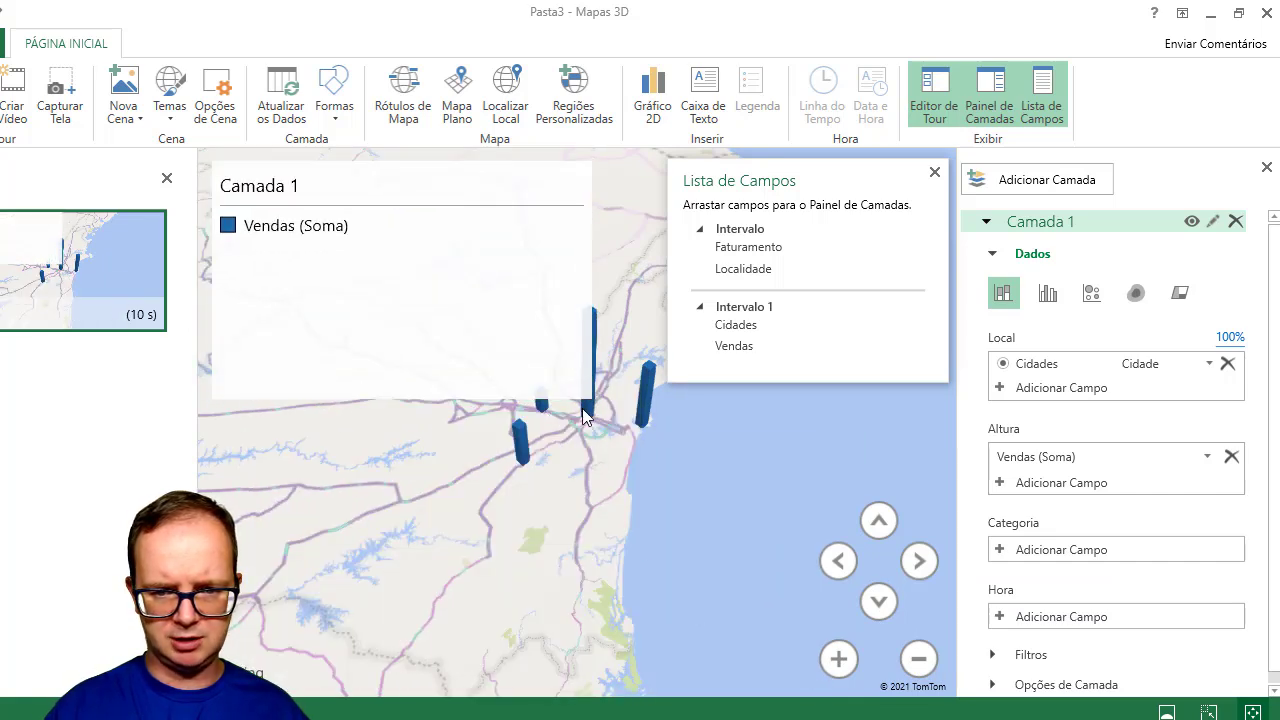
{"action": "left_click_drag", "start_coordinate": [591, 400], "coordinate": [564, 245]}
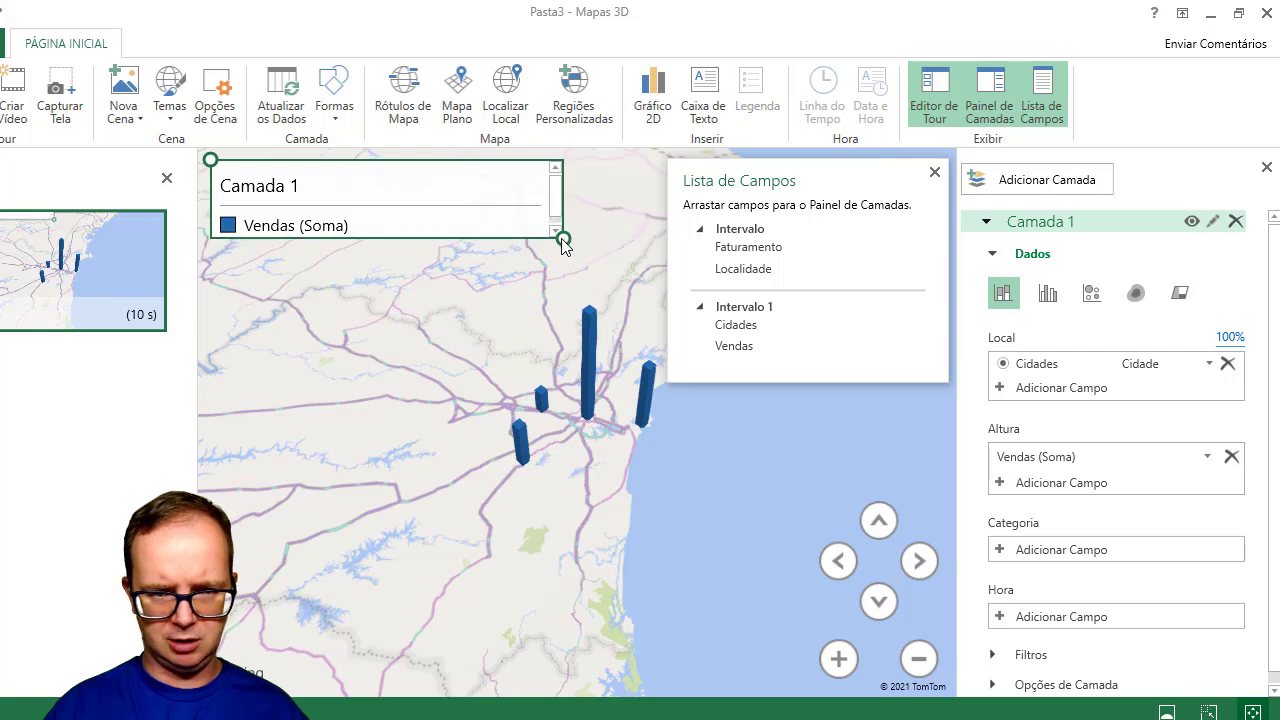
{"action": "left_click", "coordinate": [330, 357]}
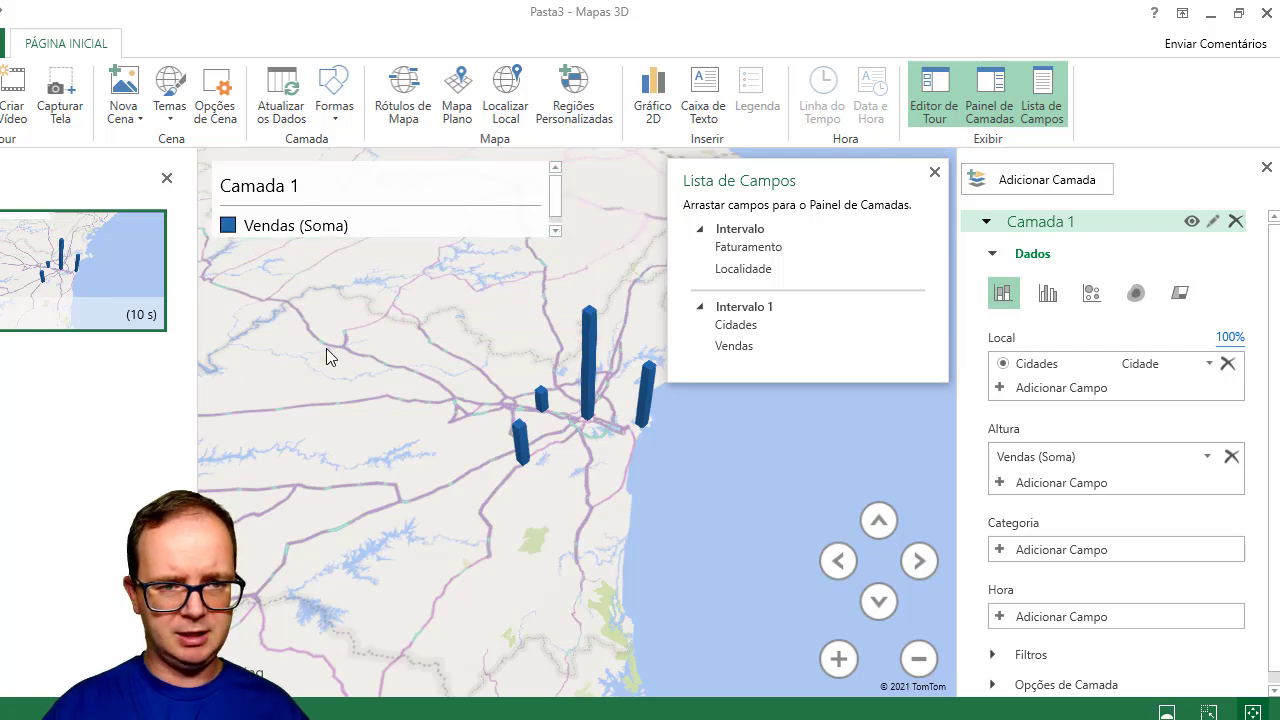
Try the grey and maroon map themes, then apply the beige theme with teal columns.
{"action": "left_click", "coordinate": [170, 105]}
{"action": "left_click", "coordinate": [291, 221]}
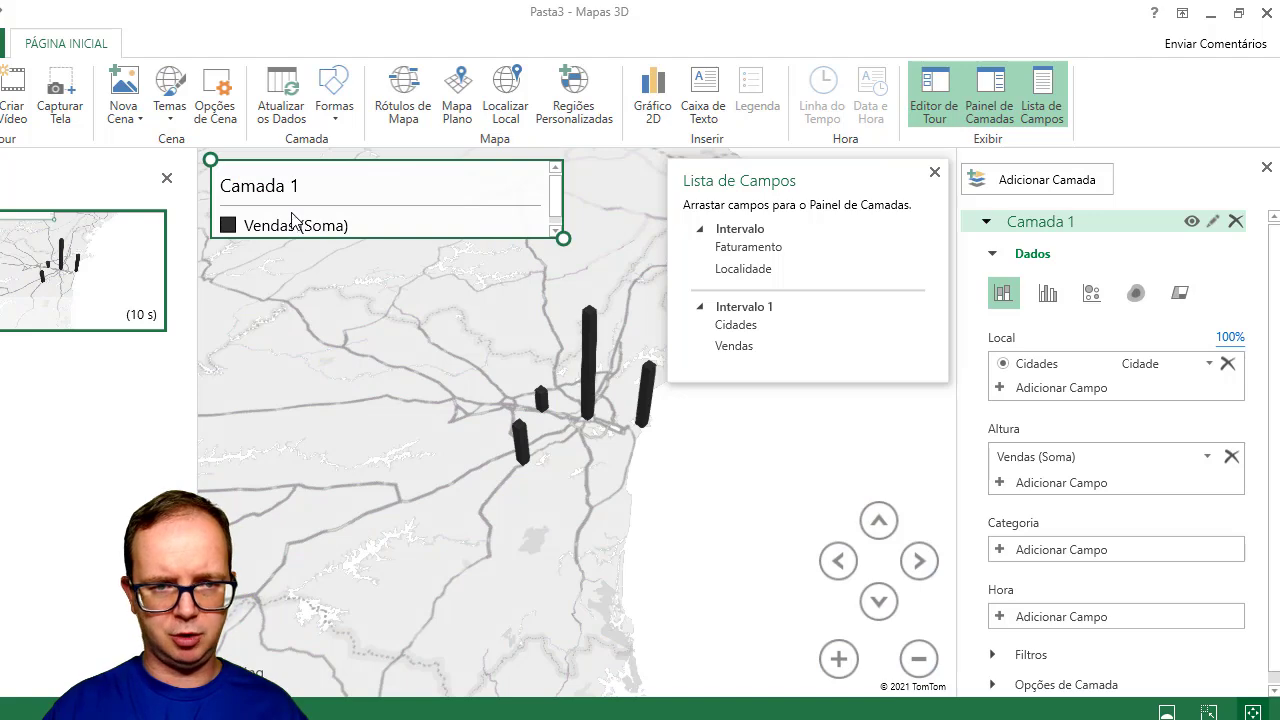
{"action": "left_click", "coordinate": [170, 95]}
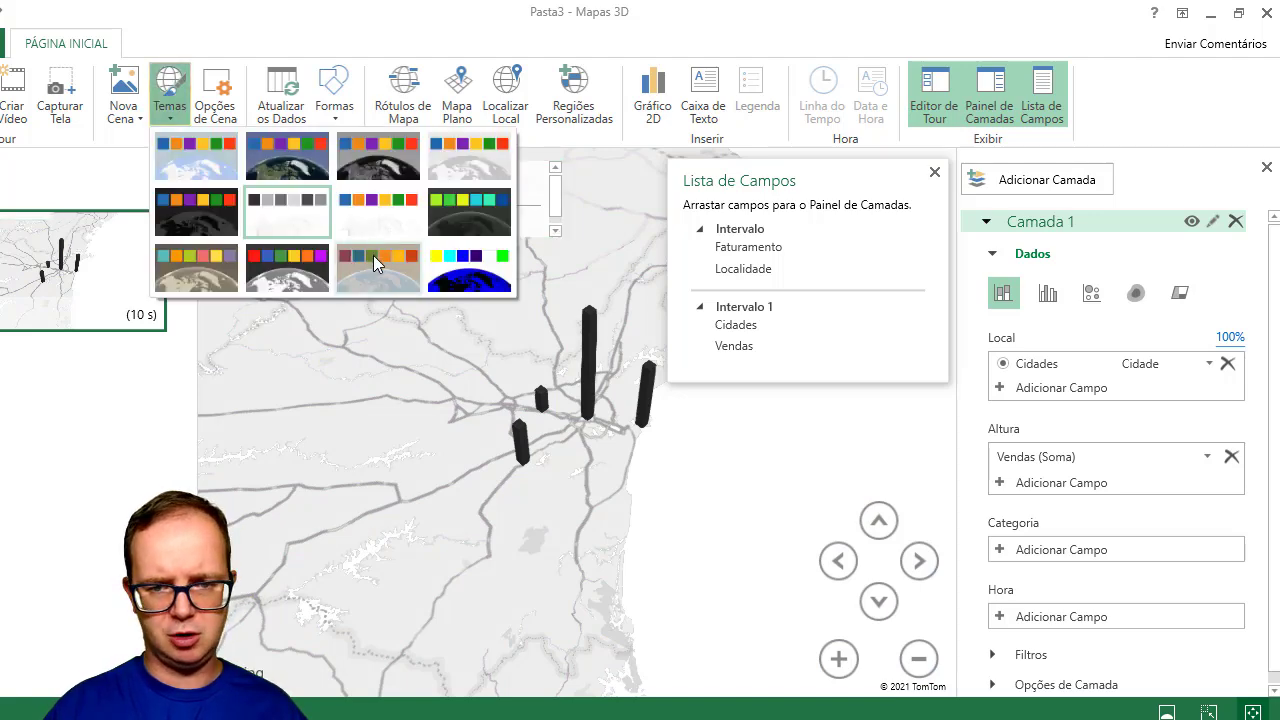
{"action": "left_click", "coordinate": [373, 253]}
{"action": "left_click", "coordinate": [165, 100]}
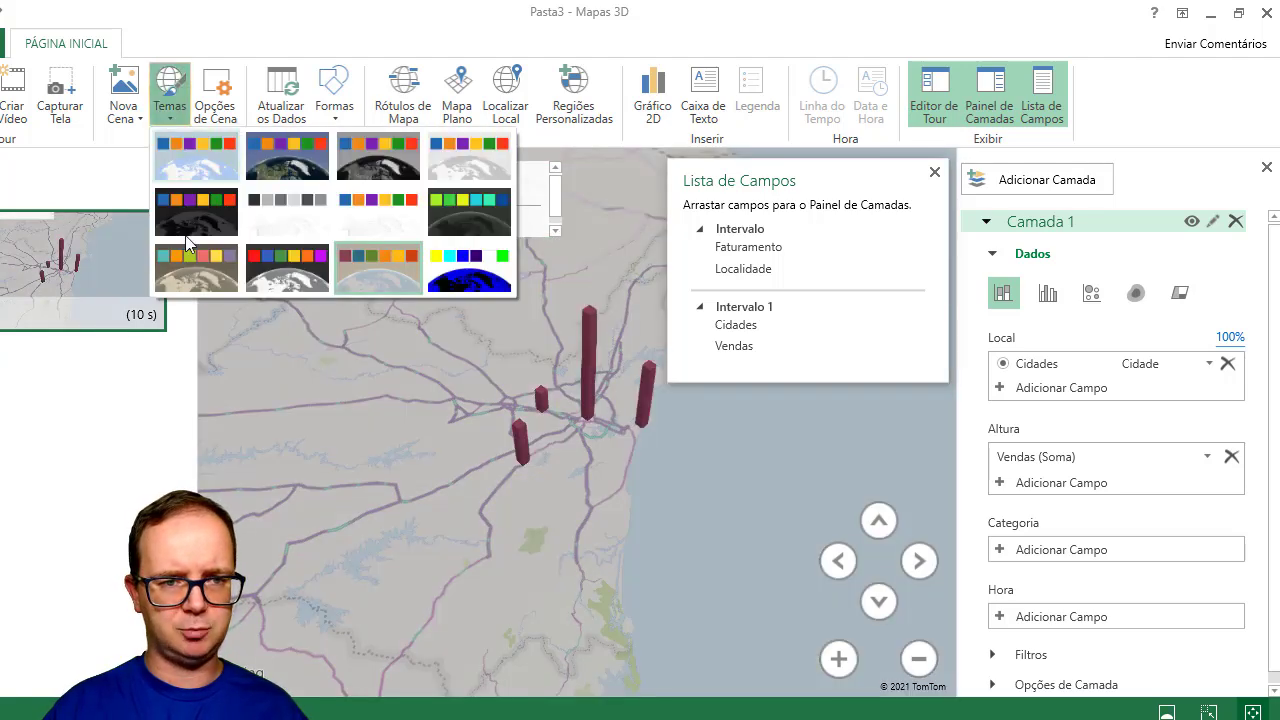
{"action": "left_click", "coordinate": [199, 284]}
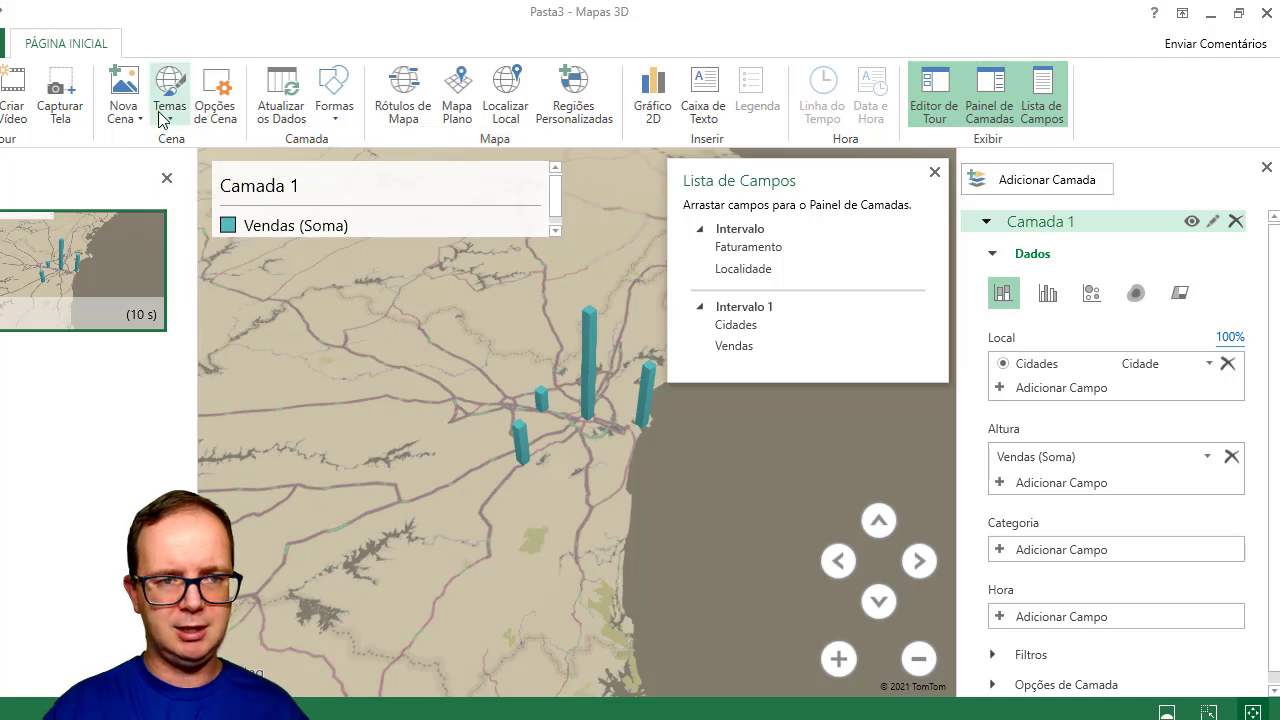
Add a Mapa-múndi scene and a Novo Mapa Personalizado scene, then reselect scene one.
{"action": "left_click", "coordinate": [123, 100]}
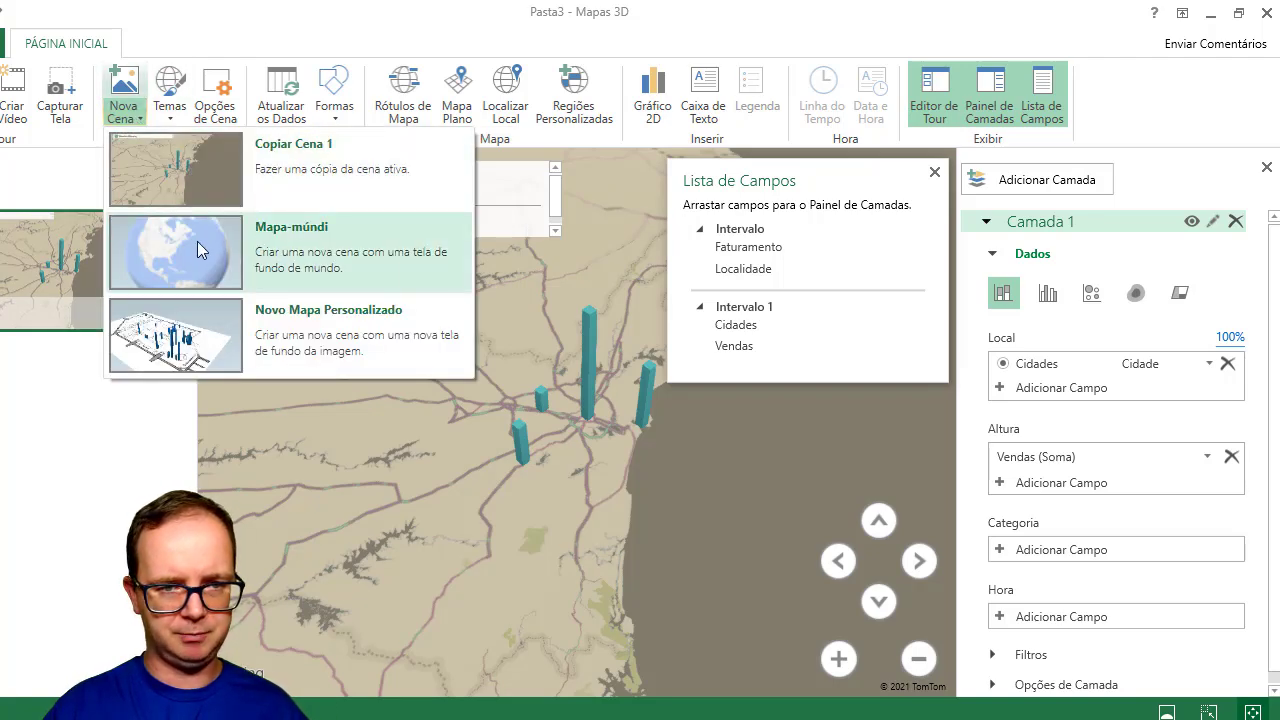
{"action": "left_click", "coordinate": [197, 241]}
{"action": "left_click", "coordinate": [130, 111]}
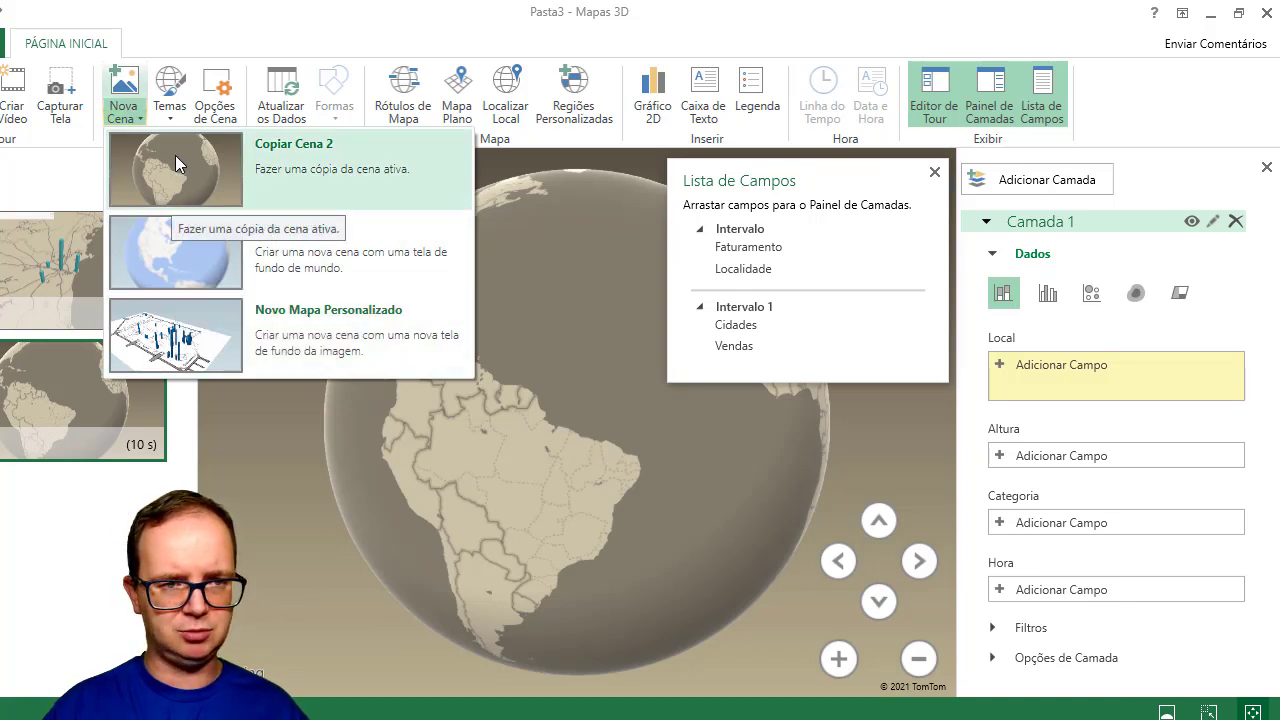
{"action": "left_click", "coordinate": [168, 335]}
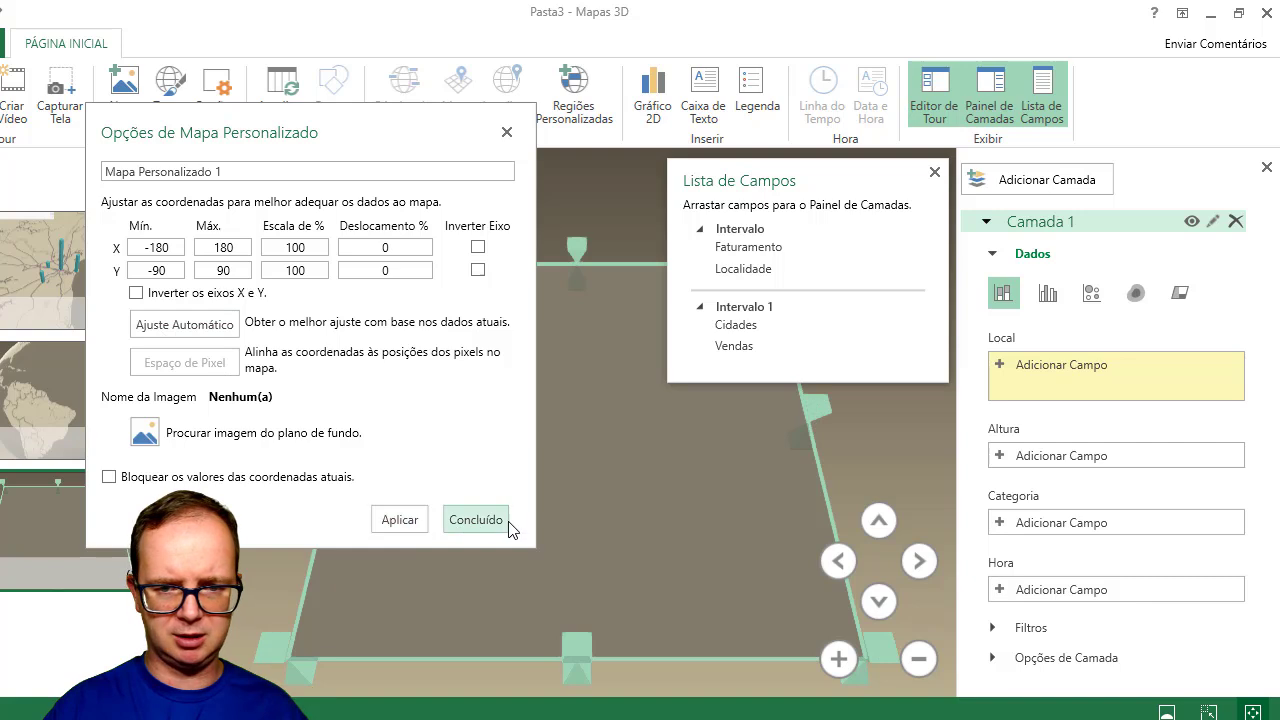
{"action": "left_click", "coordinate": [475, 519]}
{"action": "left_click", "coordinate": [64, 280]}
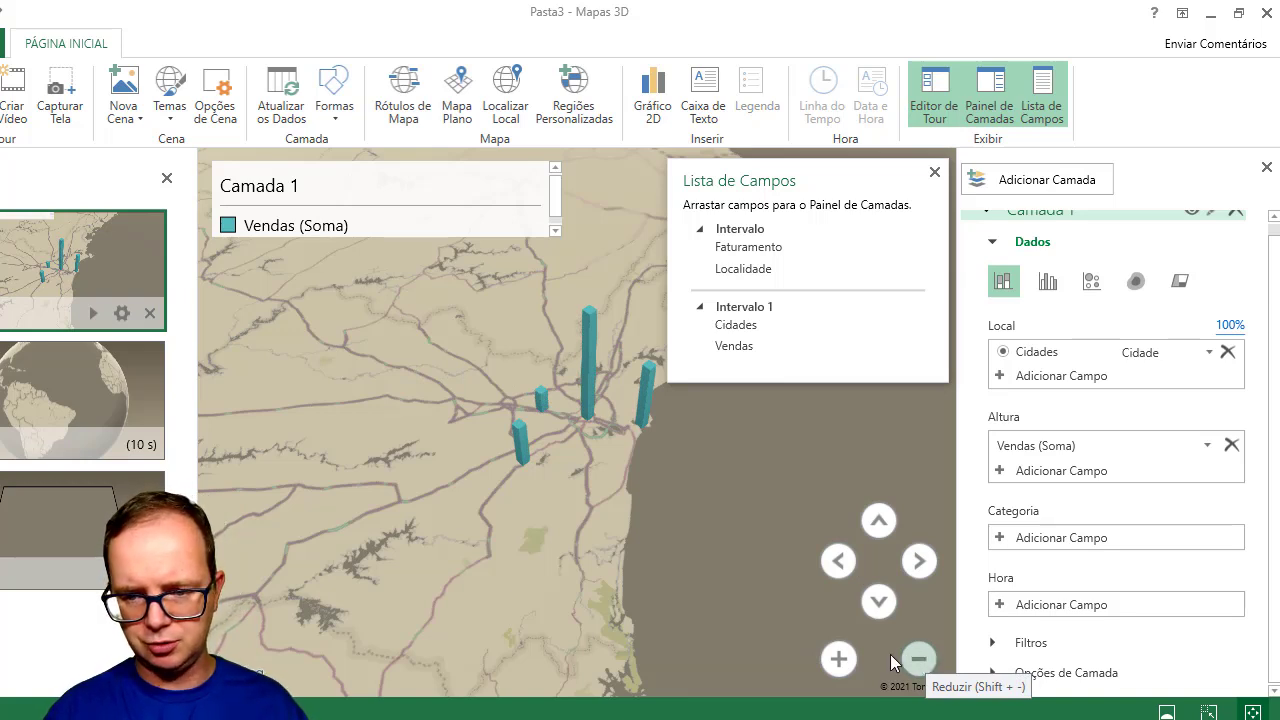
Zoom in, rotate and tilt closer to the city columns, moving the field list aside.
{"action": "left_click", "coordinate": [839, 659]}
{"action": "left_click", "coordinate": [839, 659]}
{"action": "left_click", "coordinate": [839, 659]}
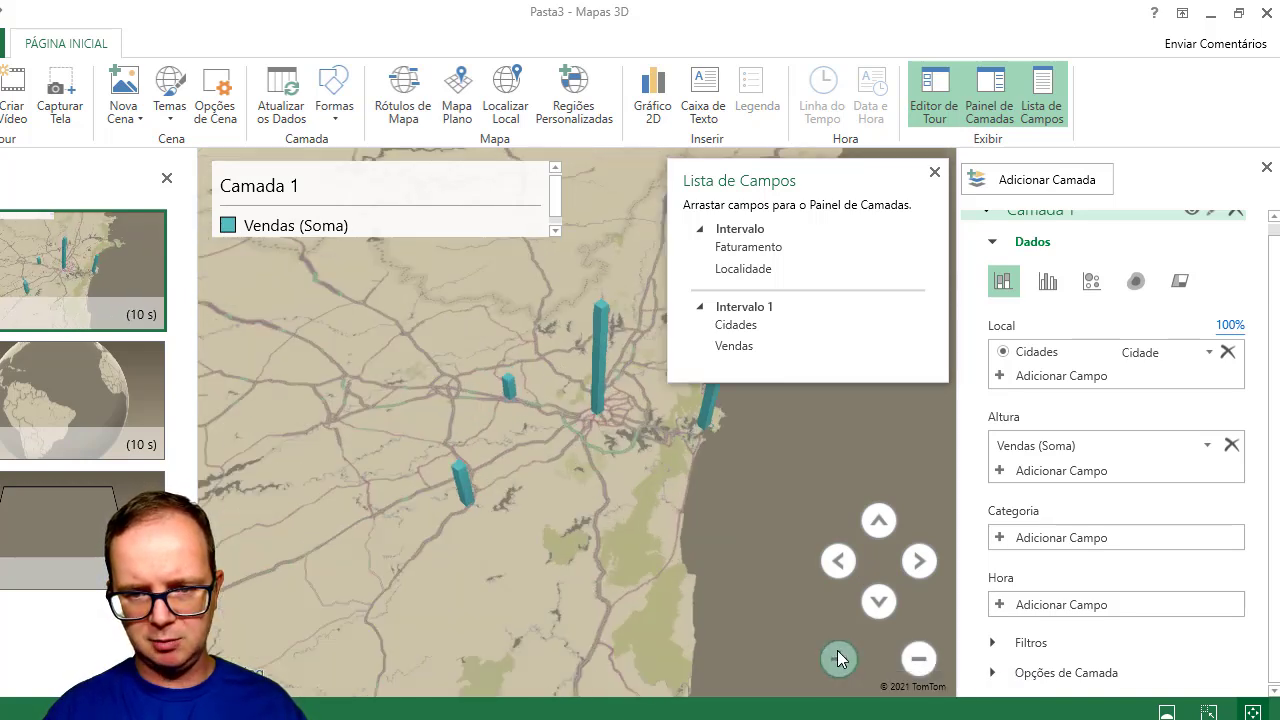
{"action": "left_click", "coordinate": [924, 559]}
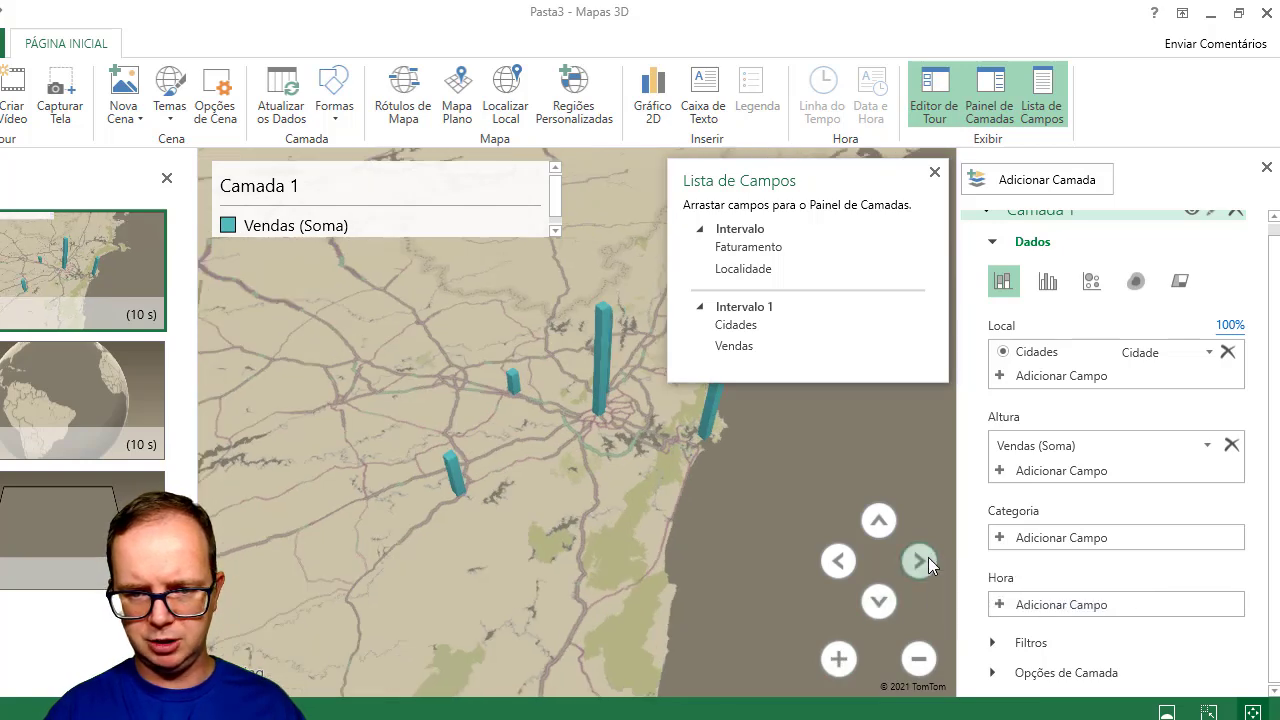
{"action": "left_click", "coordinate": [879, 601]}
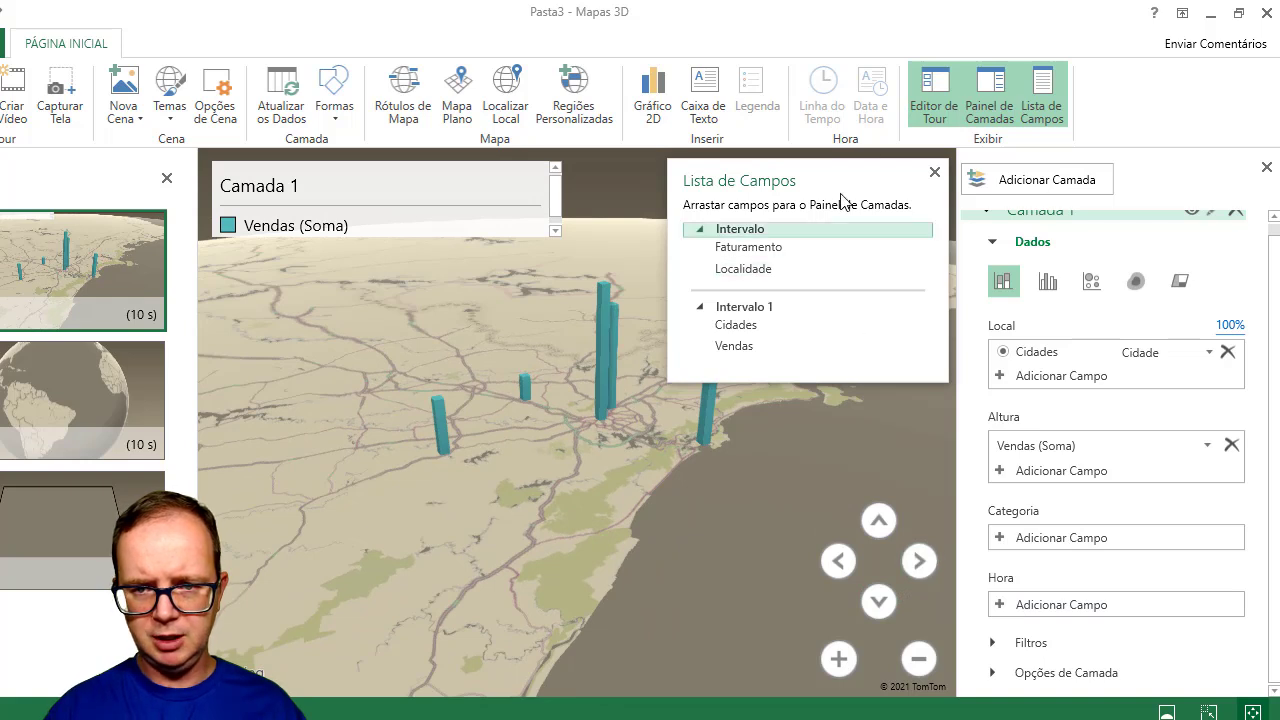
{"action": "left_click_drag", "start_coordinate": [839, 176], "coordinate": [955, 176]}
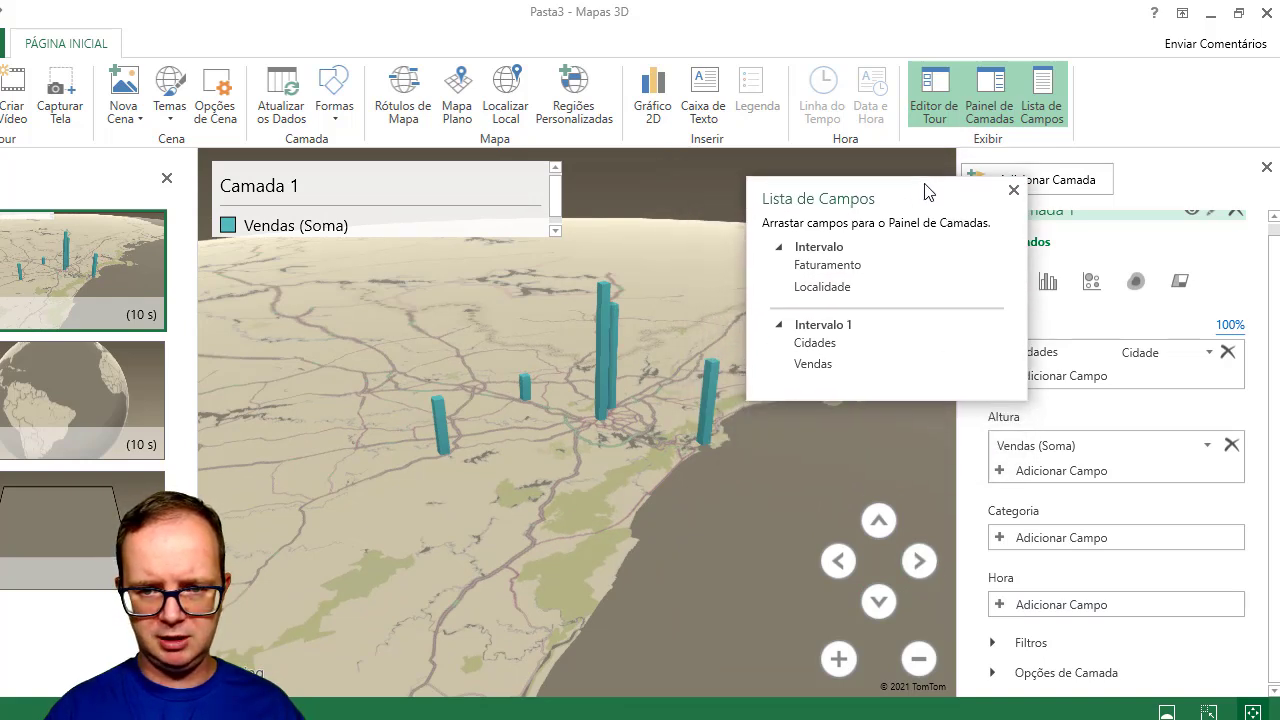
{"action": "left_click", "coordinate": [918, 561]}
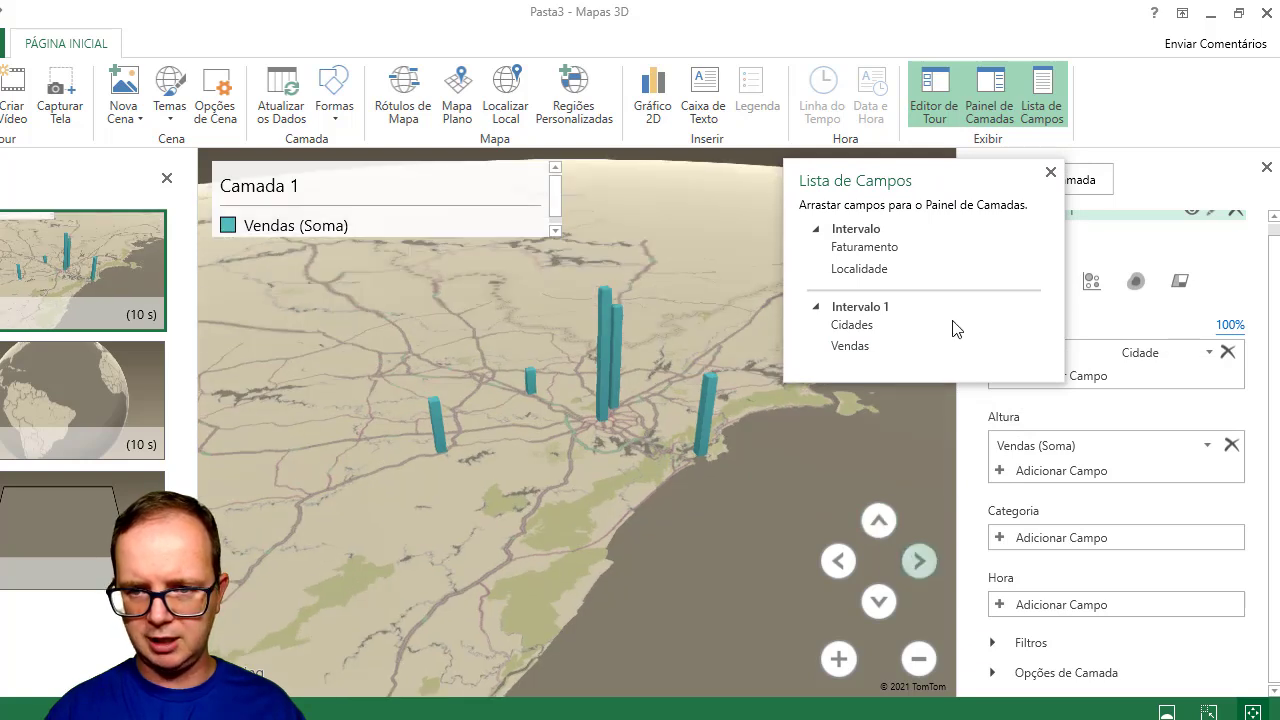
{"action": "left_click", "coordinate": [841, 658]}
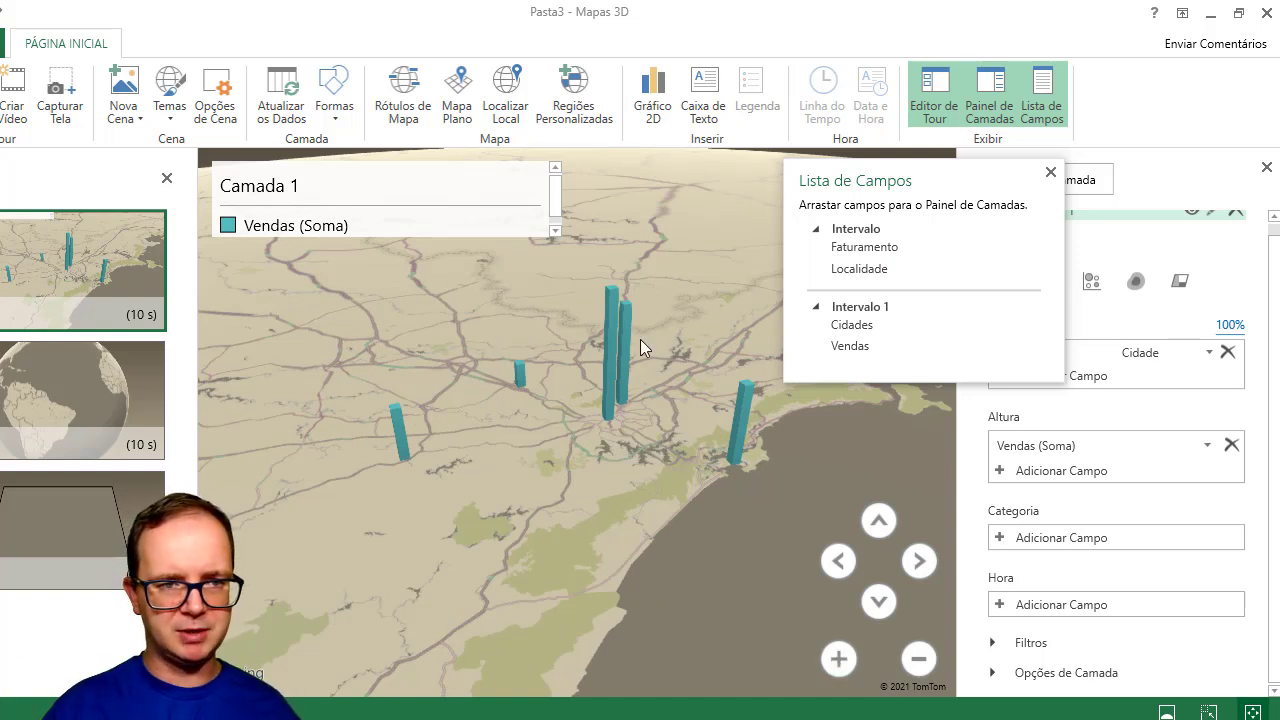
Capture the framed map view as a picture and close 3D Maps.
{"action": "left_click", "coordinate": [396, 205]}
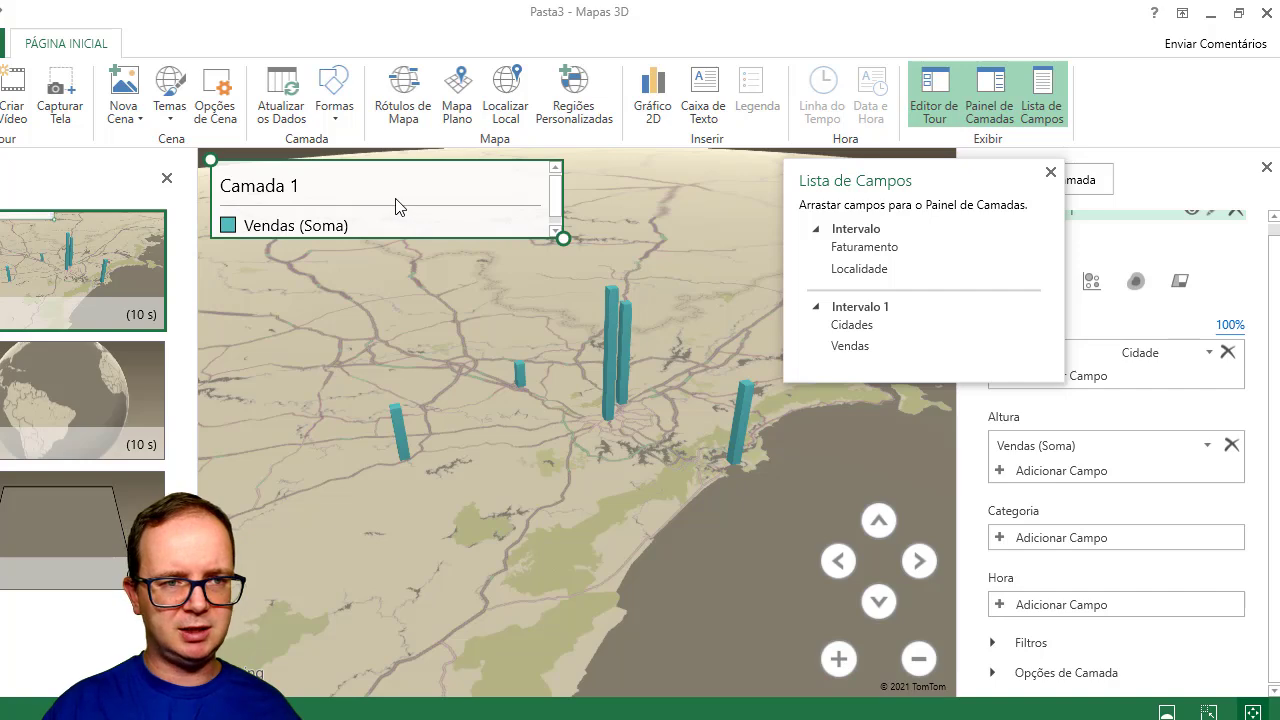
{"action": "left_click", "coordinate": [62, 95]}
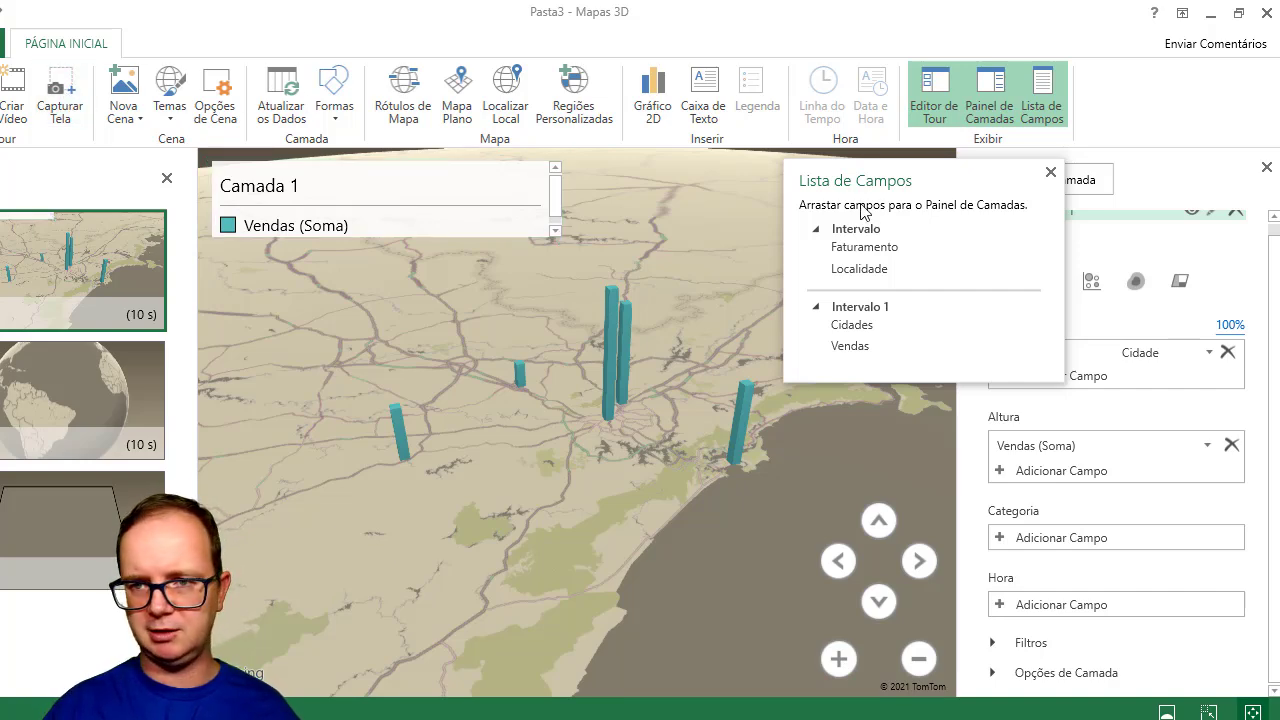
{"action": "left_click", "coordinate": [1267, 14]}
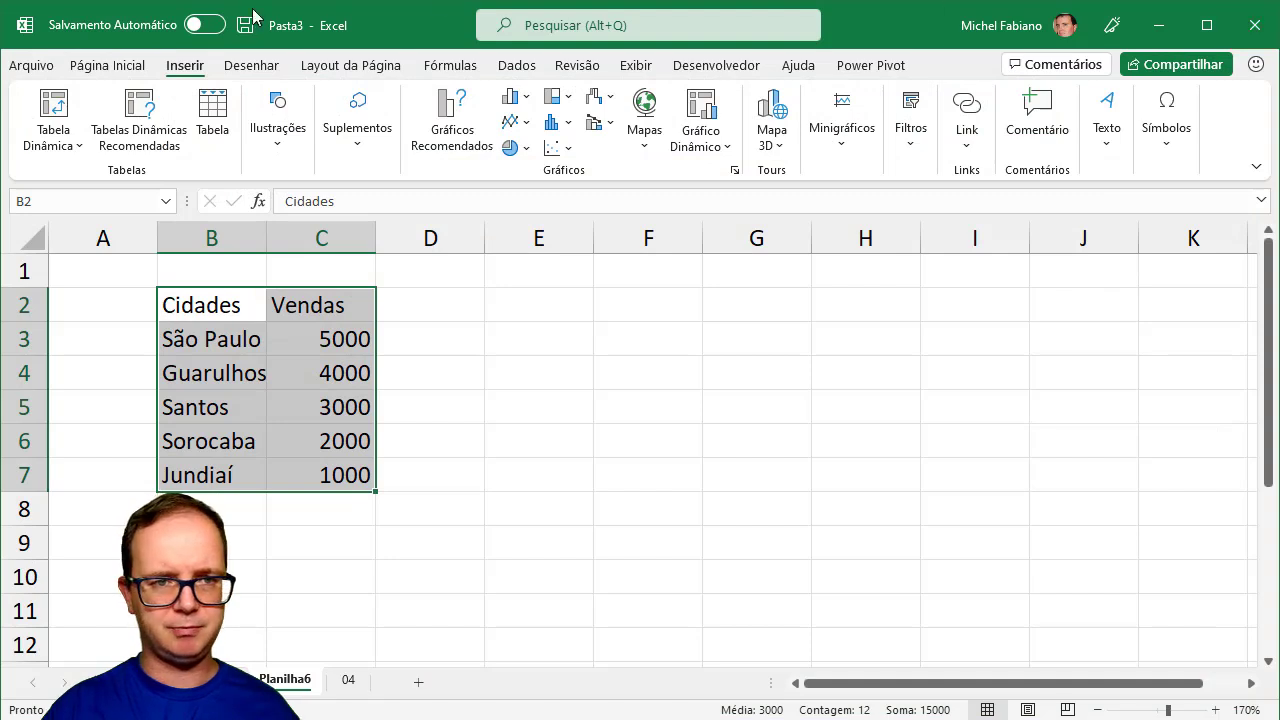
Paste the captured map and fit it over D2:H11 beside the table, then go to sheet 04.
{"action": "left_click", "coordinate": [110, 66]}
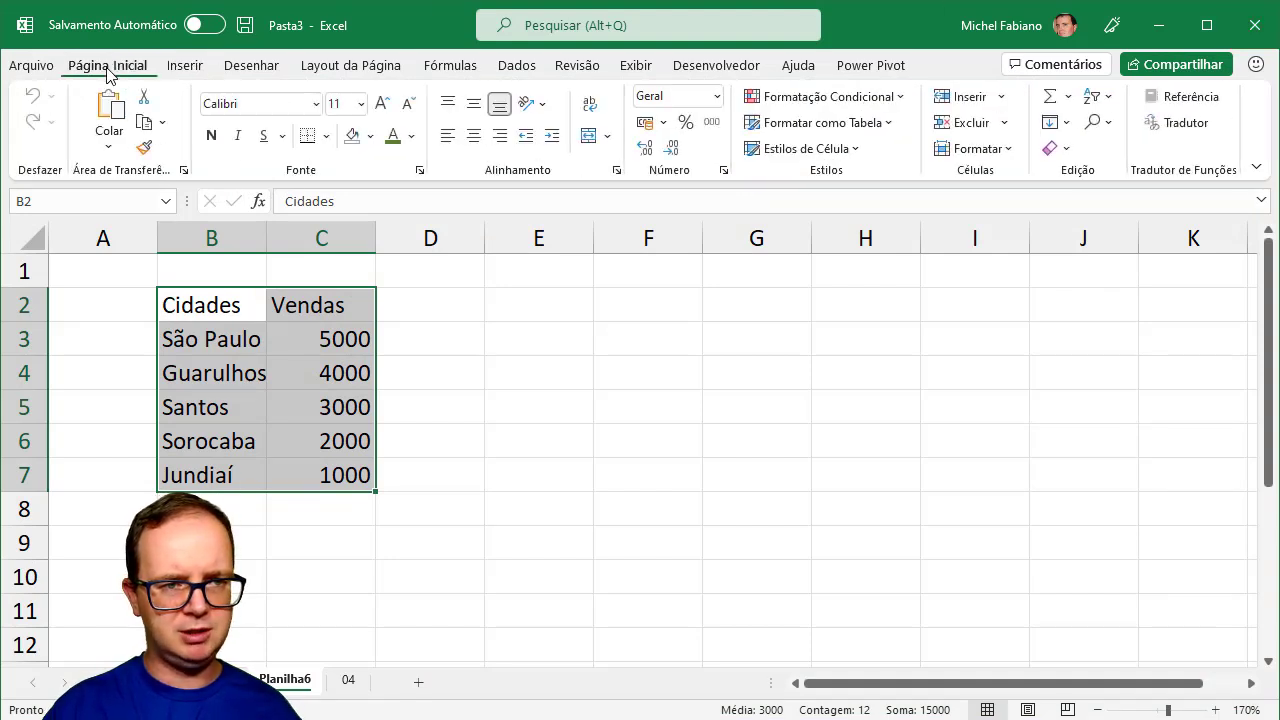
{"action": "left_click", "coordinate": [107, 108]}
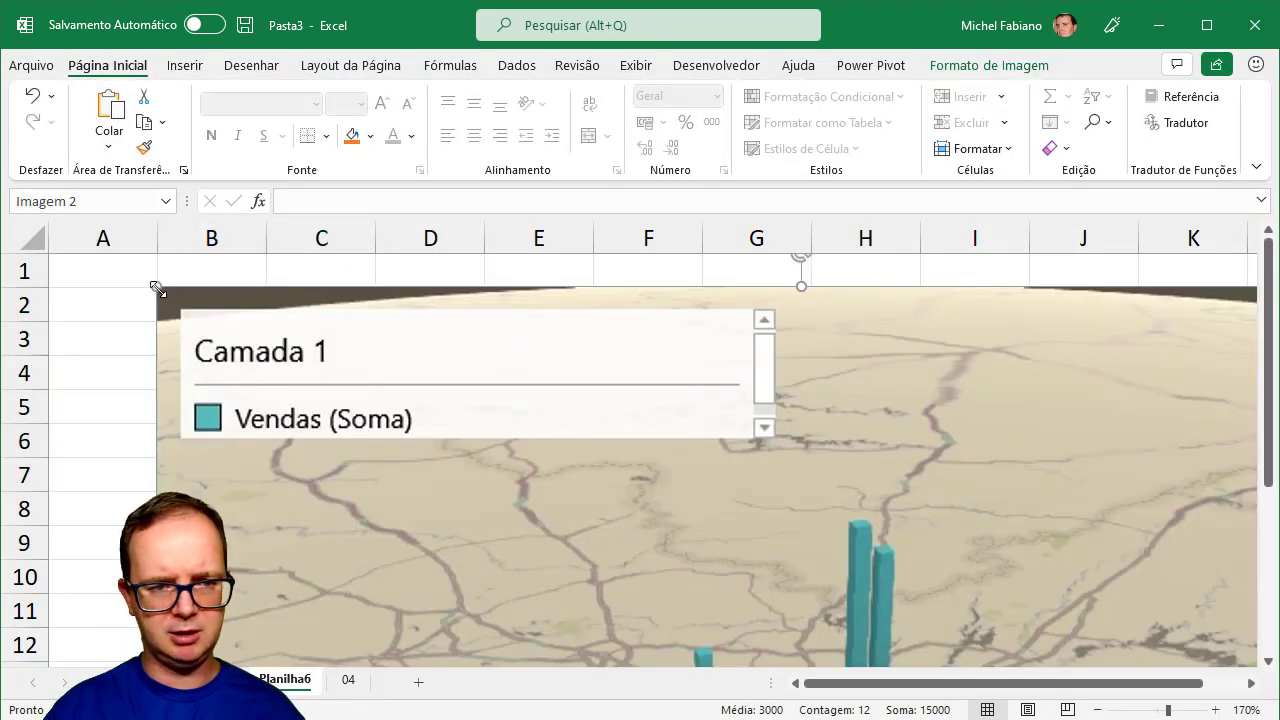
{"action": "mouse_move", "coordinate": [157, 289]}
{"action": "left_mouse_down"}
{"action": "mouse_move", "coordinate": [714, 451]}
{"action": "mouse_move", "coordinate": [777, 517]}
{"action": "mouse_move", "coordinate": [746, 291]}
{"action": "mouse_move", "coordinate": [605, 290]}
{"action": "left_mouse_up"}
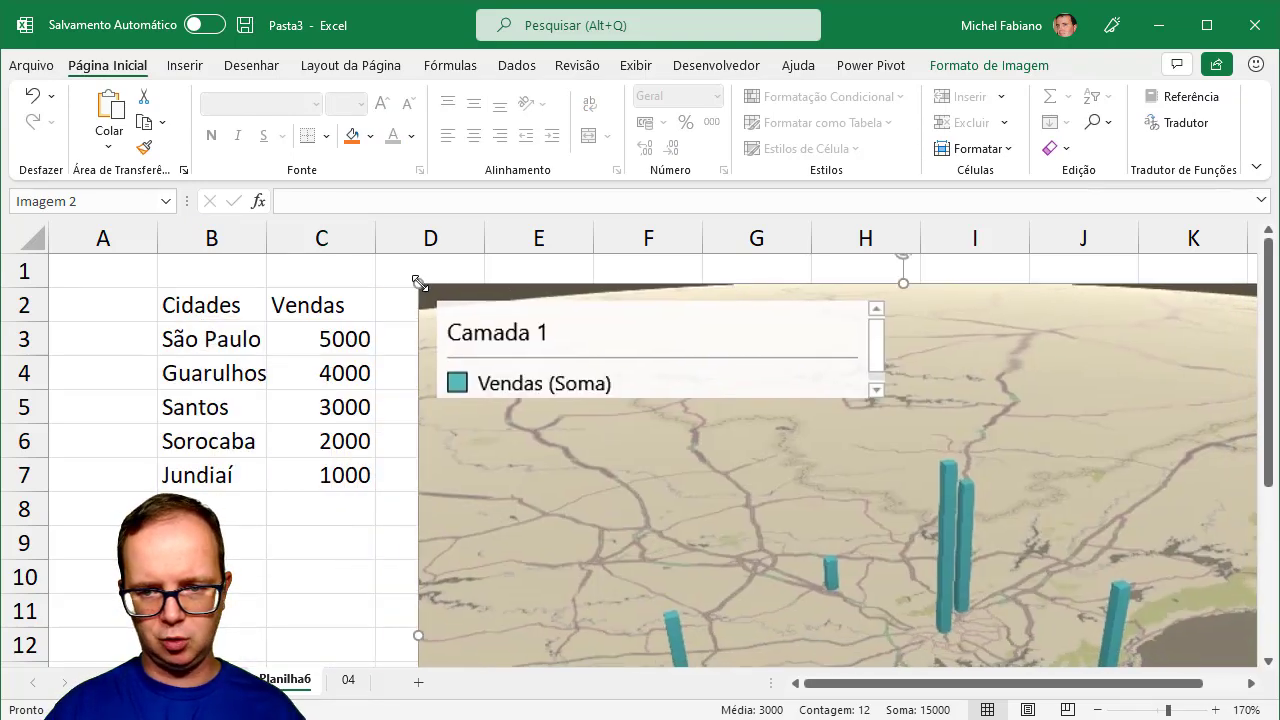
{"action": "left_click_drag", "start_coordinate": [419, 283], "coordinate": [777, 543]}
{"action": "mouse_move", "coordinate": [1071, 534]}
{"action": "left_mouse_down"}
{"action": "mouse_move", "coordinate": [819, 302]}
{"action": "mouse_move", "coordinate": [797, 311]}
{"action": "left_mouse_up"}
{"action": "left_click_drag", "start_coordinate": [1068, 272], "coordinate": [899, 396]}
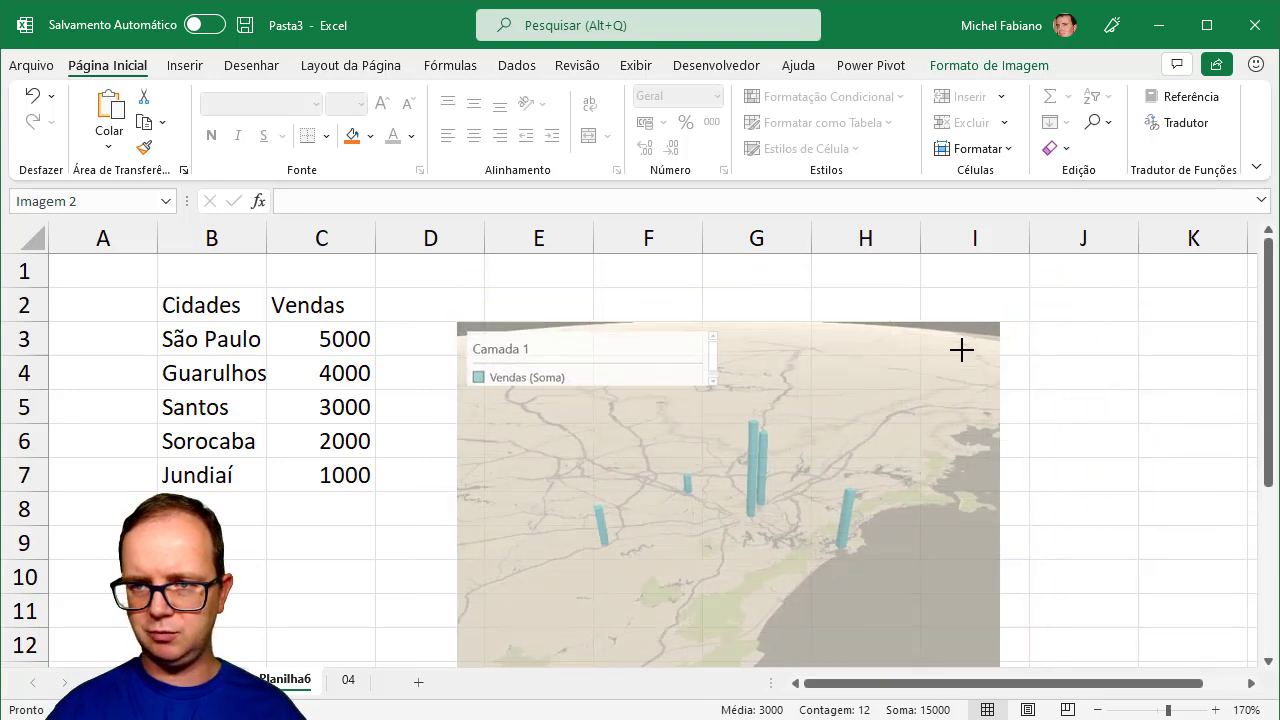
{"action": "left_click_drag", "start_coordinate": [837, 447], "coordinate": [809, 342]}
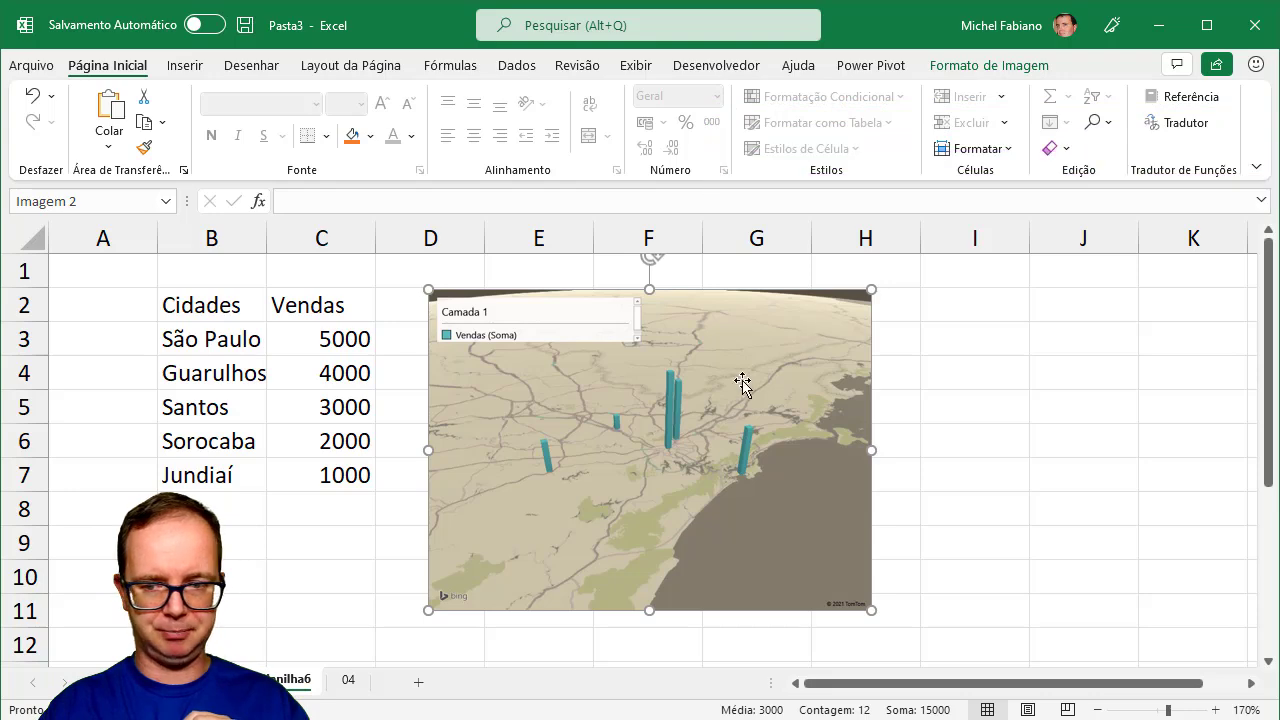
{"action": "left_click", "coordinate": [352, 679]}
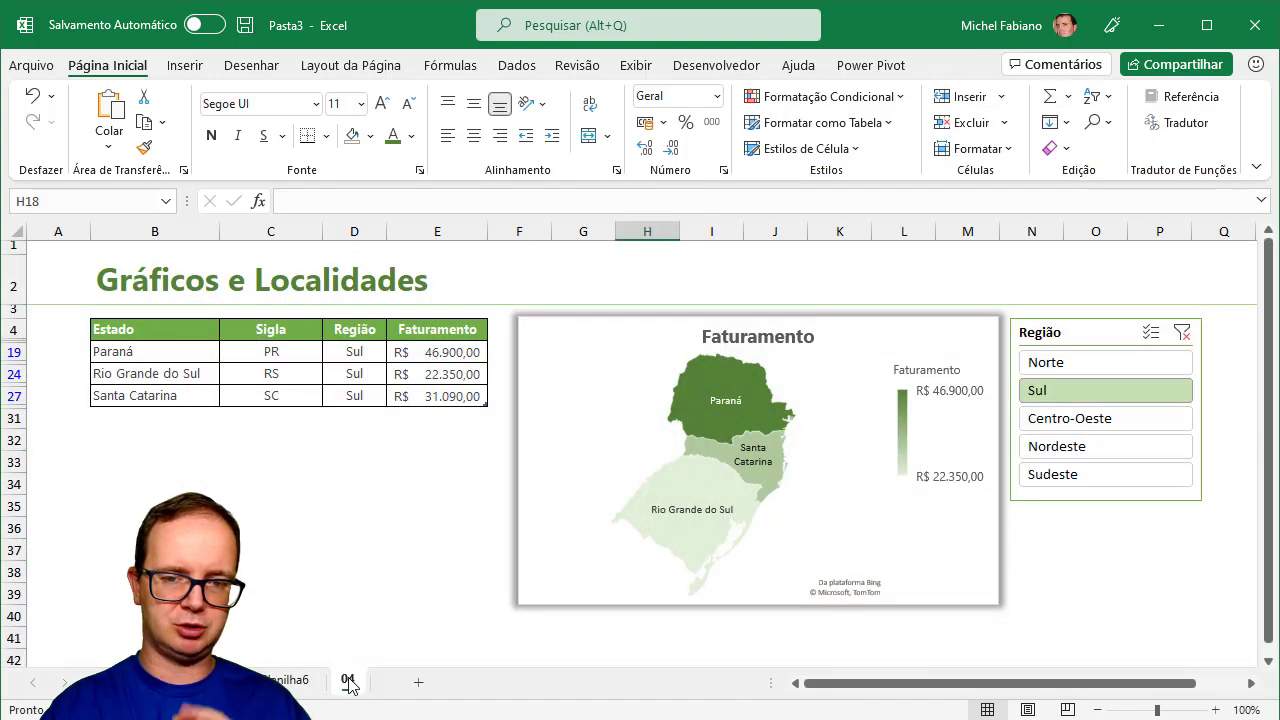
Step through Norte, Centro-Oeste, Nordeste and Sudeste in the Região slicer, then clear the filter.
{"action": "left_click", "coordinate": [1052, 366]}
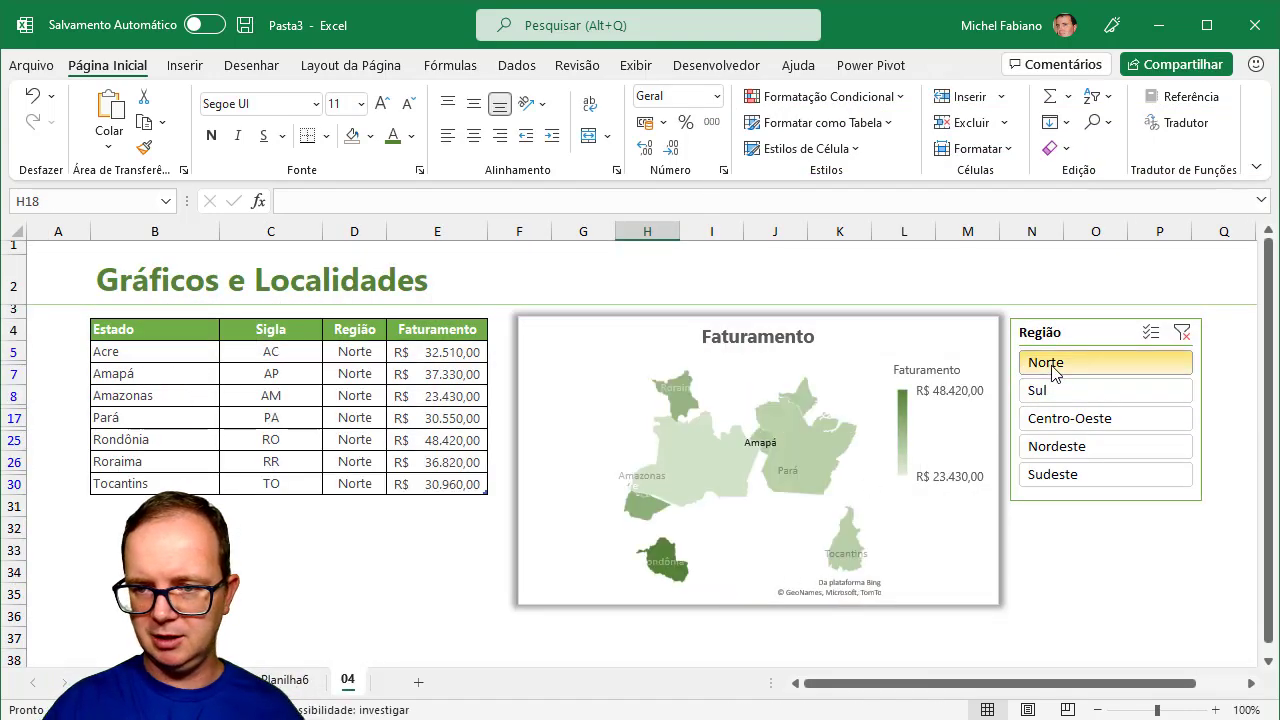
{"action": "left_click", "coordinate": [1068, 428]}
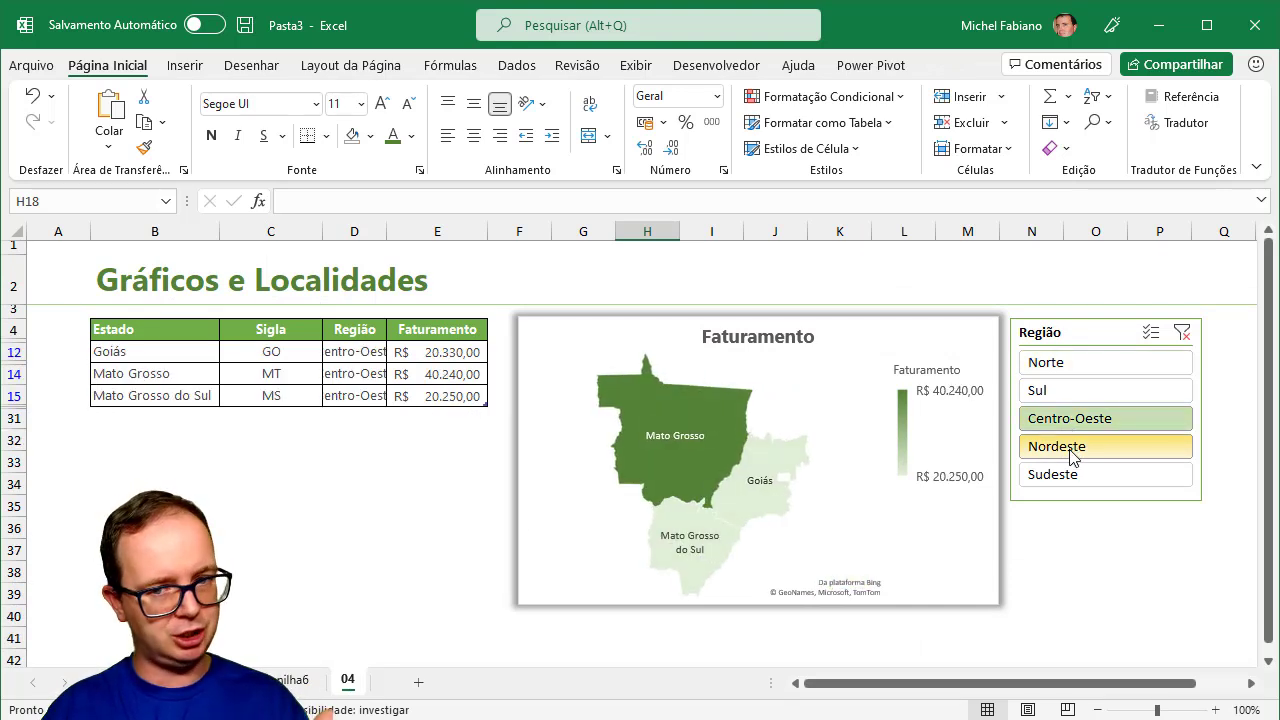
{"action": "left_click", "coordinate": [1071, 452]}
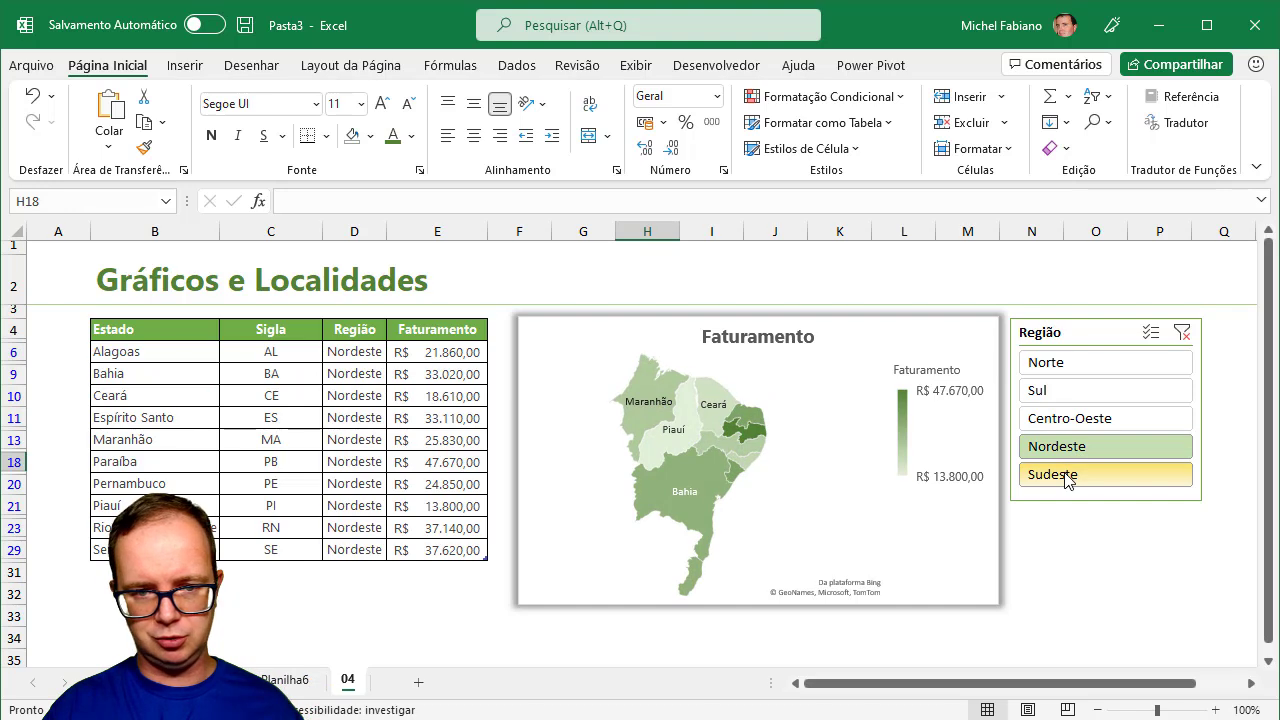
{"action": "left_click", "coordinate": [1068, 476]}
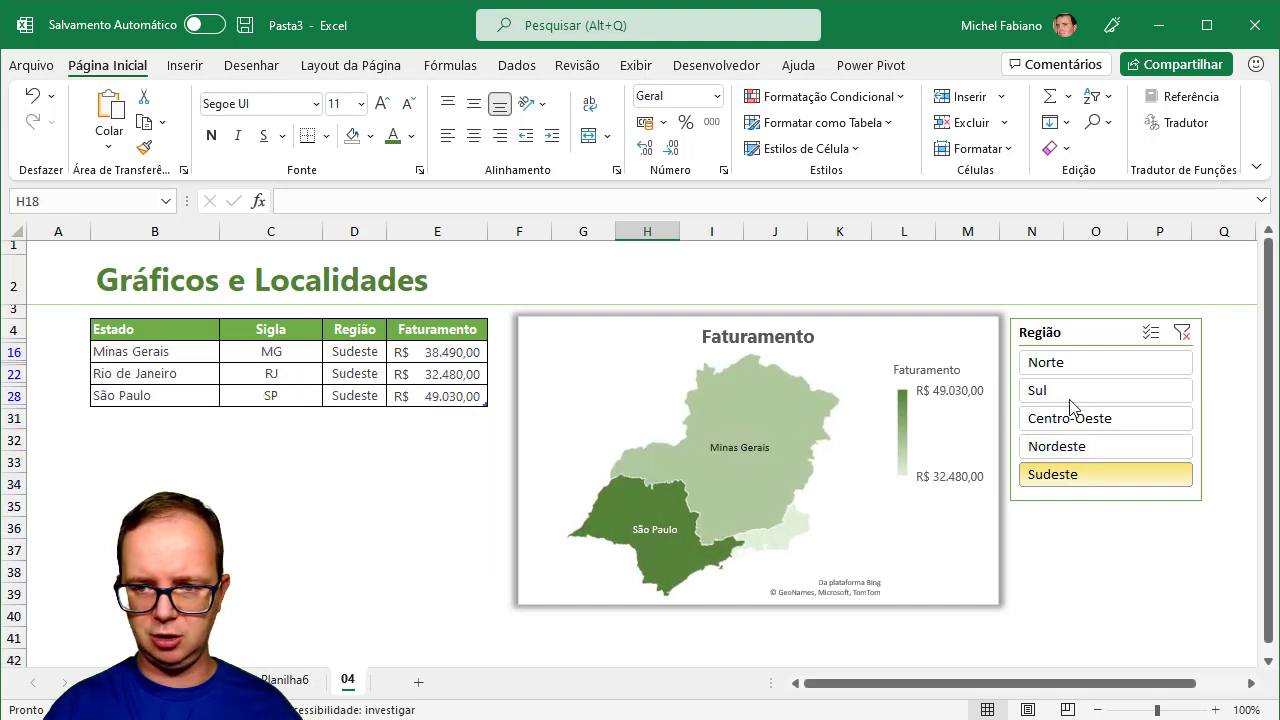
{"action": "left_click", "coordinate": [1181, 333]}
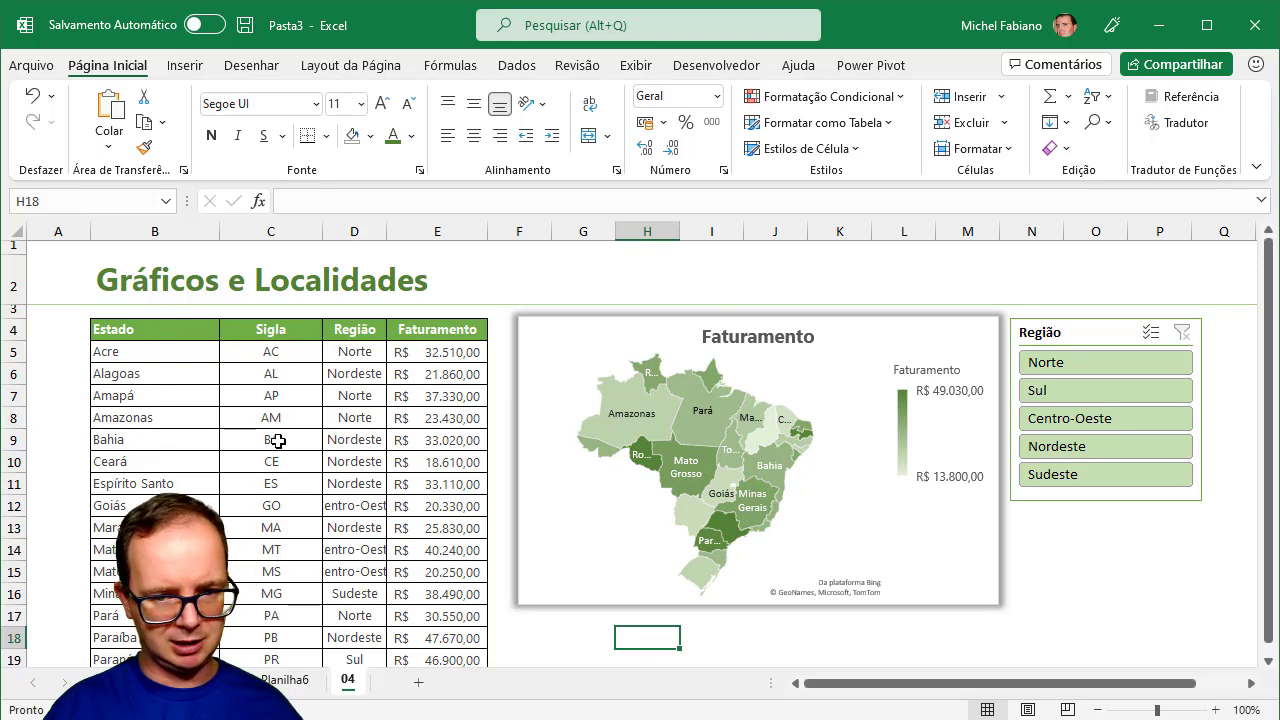
Select the whole state revenue table, turn on its header filter buttons, and copy it.
{"action": "left_click", "coordinate": [352, 331]}
{"action": "key", "text": "ctrl+a"}
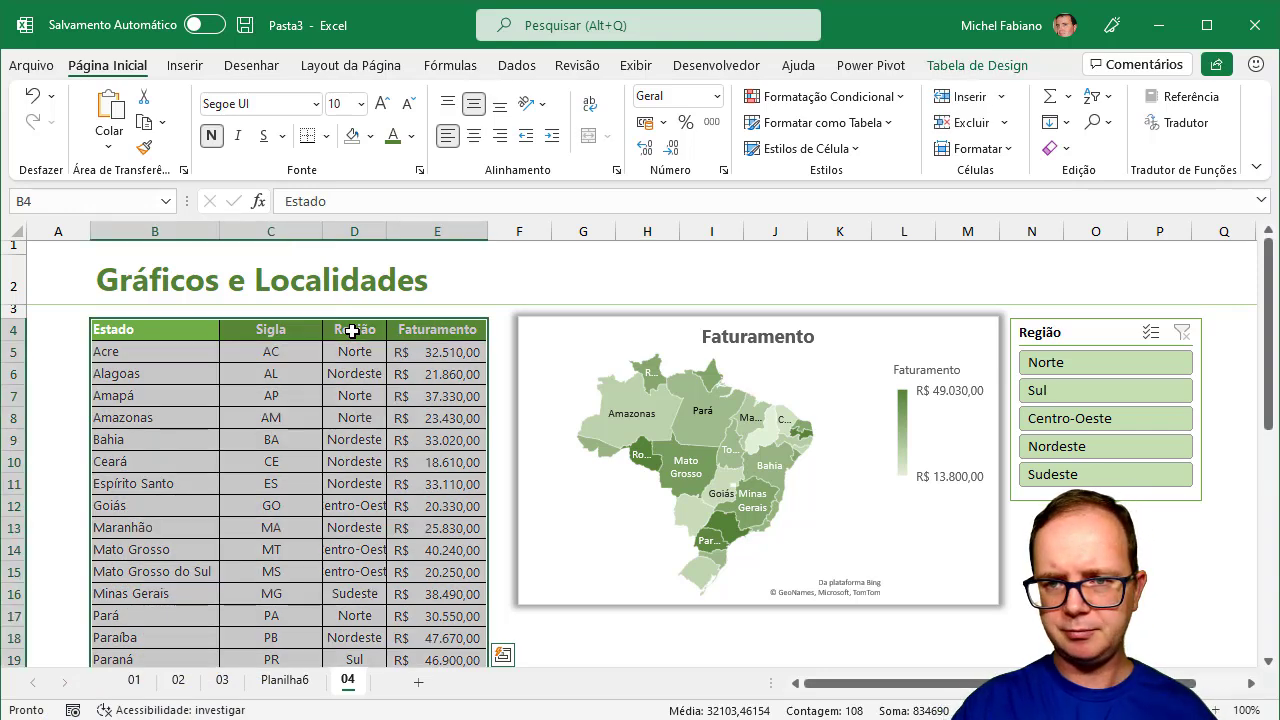
{"action": "left_click", "coordinate": [960, 66]}
{"action": "left_click", "coordinate": [975, 98]}
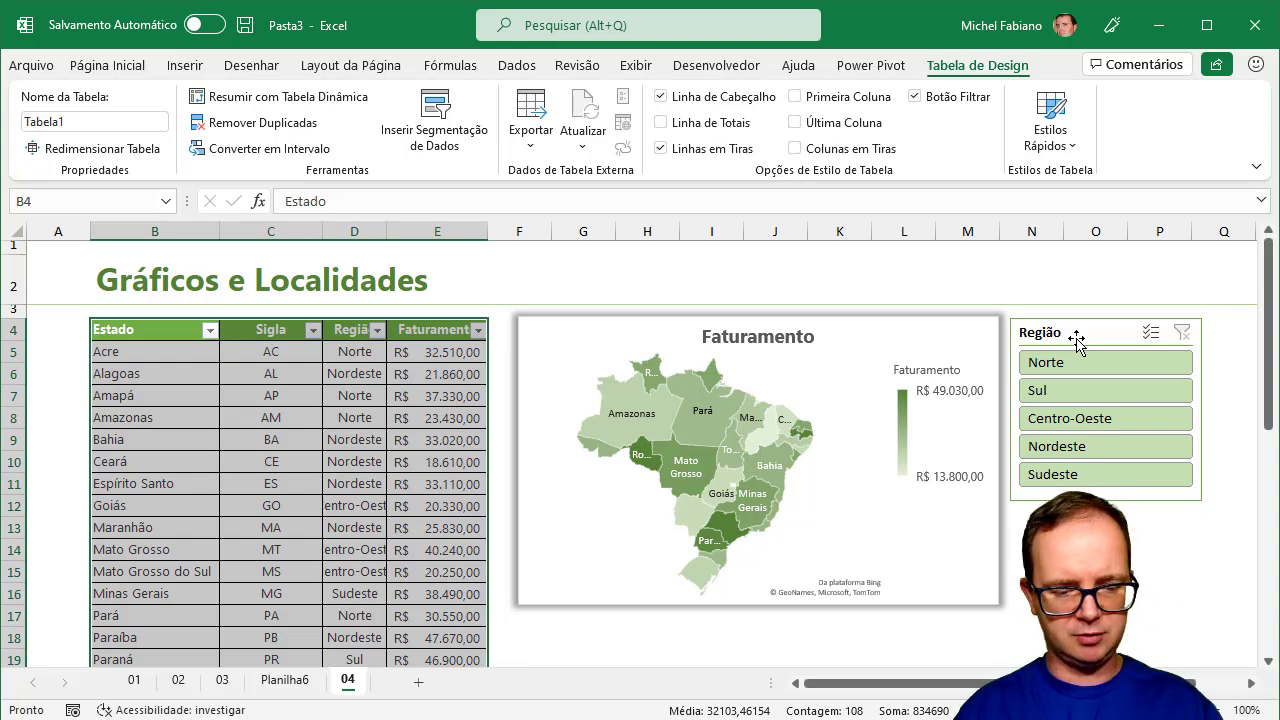
{"action": "key", "text": "ctrl+c"}
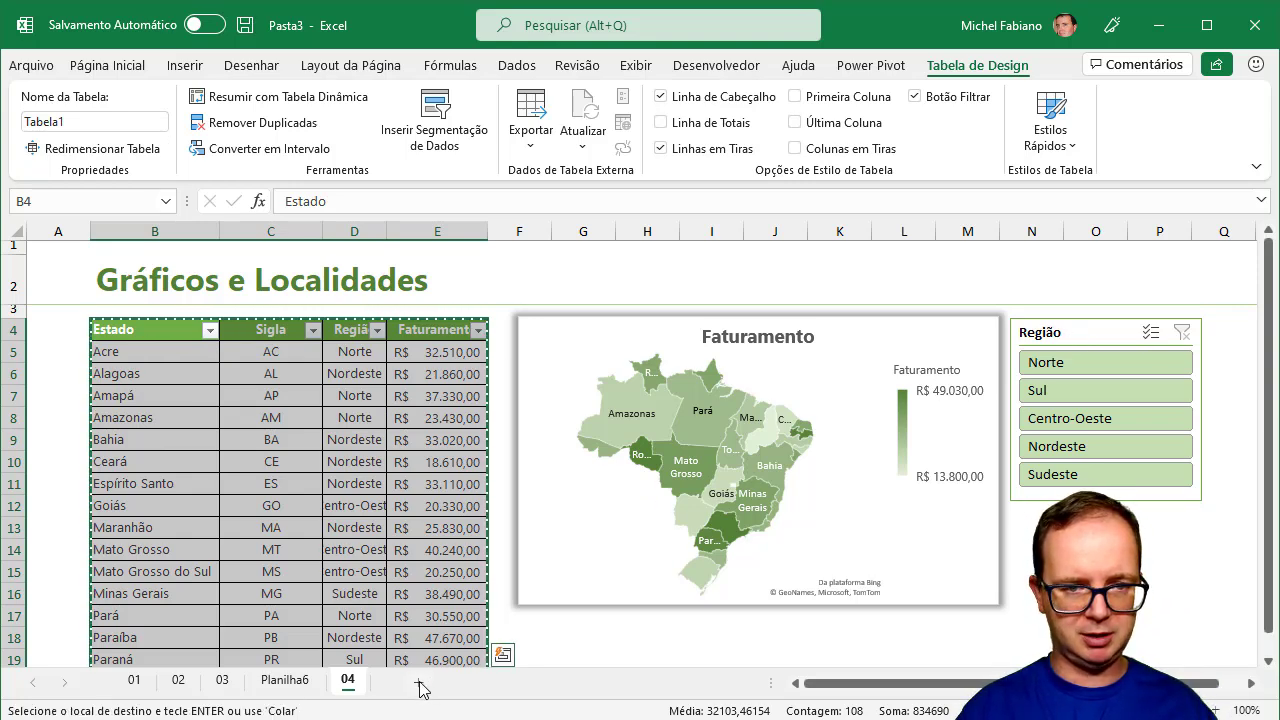
Paste the table as values at B2 of new sheet Planilha7 and apply a green table style.
{"action": "left_click", "coordinate": [419, 682]}
{"action": "left_click", "coordinate": [139, 278]}
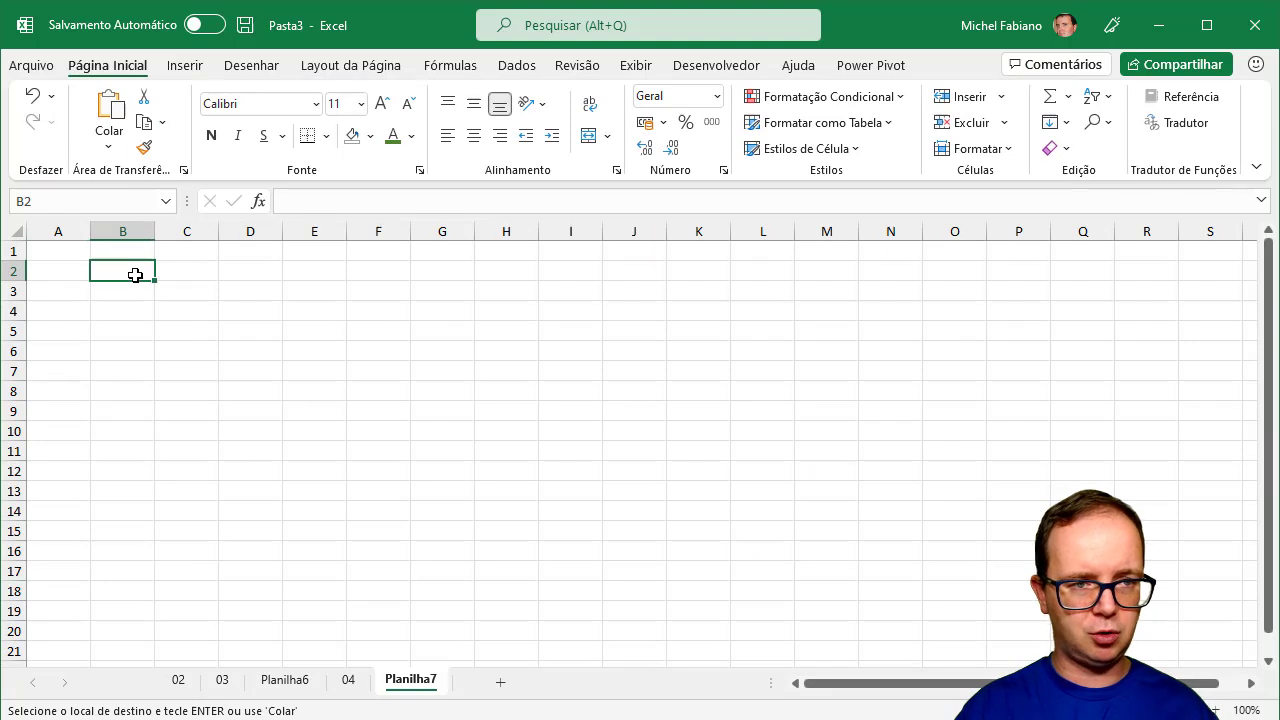
{"action": "left_click", "coordinate": [108, 148]}
{"action": "left_click", "coordinate": [106, 267]}
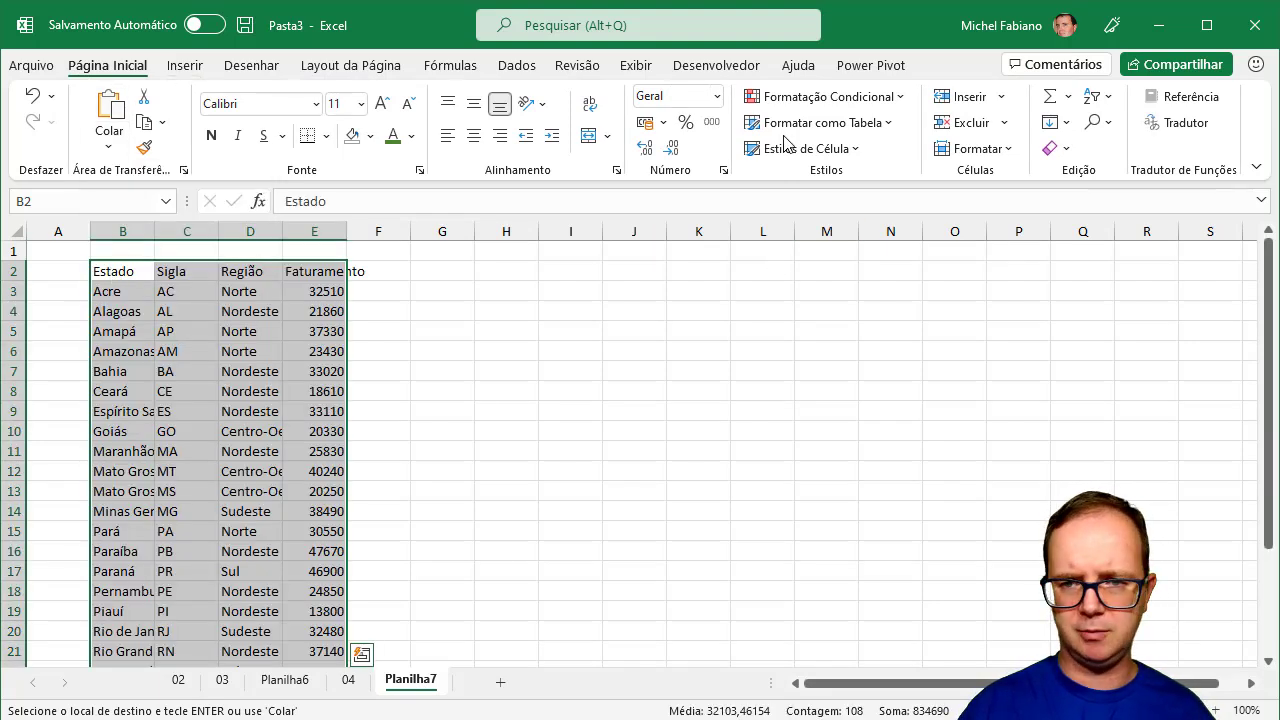
{"action": "left_click", "coordinate": [884, 128]}
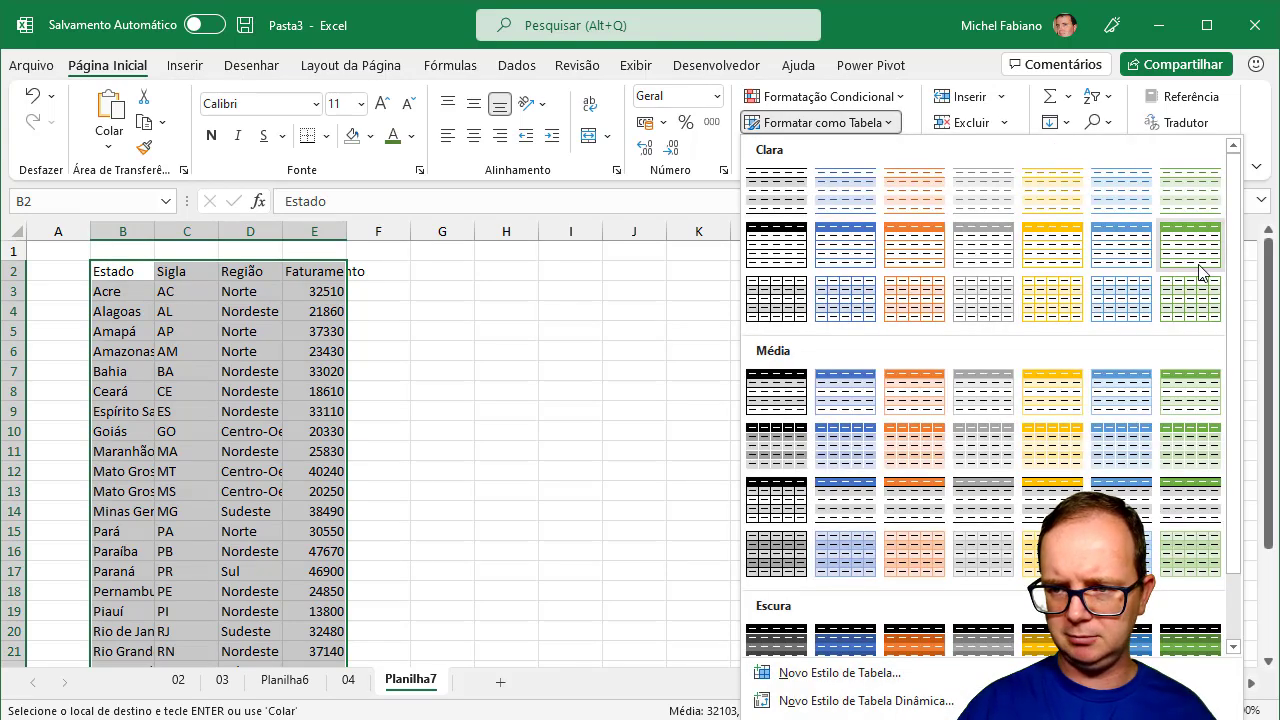
{"action": "left_click", "coordinate": [1190, 452]}
Confirm the table, then insert a Região slicer and place it around columns O–R.
{"action": "left_click", "coordinate": [509, 397]}
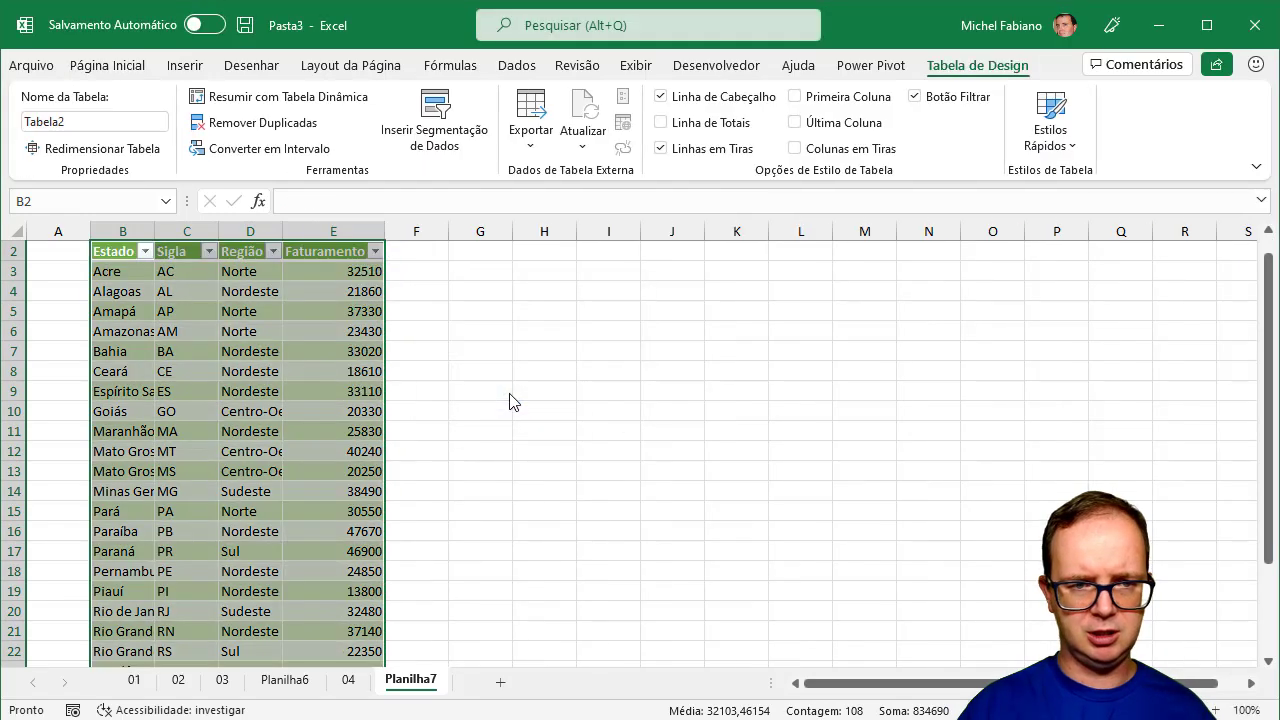
{"action": "scroll", "coordinate": [1265, 395], "scroll_direction": "up", "scroll_amount": 1}
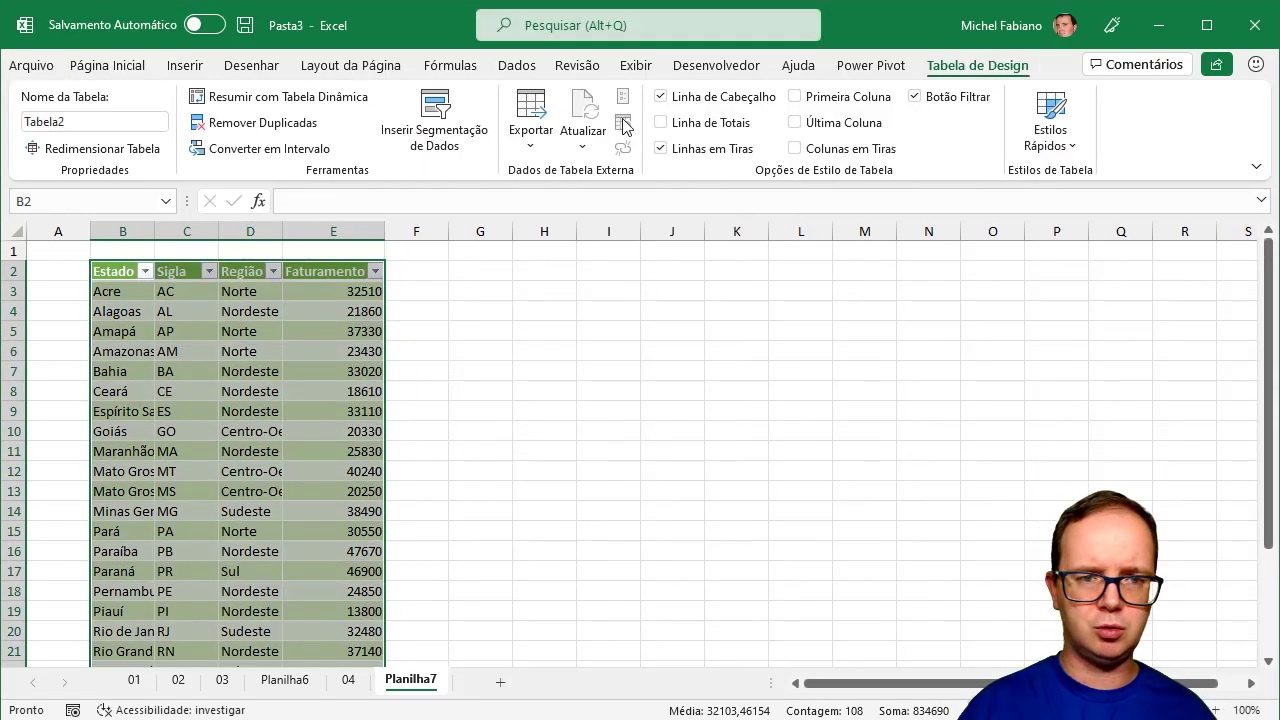
{"action": "left_click", "coordinate": [453, 138]}
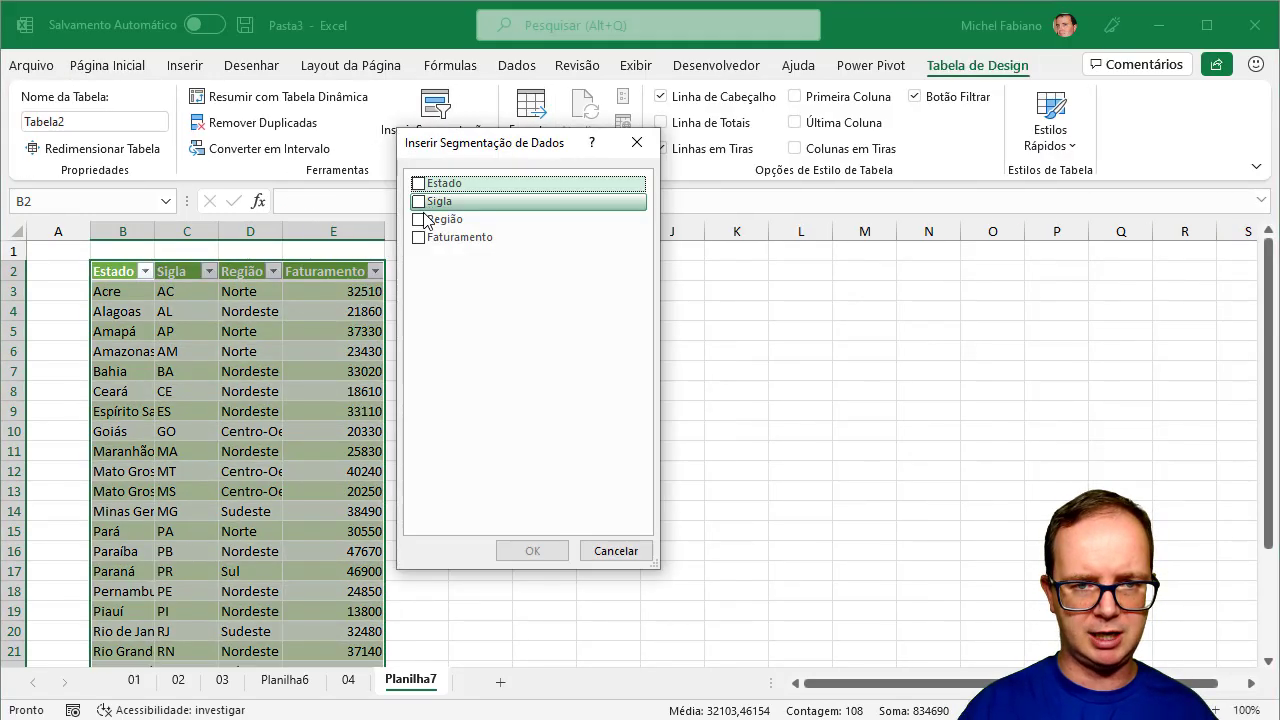
{"action": "left_click", "coordinate": [440, 219]}
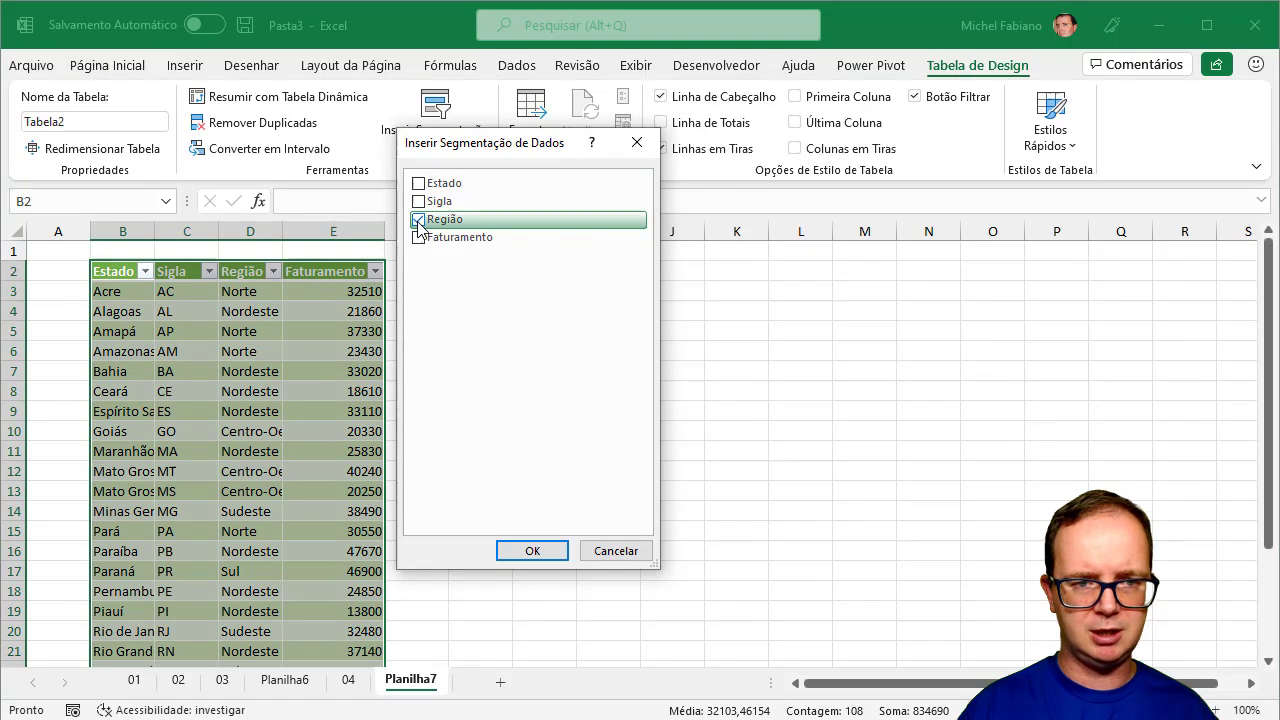
{"action": "left_click", "coordinate": [531, 551]}
{"action": "left_click_drag", "start_coordinate": [627, 347], "coordinate": [1042, 306]}
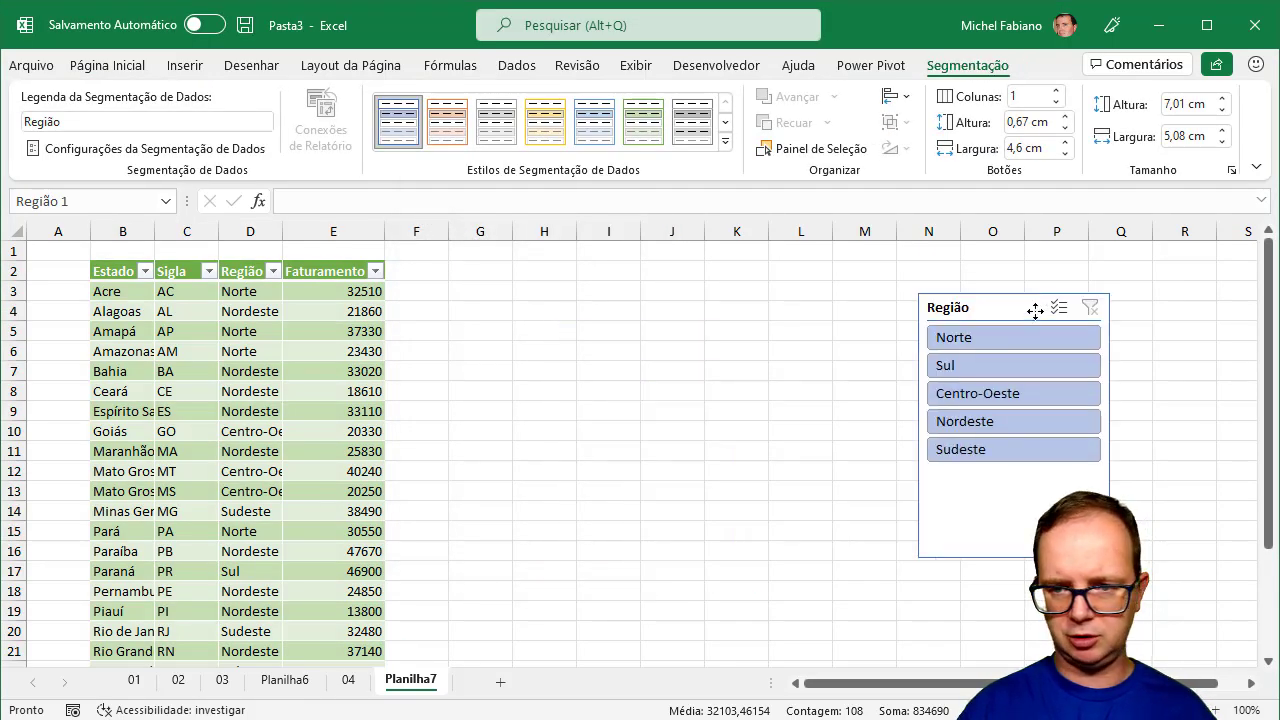
{"action": "left_click", "coordinate": [480, 311]}
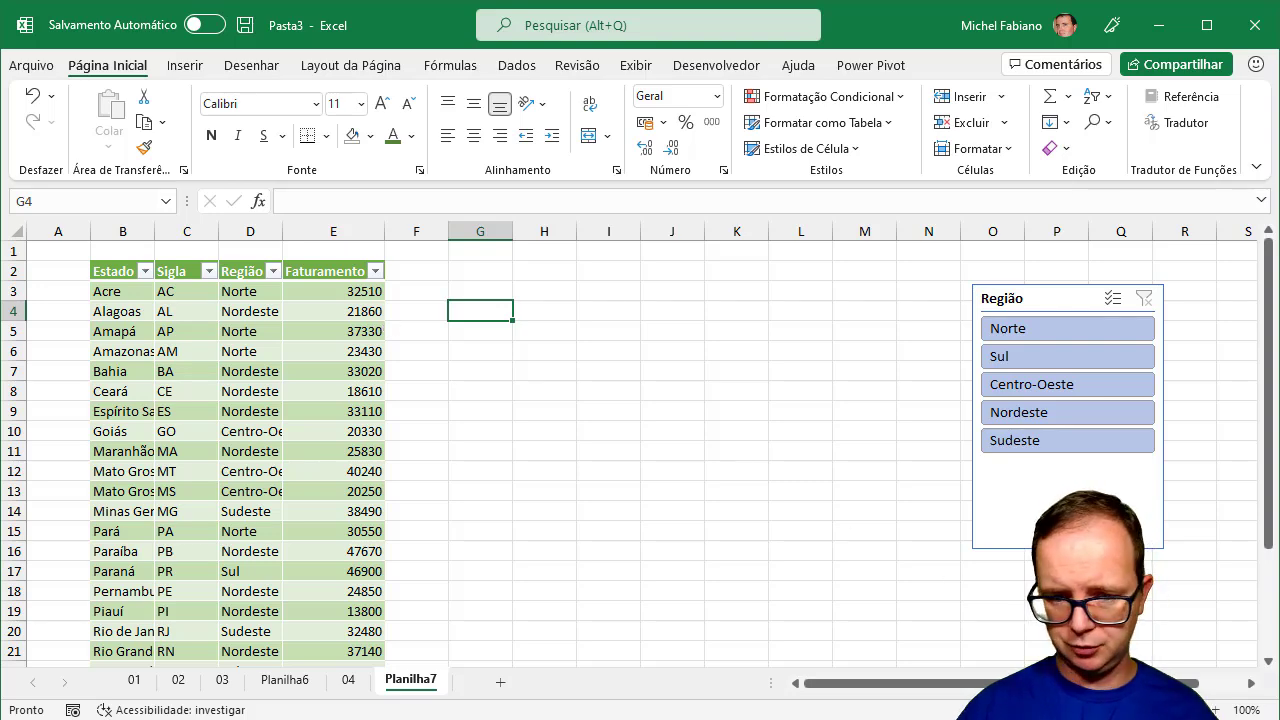
Select the Sigla and Faturamento column values together.
{"action": "scroll", "coordinate": [640, 440], "scroll_direction": "down", "scroll_amount": 1}
{"action": "scroll", "coordinate": [640, 440], "scroll_direction": "down", "scroll_amount": 1}
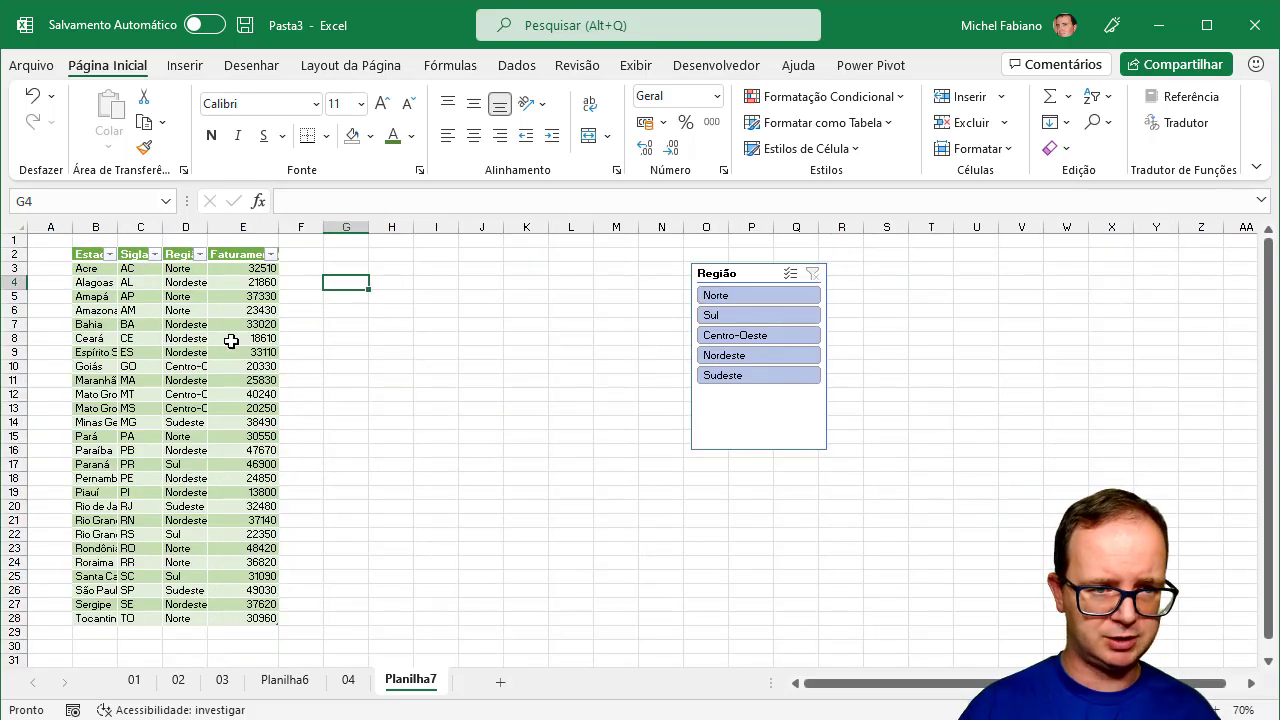
{"action": "left_click_drag", "start_coordinate": [137, 254], "coordinate": [130, 620]}
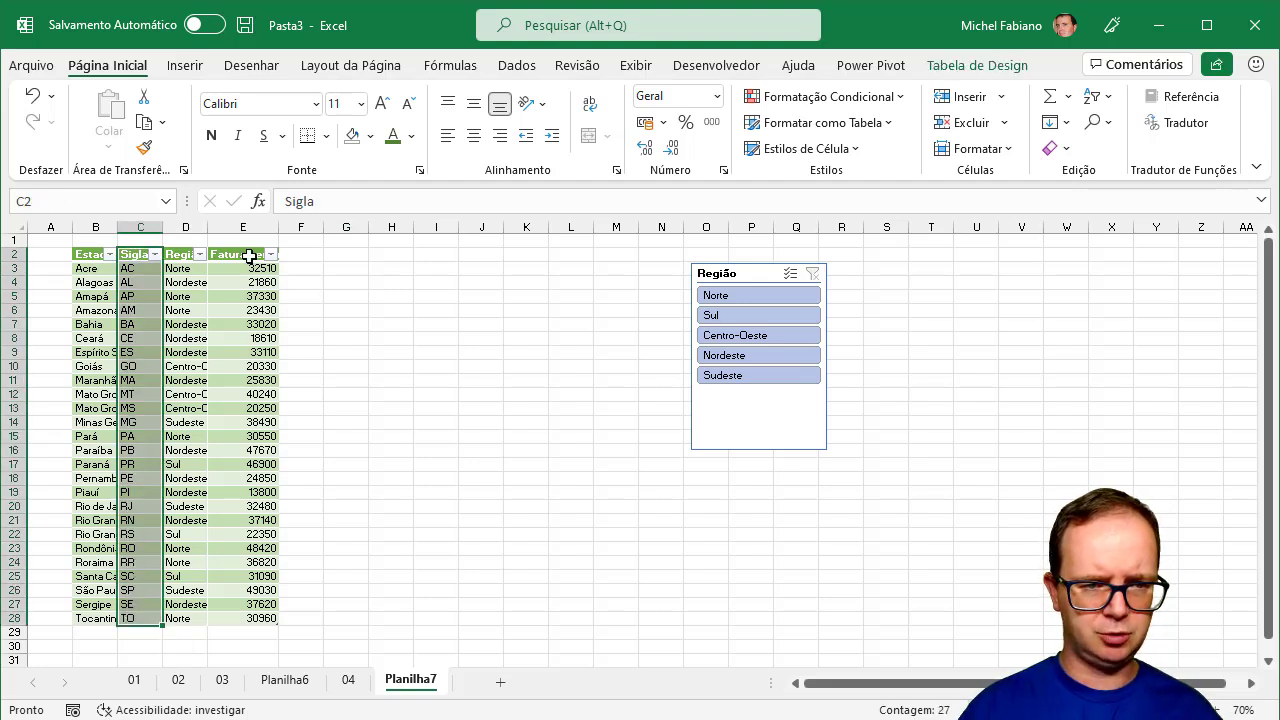
{"action": "left_click_drag", "start_coordinate": [248, 256], "coordinate": [244, 618], "text": "ctrl"}
Insert a filled map chart of Faturamento by Sigla and move it beside the table.
{"action": "left_click", "coordinate": [188, 66]}
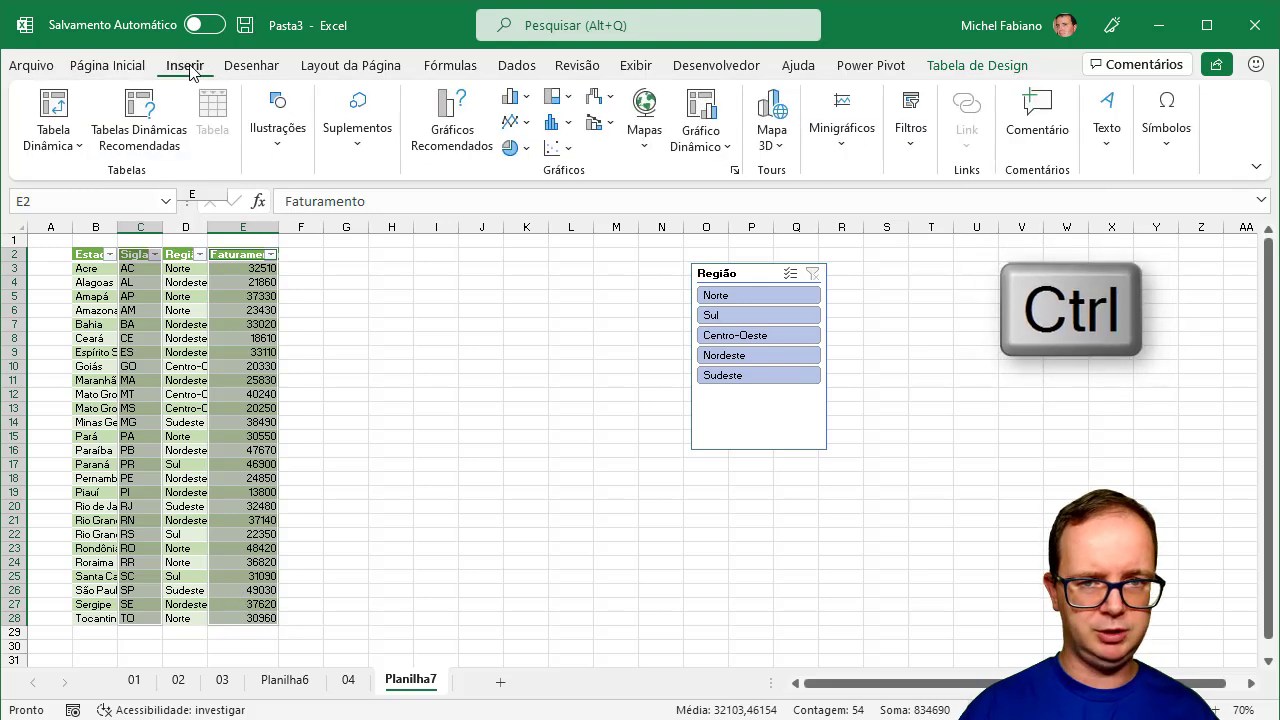
{"action": "left_click", "coordinate": [646, 138]}
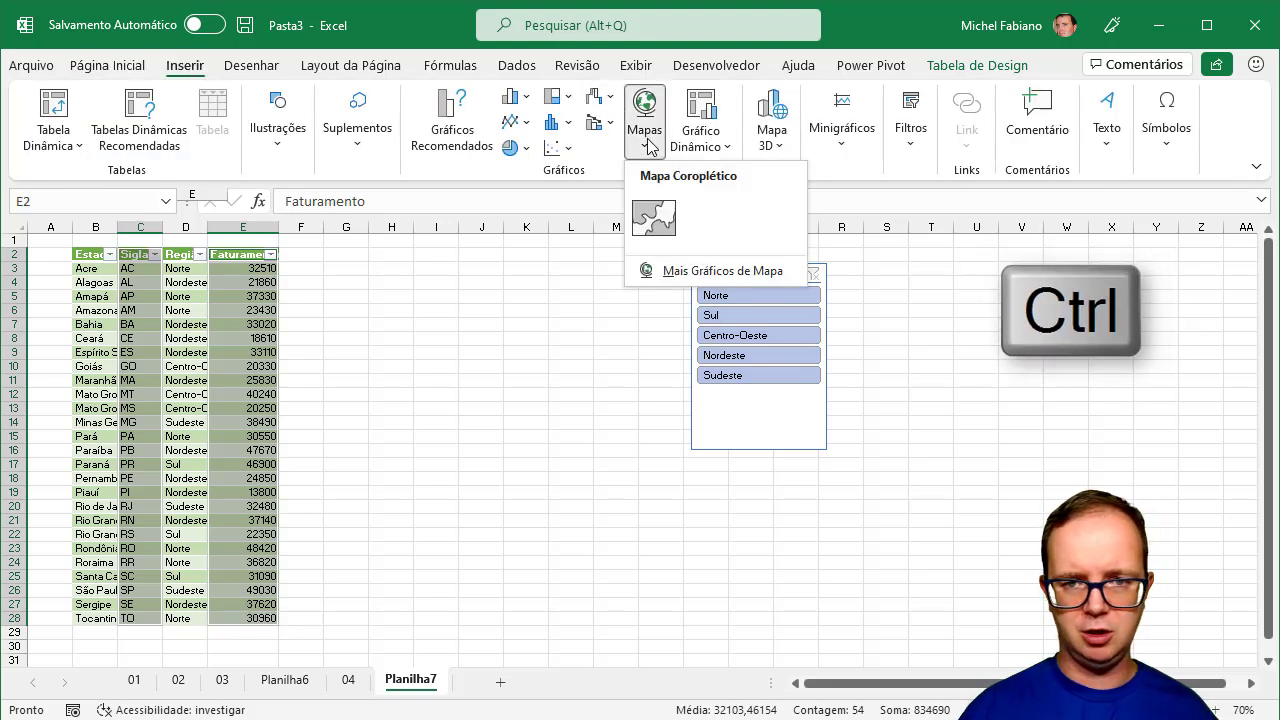
{"action": "left_click", "coordinate": [655, 216]}
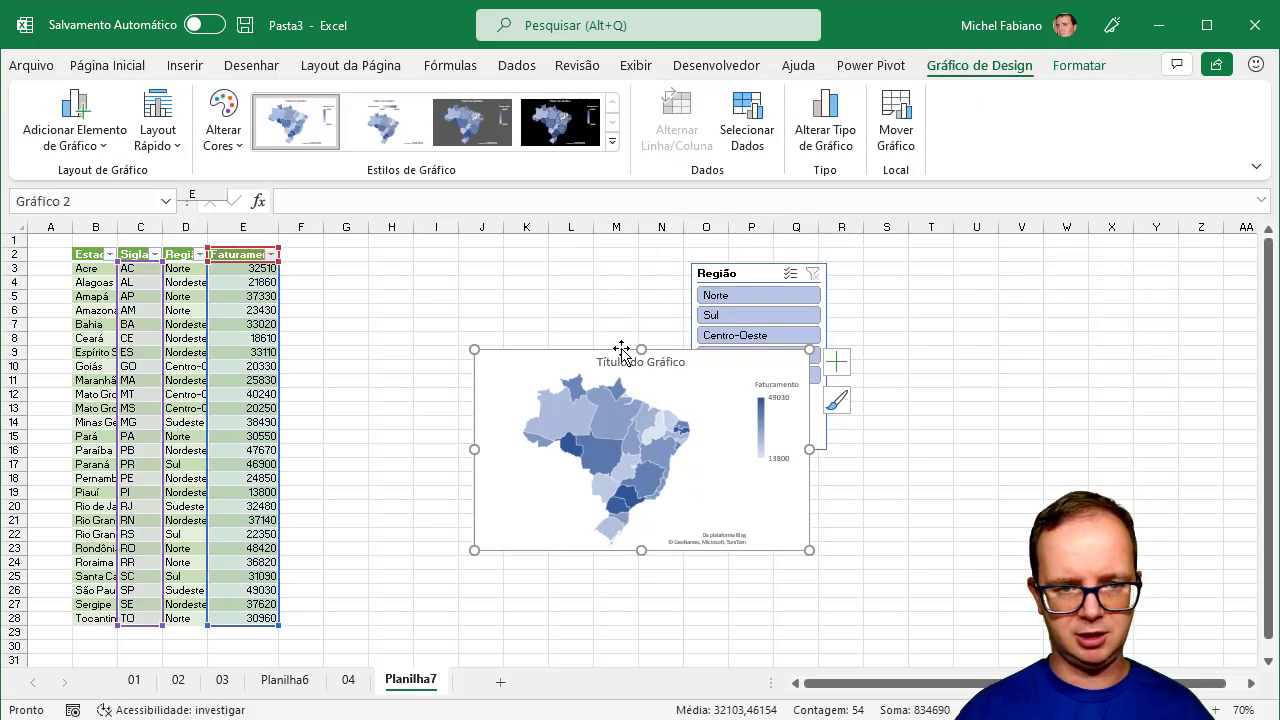
{"action": "left_click_drag", "start_coordinate": [622, 349], "coordinate": [443, 262]}
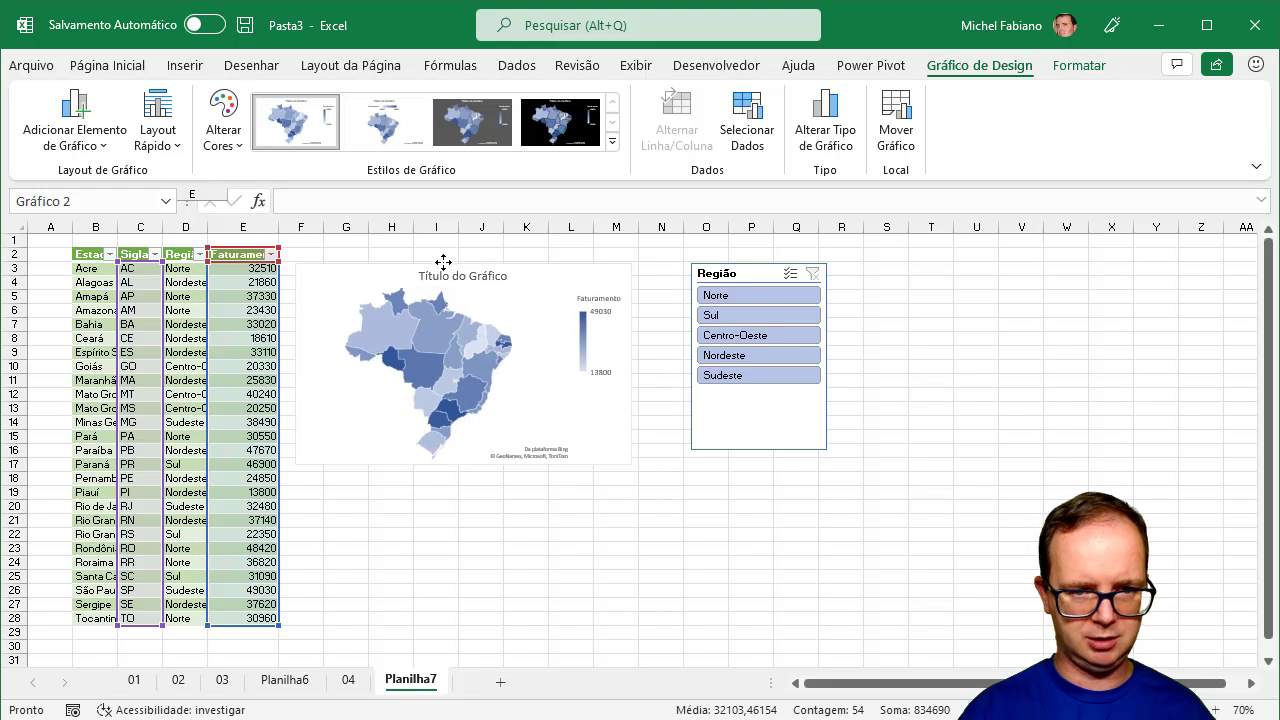
Test the slicer with Sul and Centro-Oeste, clear it, and open the map series settings.
{"action": "left_click", "coordinate": [744, 317]}
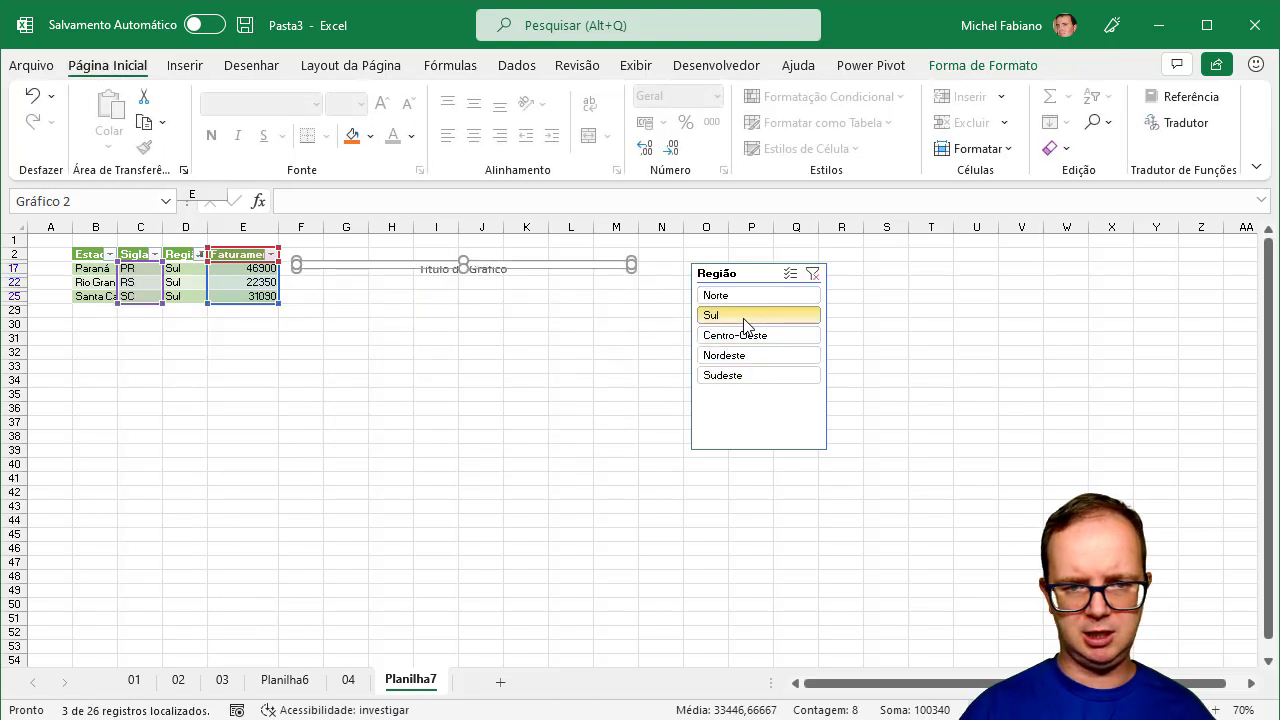
{"action": "left_click", "coordinate": [745, 340]}
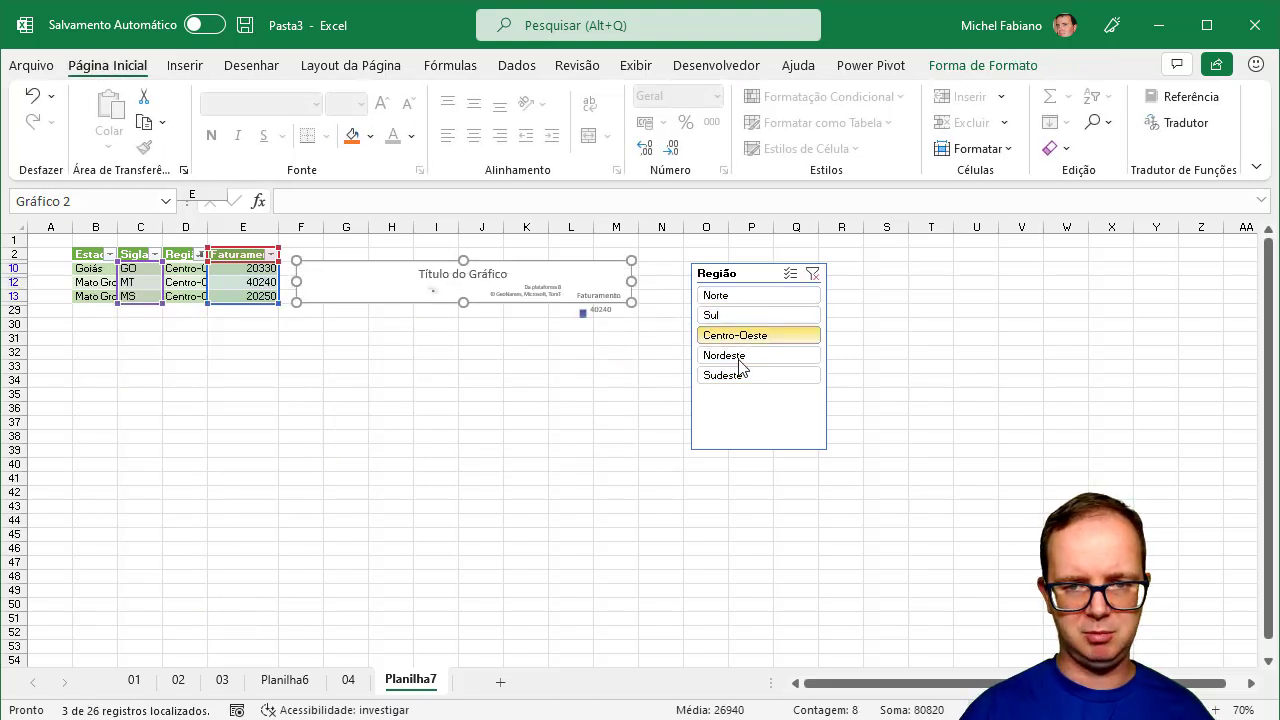
{"action": "left_click", "coordinate": [812, 275]}
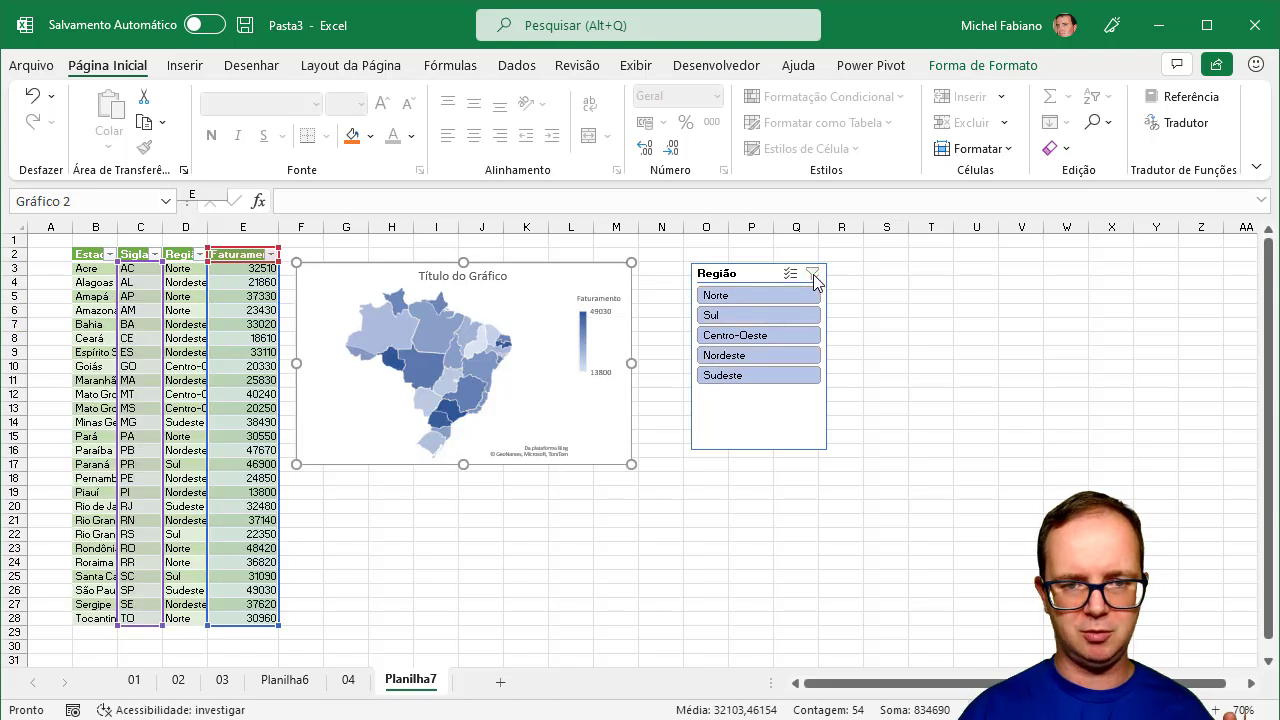
{"action": "double_click", "coordinate": [532, 286]}
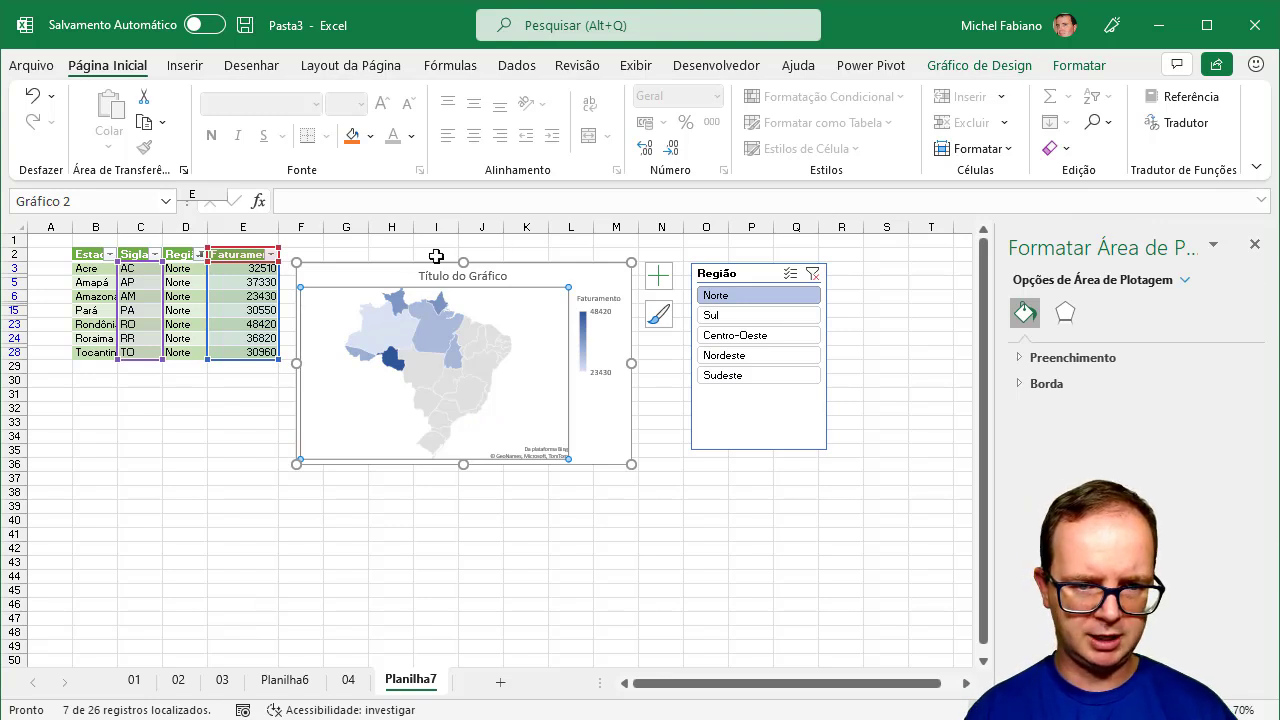
{"action": "left_click", "coordinate": [400, 340]}
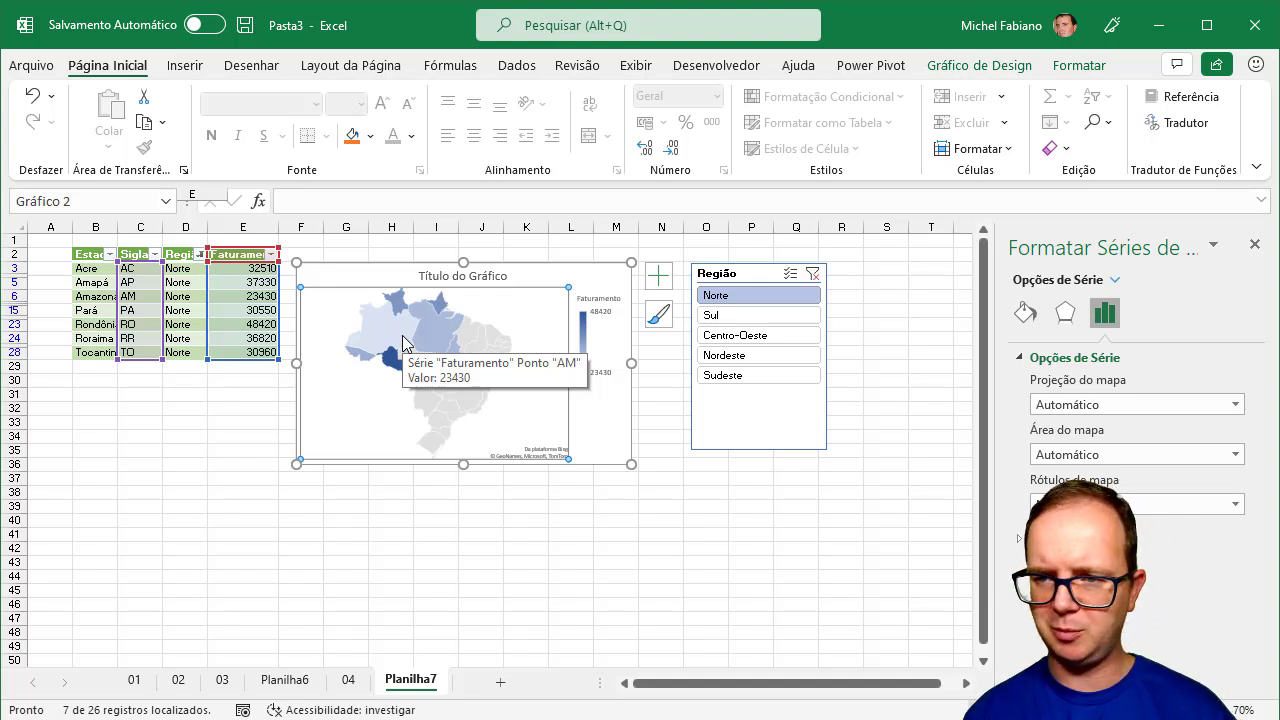
Try Mercator, Miller and Albers projections, keep Automático, and set map area to 'Somente regiões com dados'.
{"action": "right_click", "coordinate": [403, 342]}
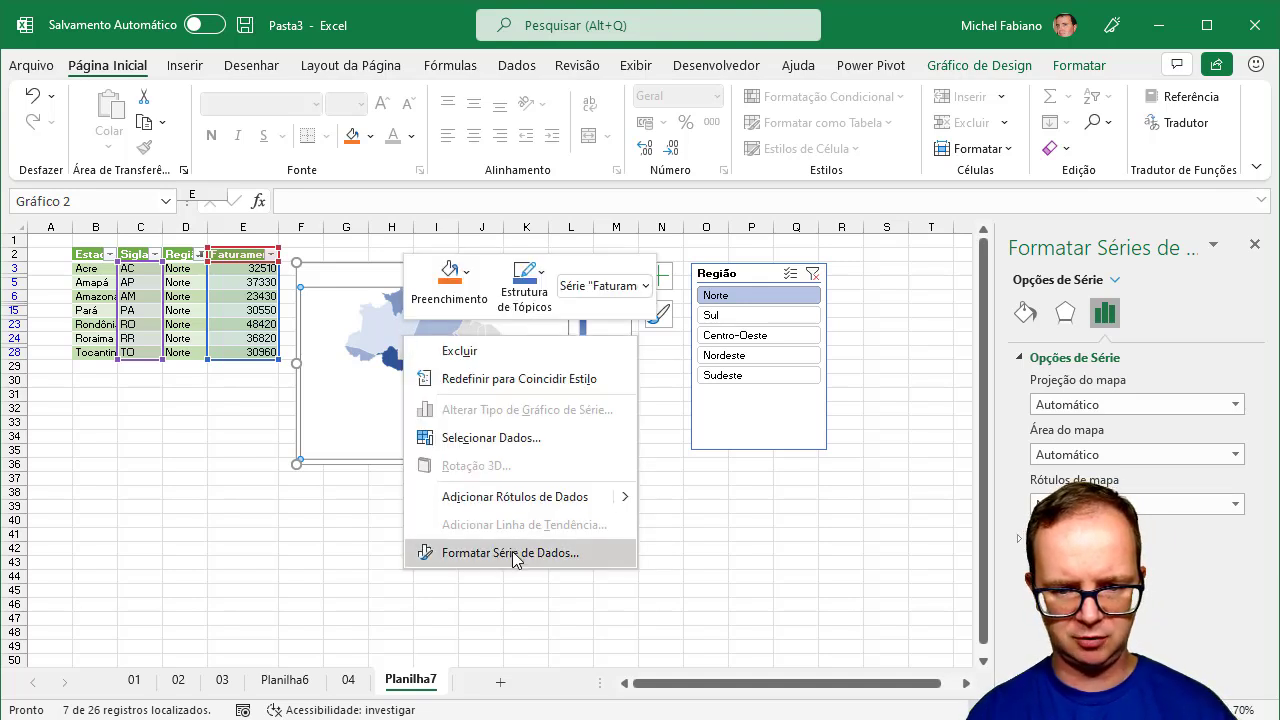
{"action": "left_click", "coordinate": [514, 552]}
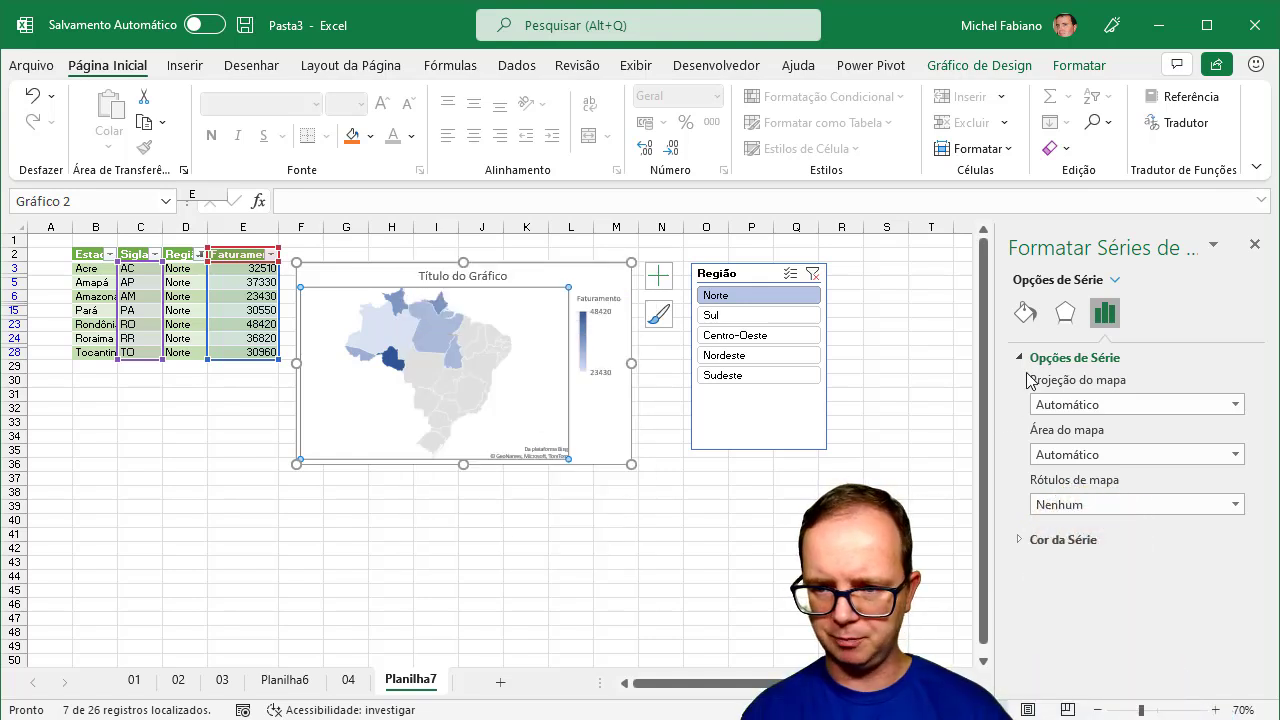
{"action": "left_click", "coordinate": [1237, 404]}
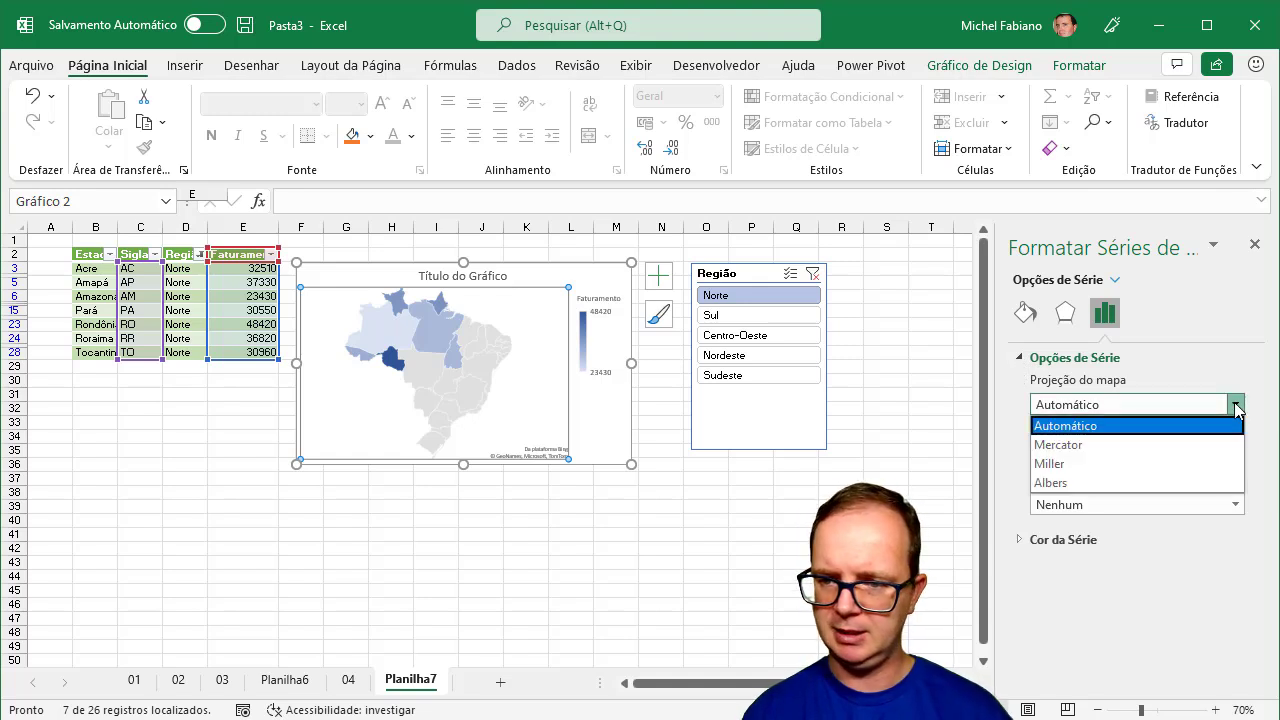
{"action": "left_click", "coordinate": [1196, 445]}
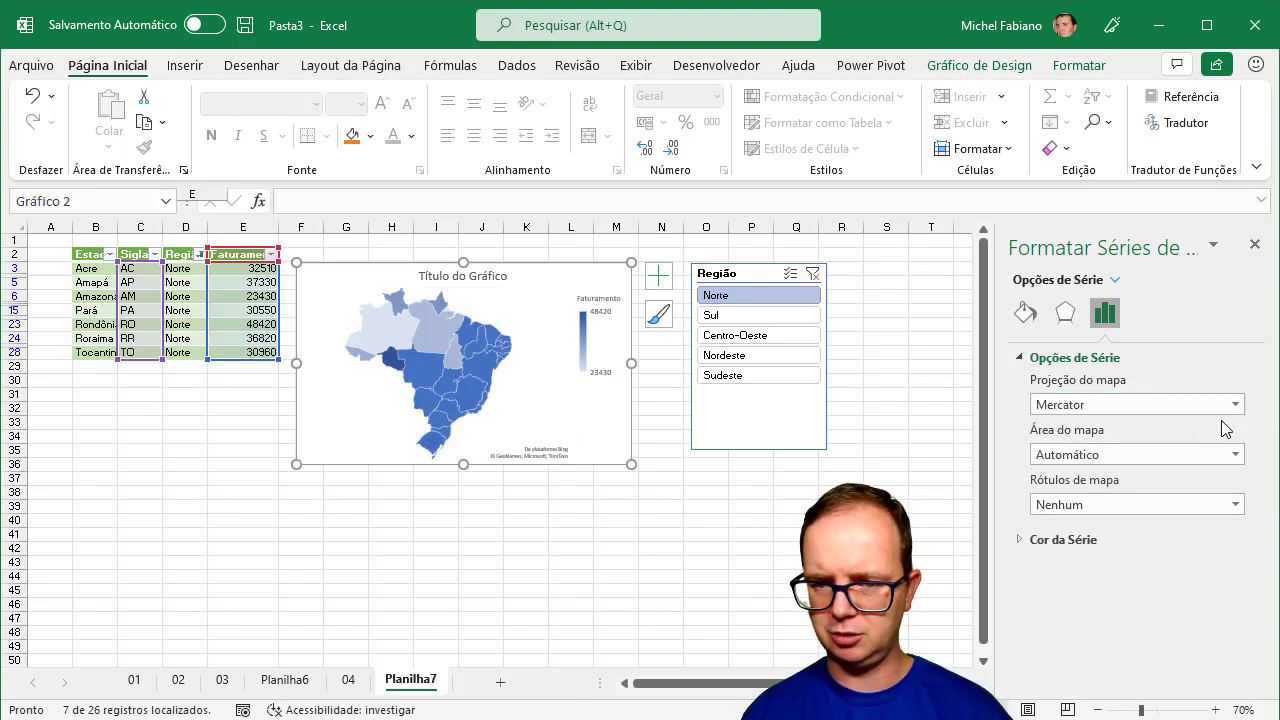
{"action": "left_click", "coordinate": [1237, 404]}
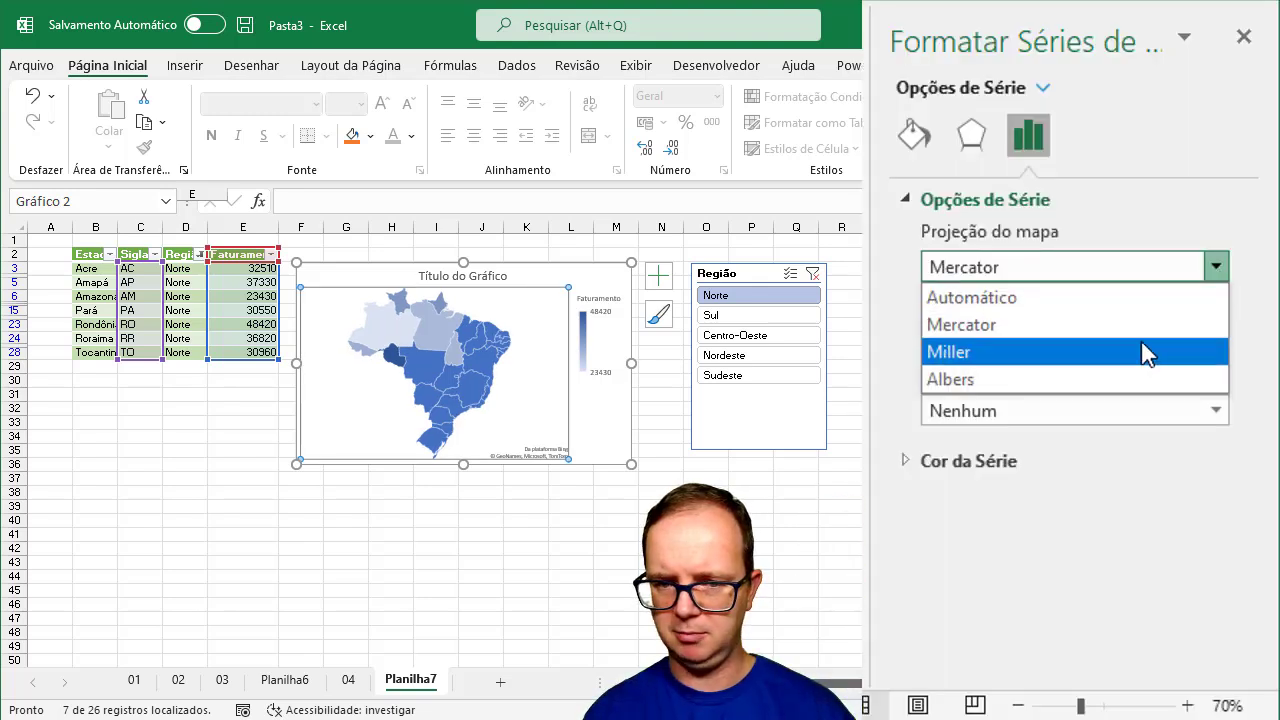
{"action": "left_click", "coordinate": [1141, 351]}
{"action": "left_click", "coordinate": [1214, 280]}
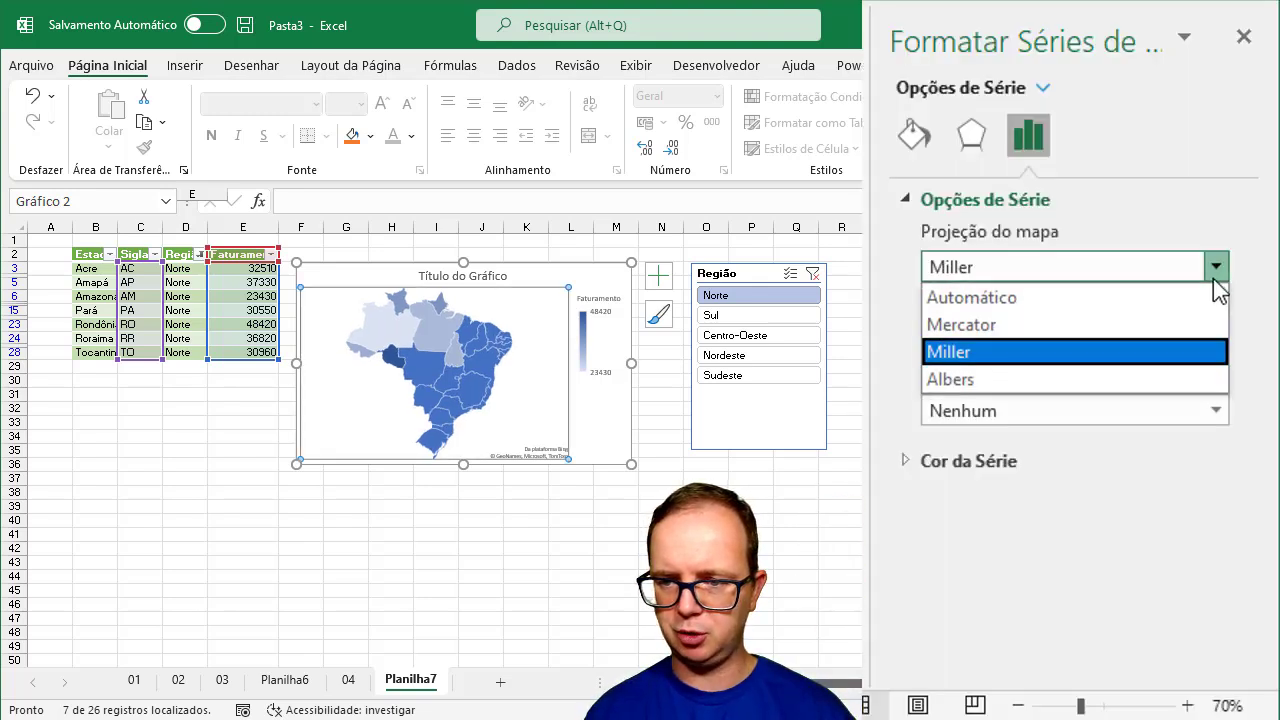
{"action": "left_click", "coordinate": [1108, 383]}
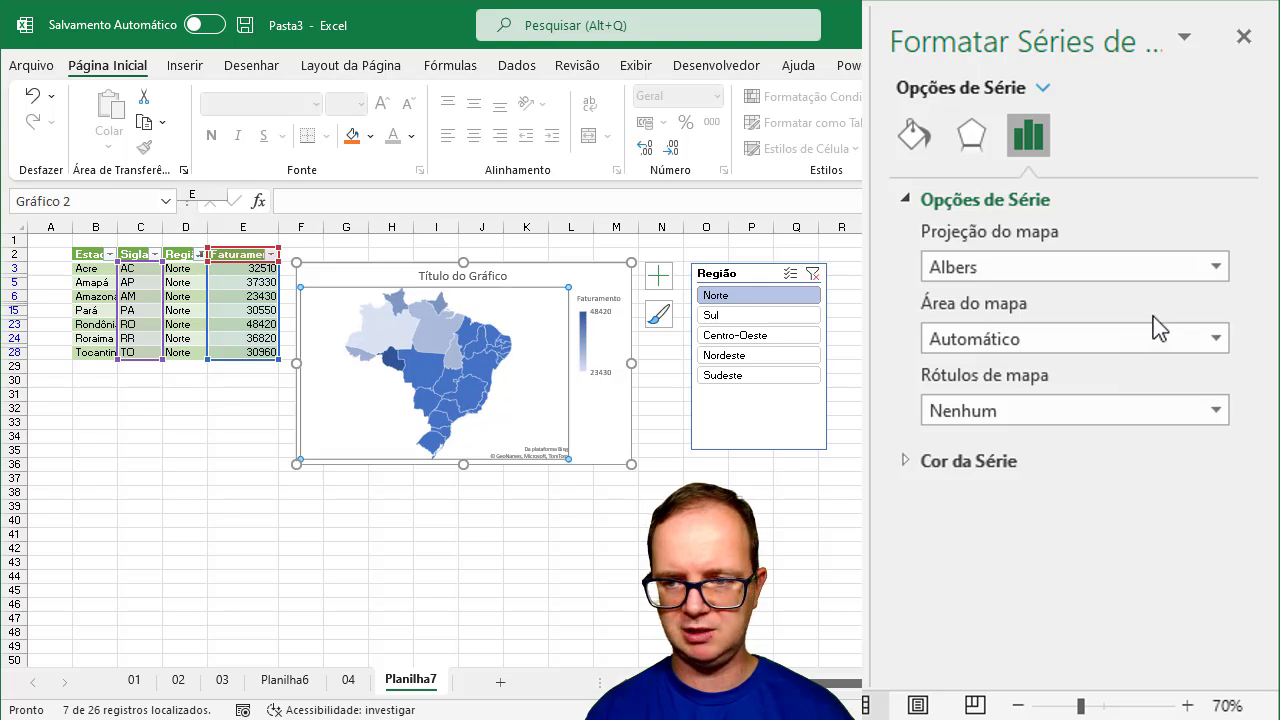
{"action": "left_click", "coordinate": [1217, 267]}
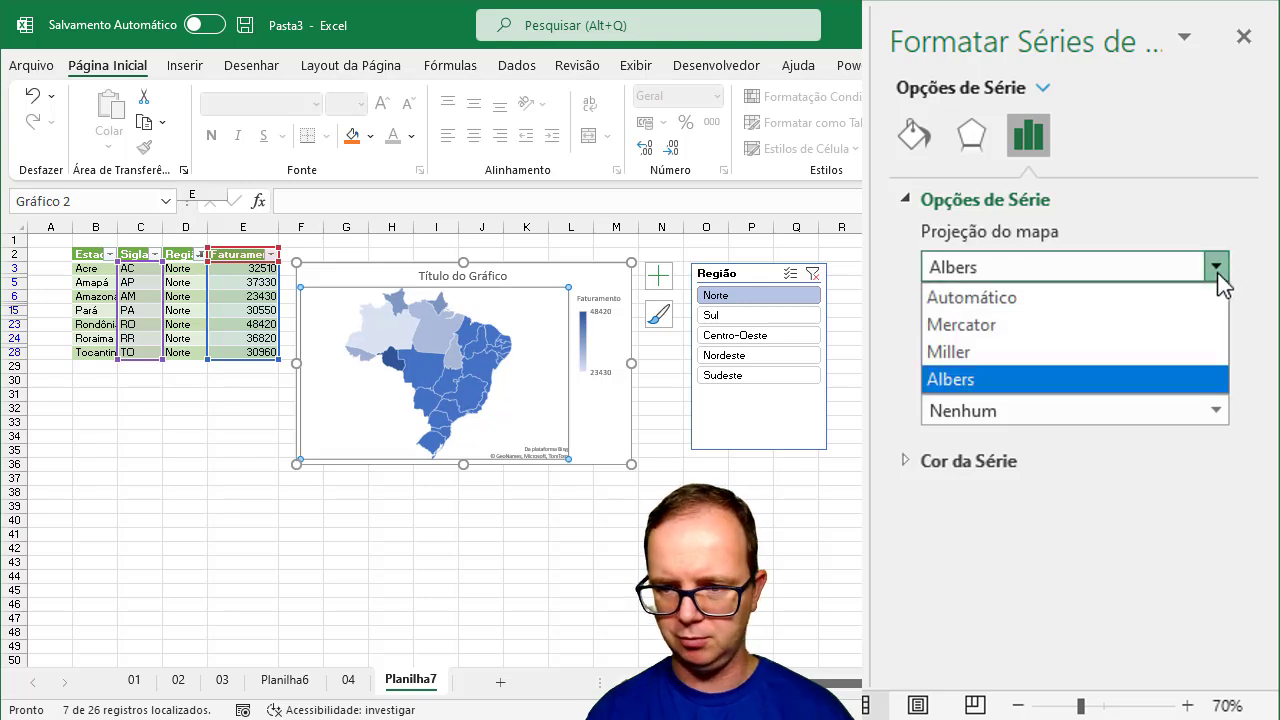
{"action": "left_click", "coordinate": [1174, 307]}
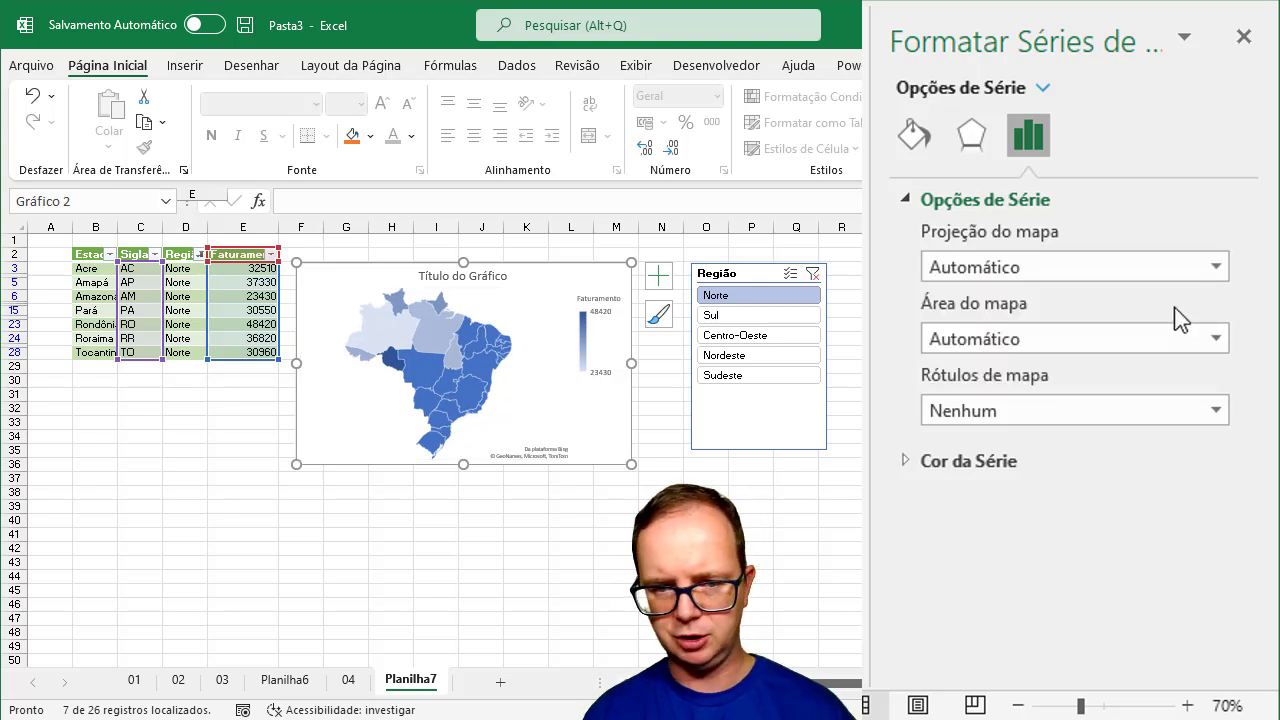
{"action": "left_click", "coordinate": [1216, 339]}
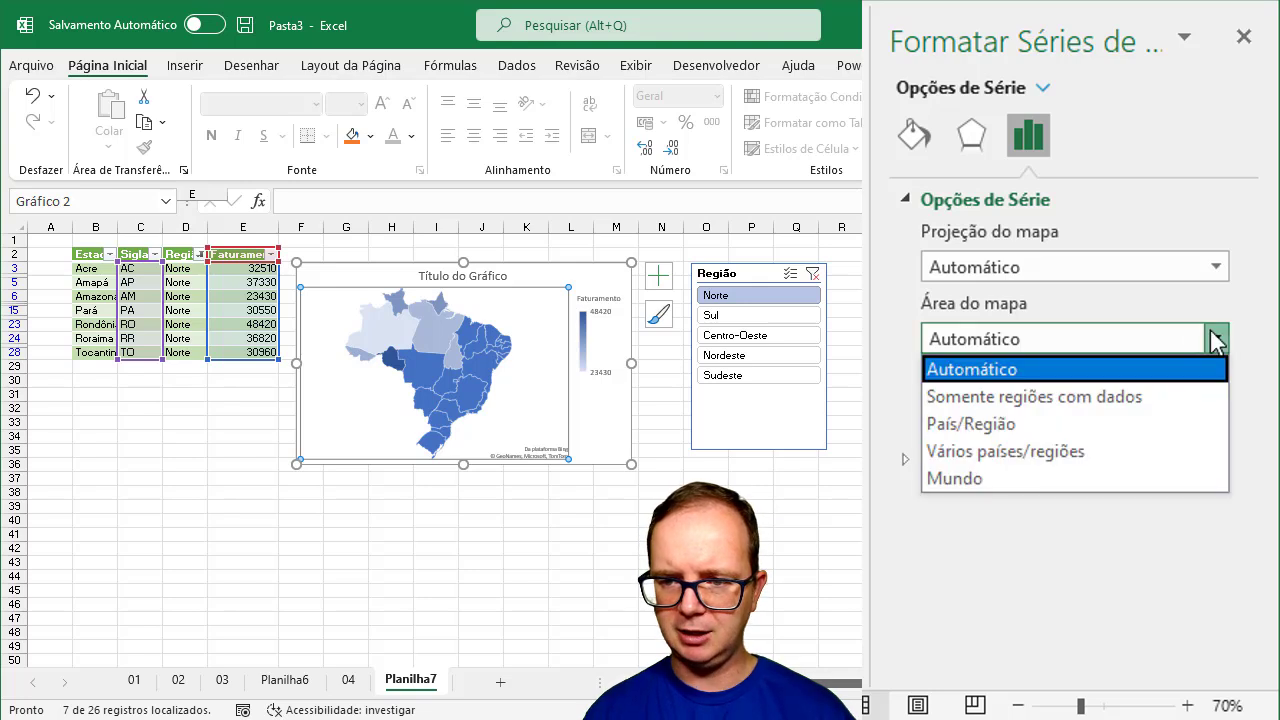
{"action": "left_click", "coordinate": [1141, 397]}
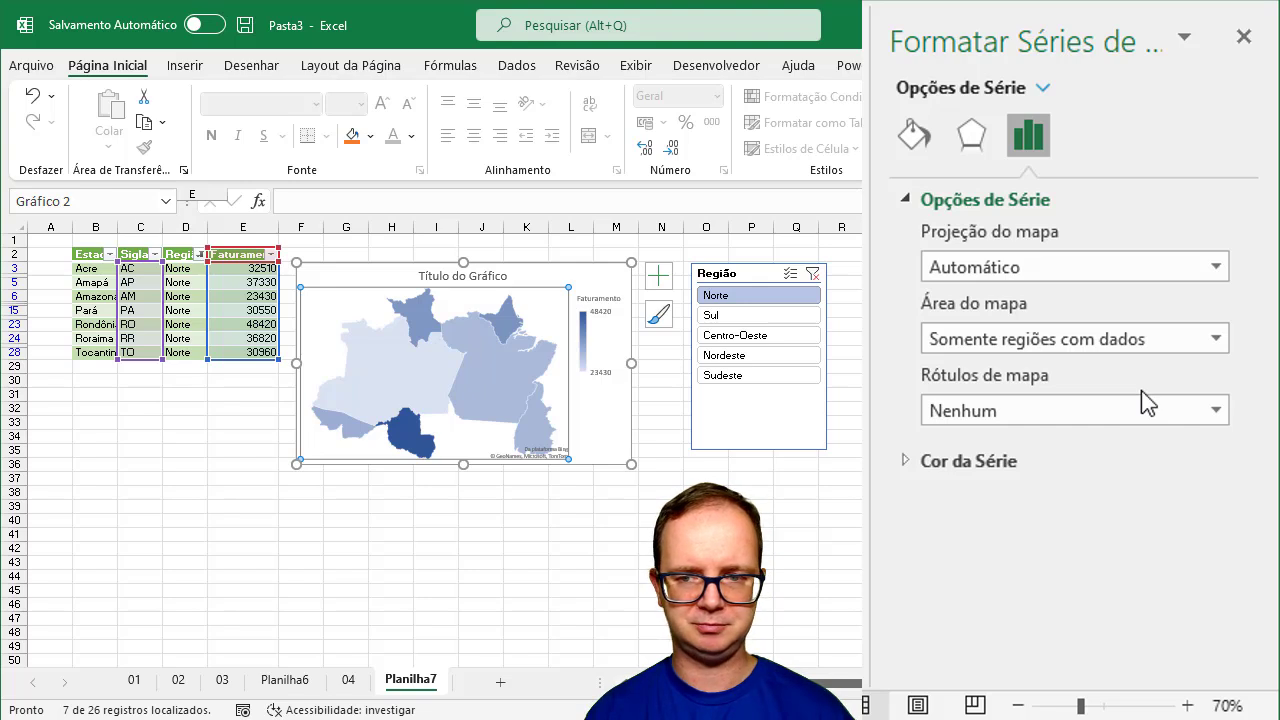
{"action": "left_click", "coordinate": [770, 316]}
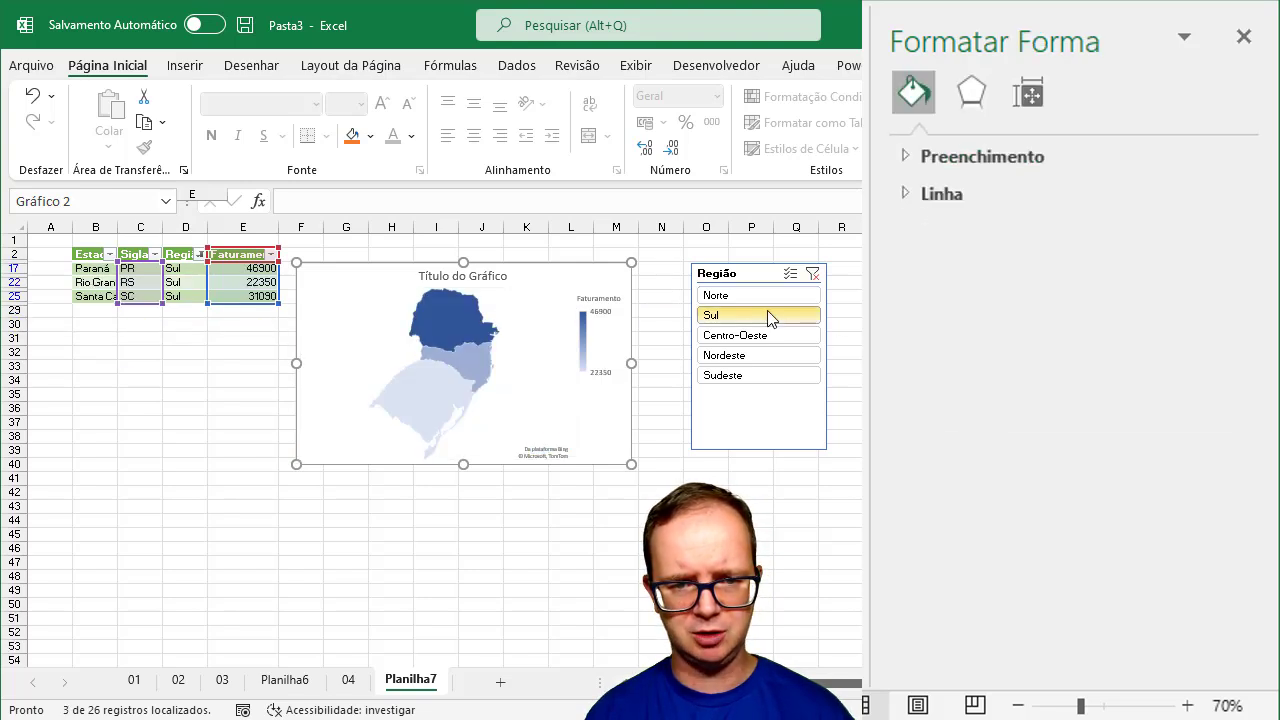
{"action": "left_click", "coordinate": [765, 334]}
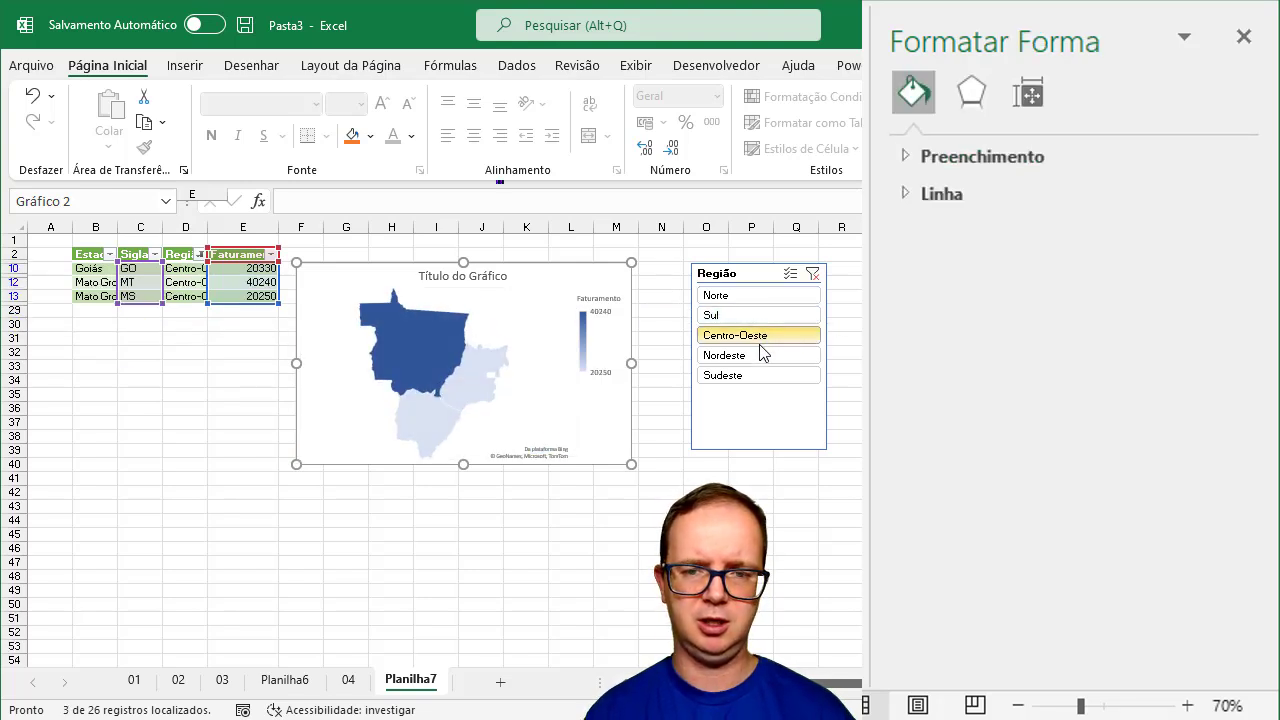
{"action": "left_click", "coordinate": [758, 358]}
{"action": "left_click", "coordinate": [755, 372]}
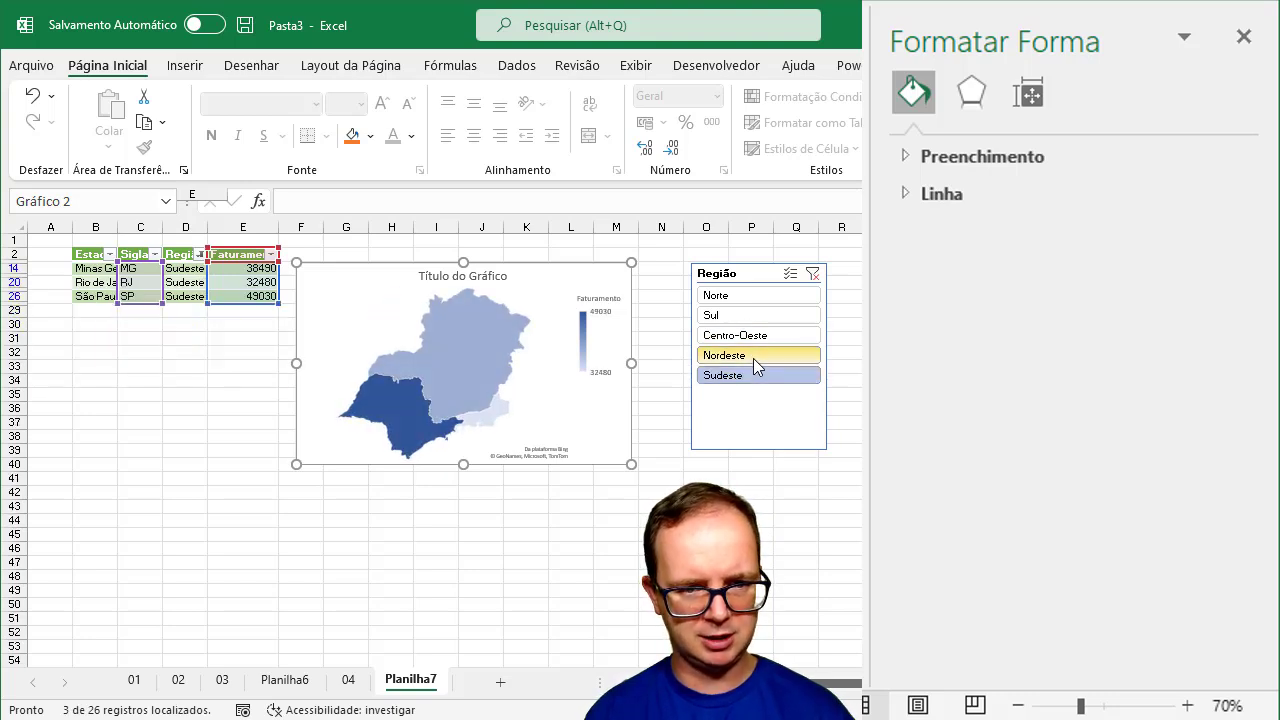
{"action": "left_click", "coordinate": [754, 358]}
{"action": "left_click", "coordinate": [758, 332]}
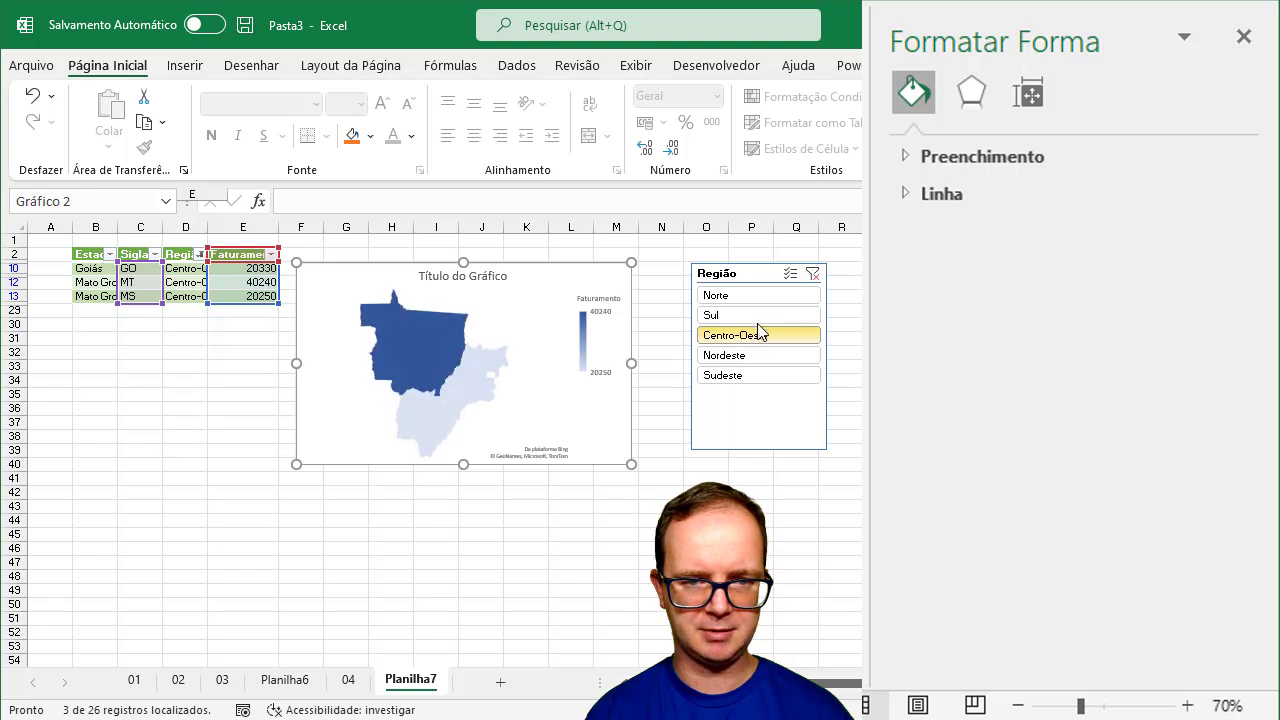
{"action": "left_click", "coordinate": [760, 312]}
{"action": "left_click", "coordinate": [762, 299]}
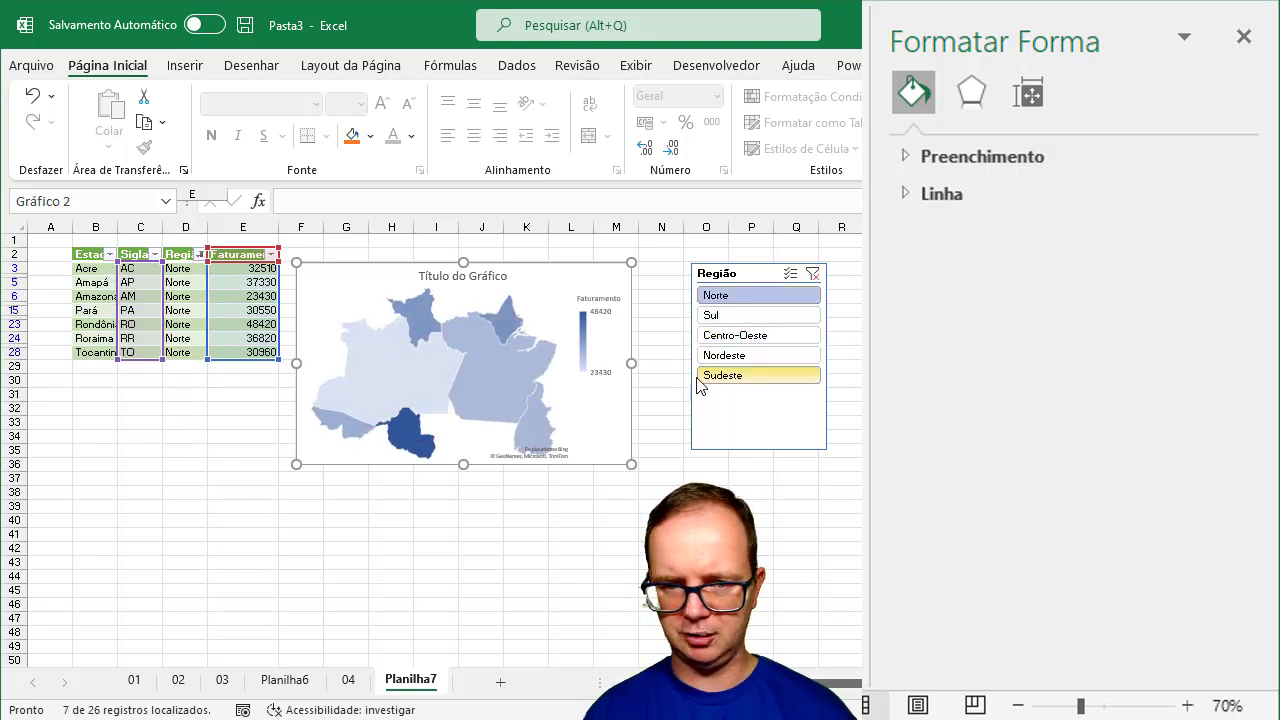
Try Best fit and Show all state name labels on the map, then set labels to Nenhum.
{"action": "left_click", "coordinate": [509, 367]}
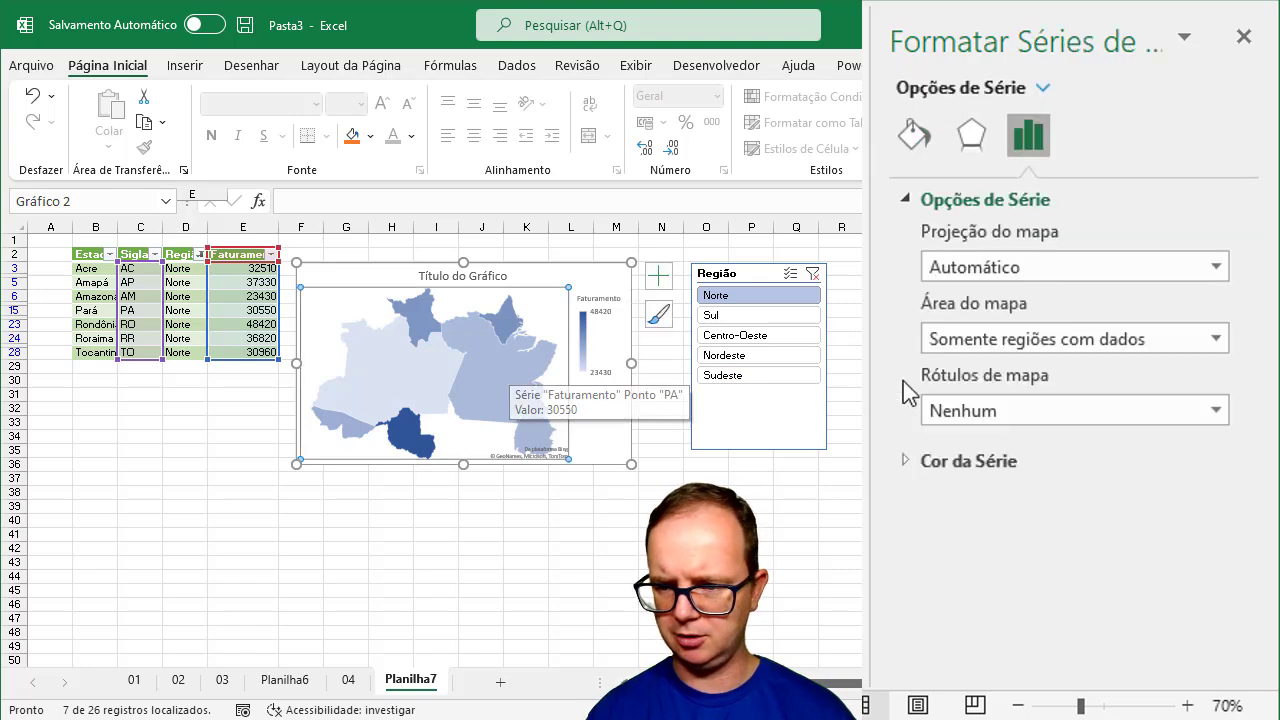
{"action": "left_click", "coordinate": [1214, 410]}
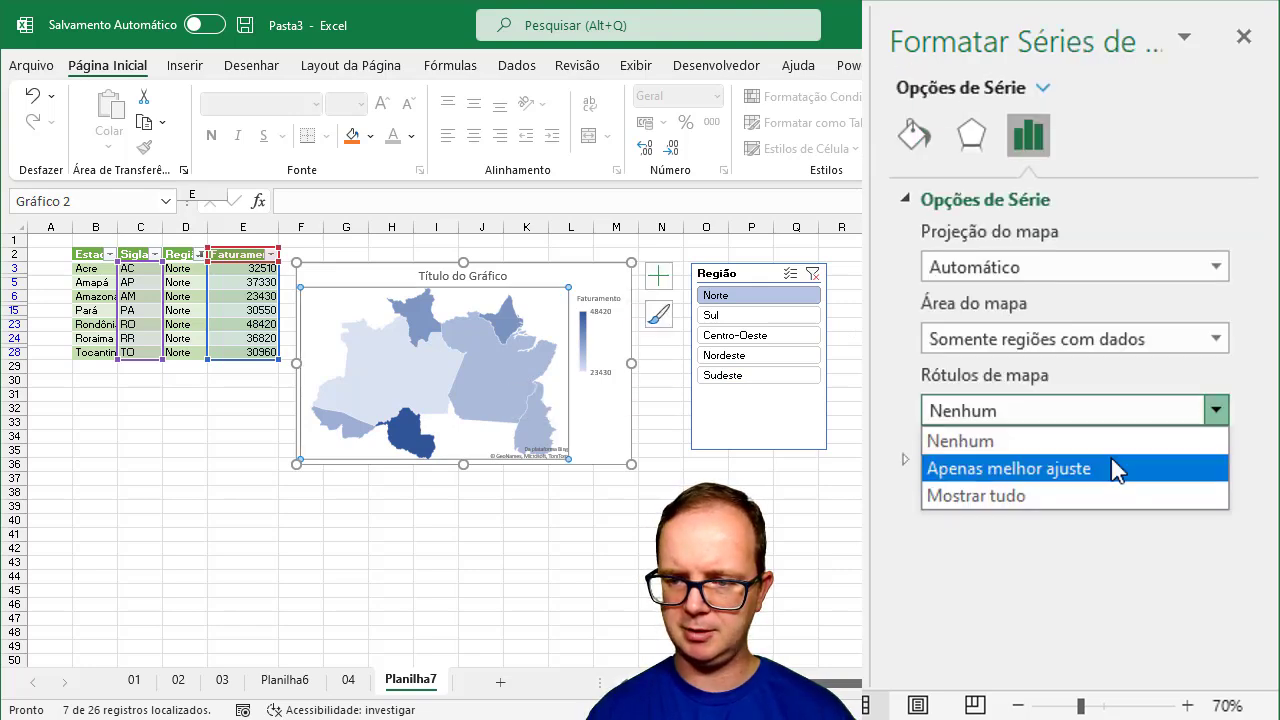
{"action": "left_click", "coordinate": [1104, 467]}
{"action": "left_click", "coordinate": [1214, 410]}
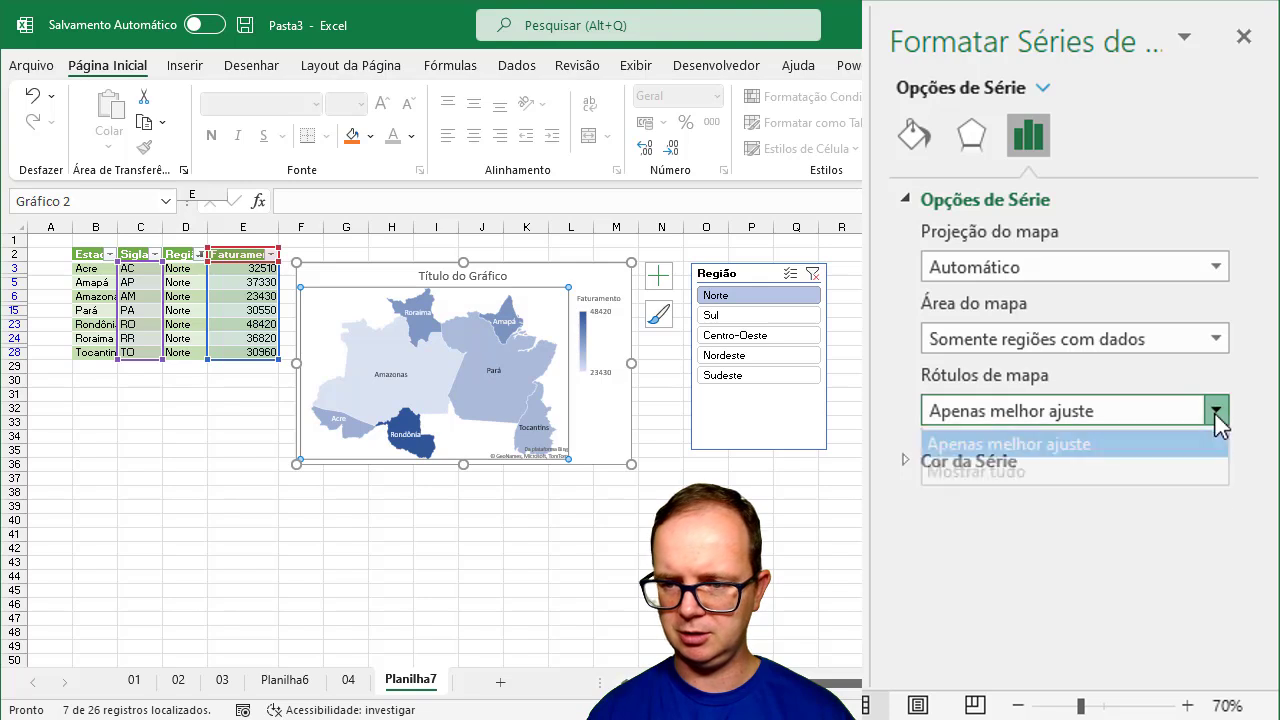
{"action": "left_click", "coordinate": [1097, 485]}
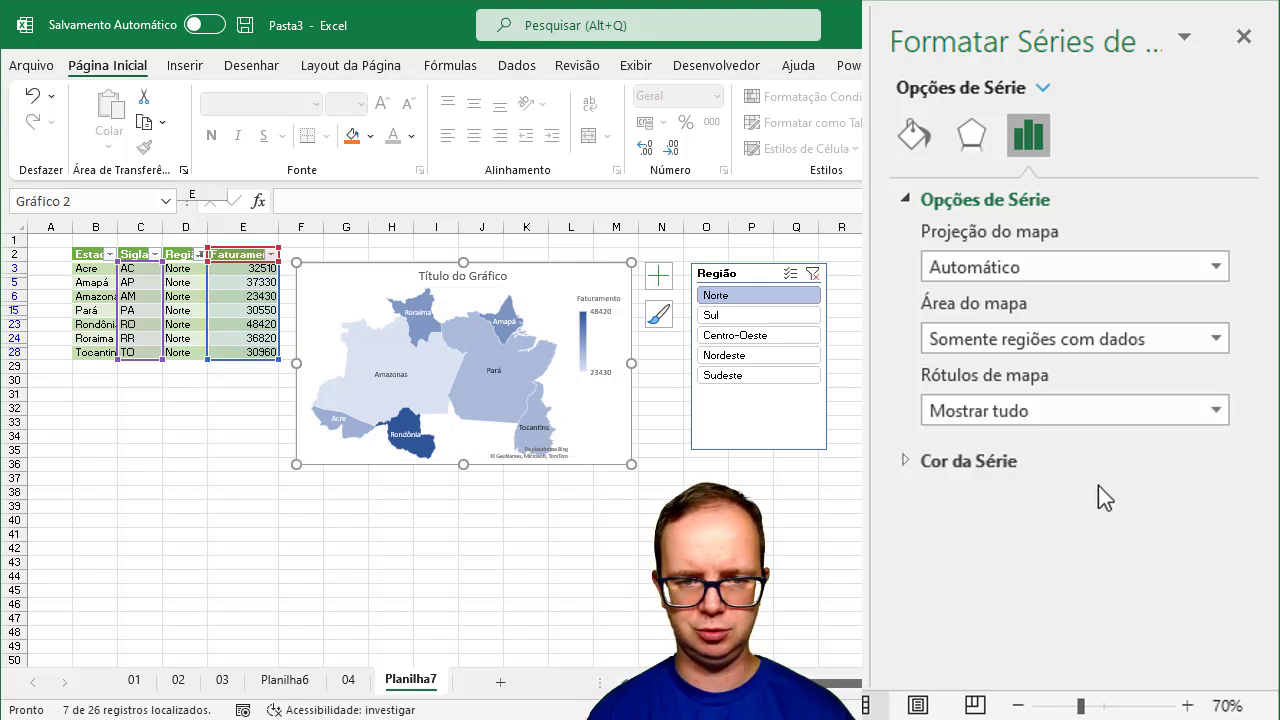
{"action": "left_click", "coordinate": [1212, 416]}
{"action": "left_click", "coordinate": [1157, 448]}
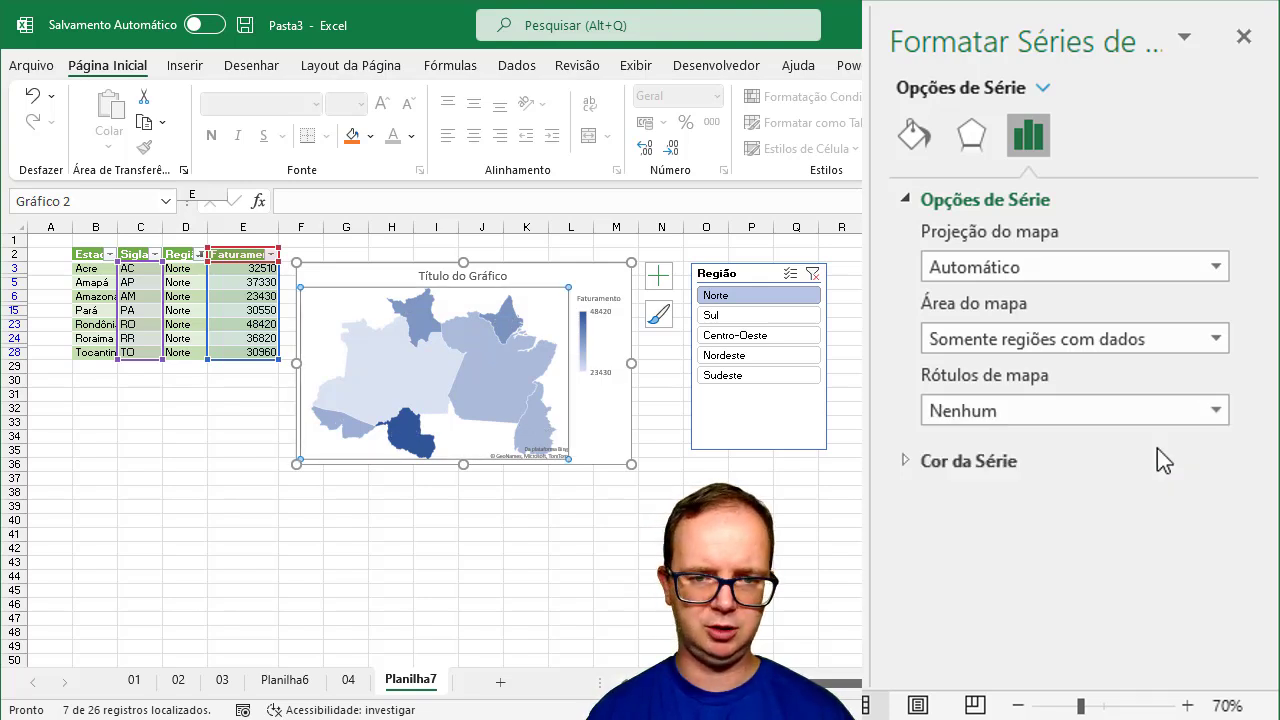
Set the series colour for the Máximo value to dark green.
{"action": "left_click", "coordinate": [910, 462]}
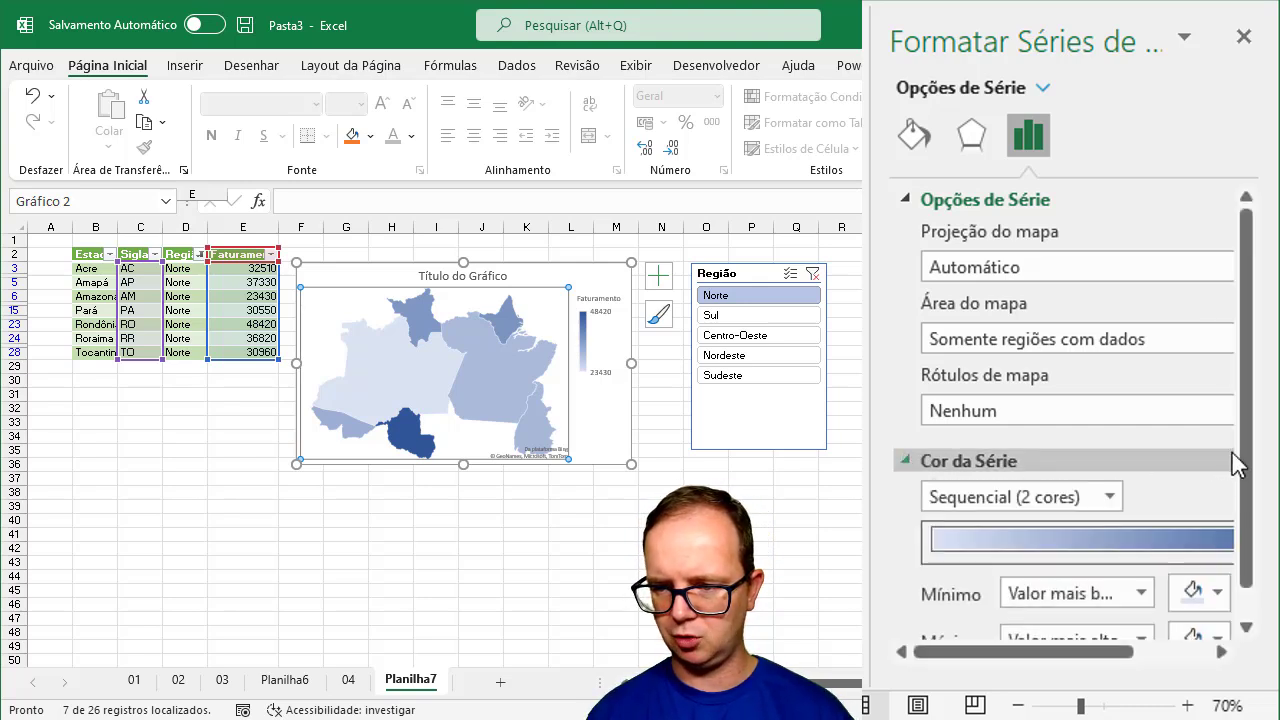
{"action": "scroll", "coordinate": [1259, 618], "scroll_direction": "down", "scroll_amount": 1}
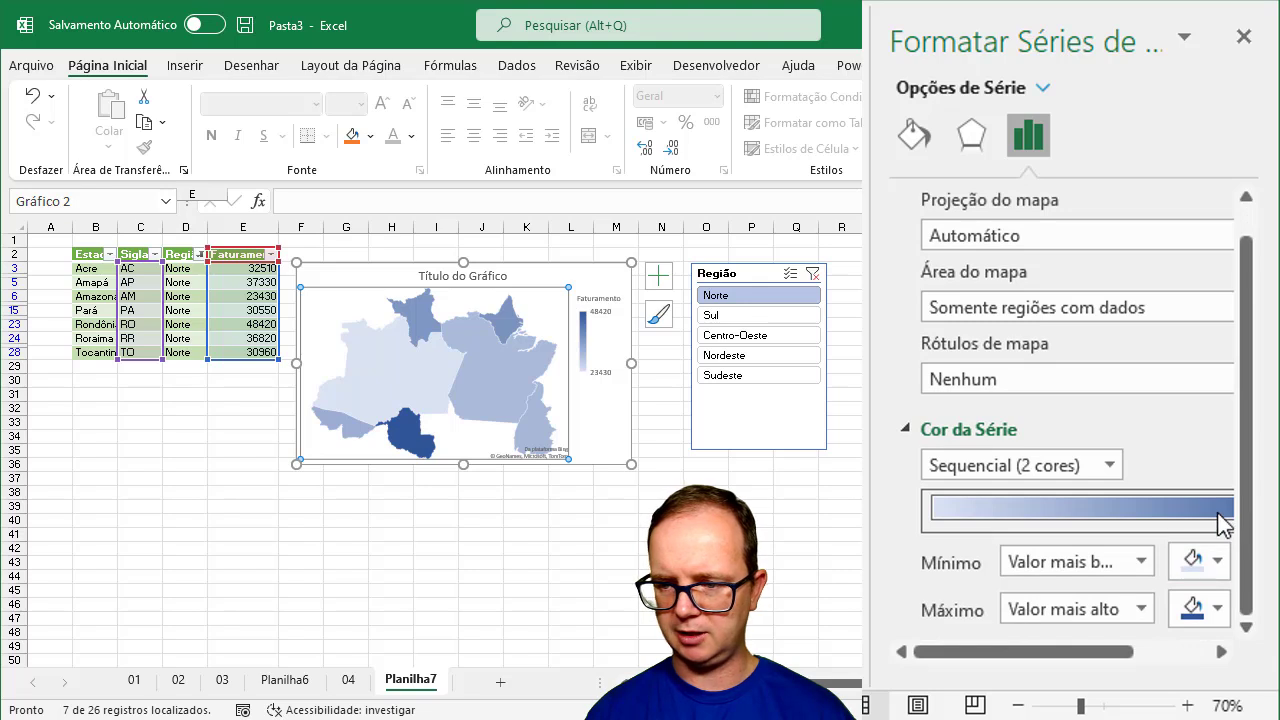
{"action": "left_click", "coordinate": [1217, 608]}
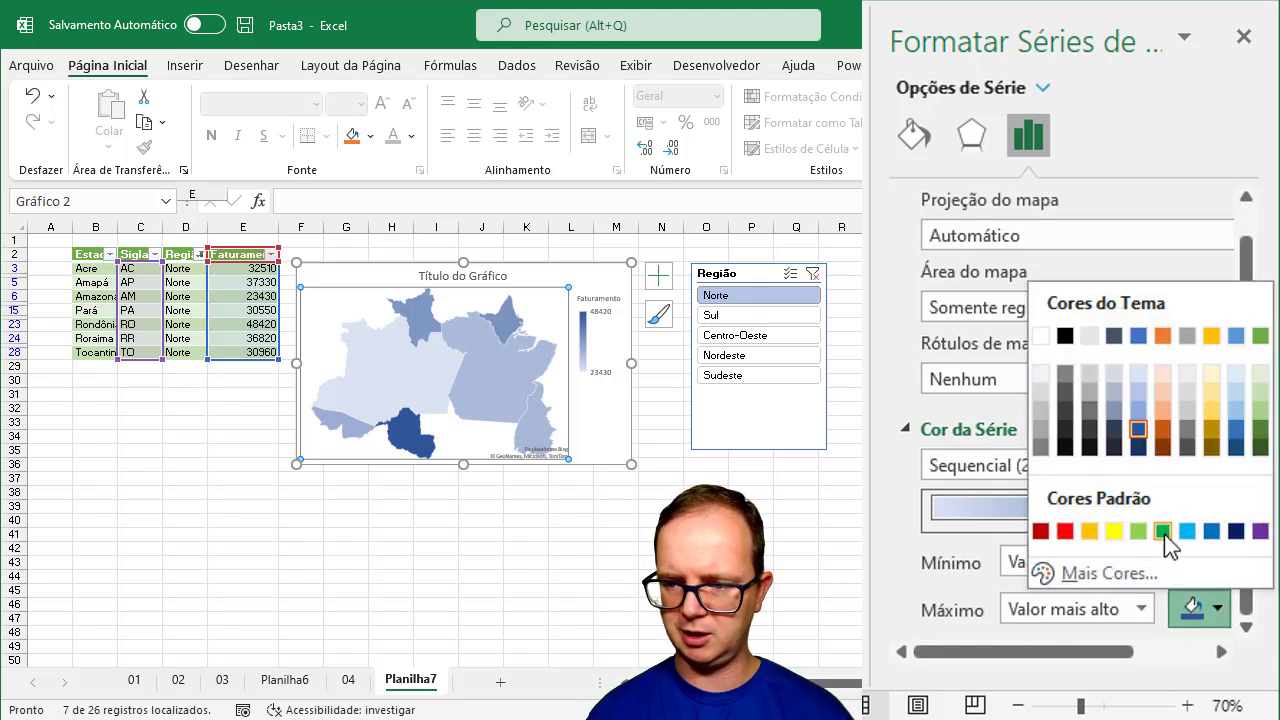
{"action": "left_click", "coordinate": [1259, 445]}
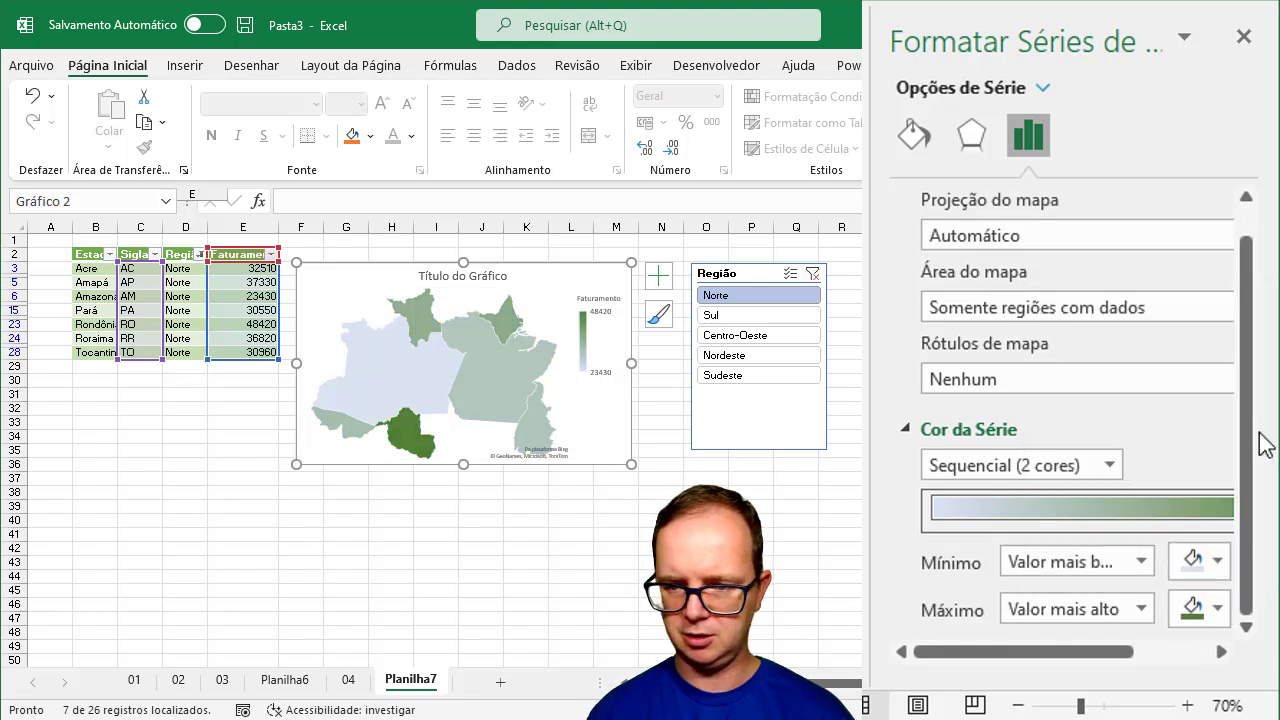
Try the Divergentes (3 cores) scale, then return to Sequencial (2 cores).
{"action": "left_click", "coordinate": [1113, 466]}
{"action": "left_click", "coordinate": [1058, 523]}
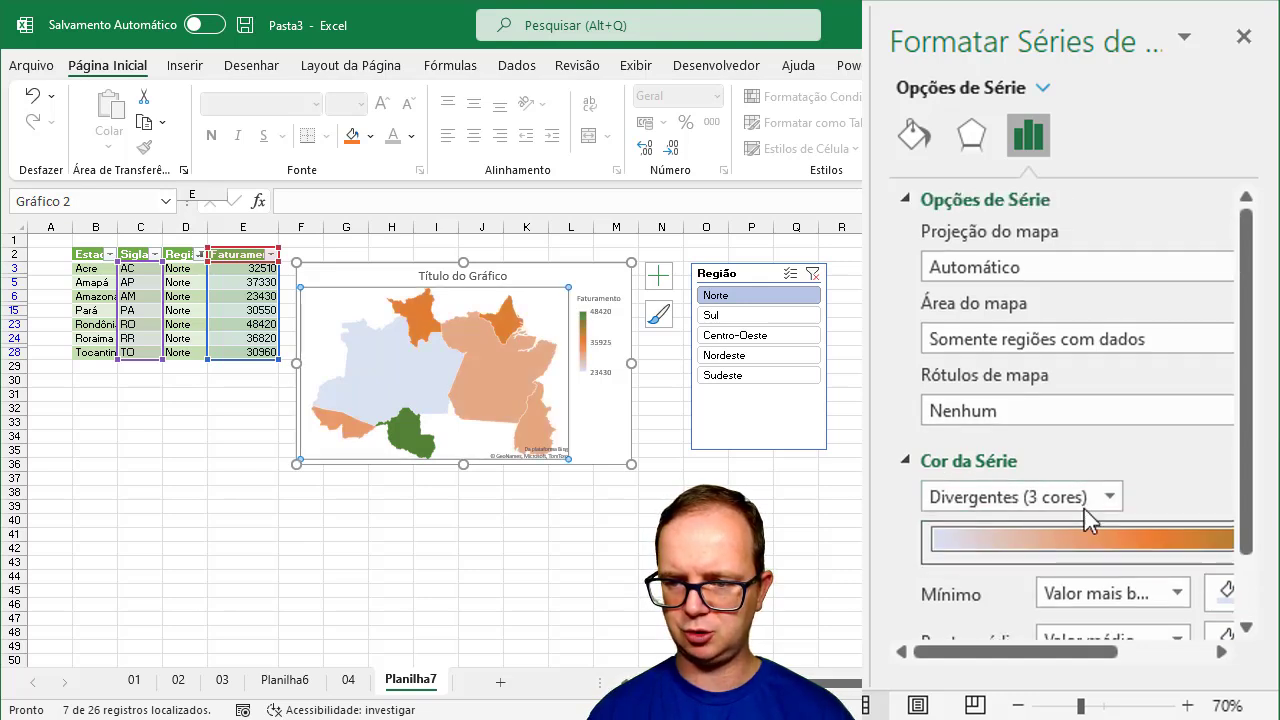
{"action": "left_click", "coordinate": [1110, 497]}
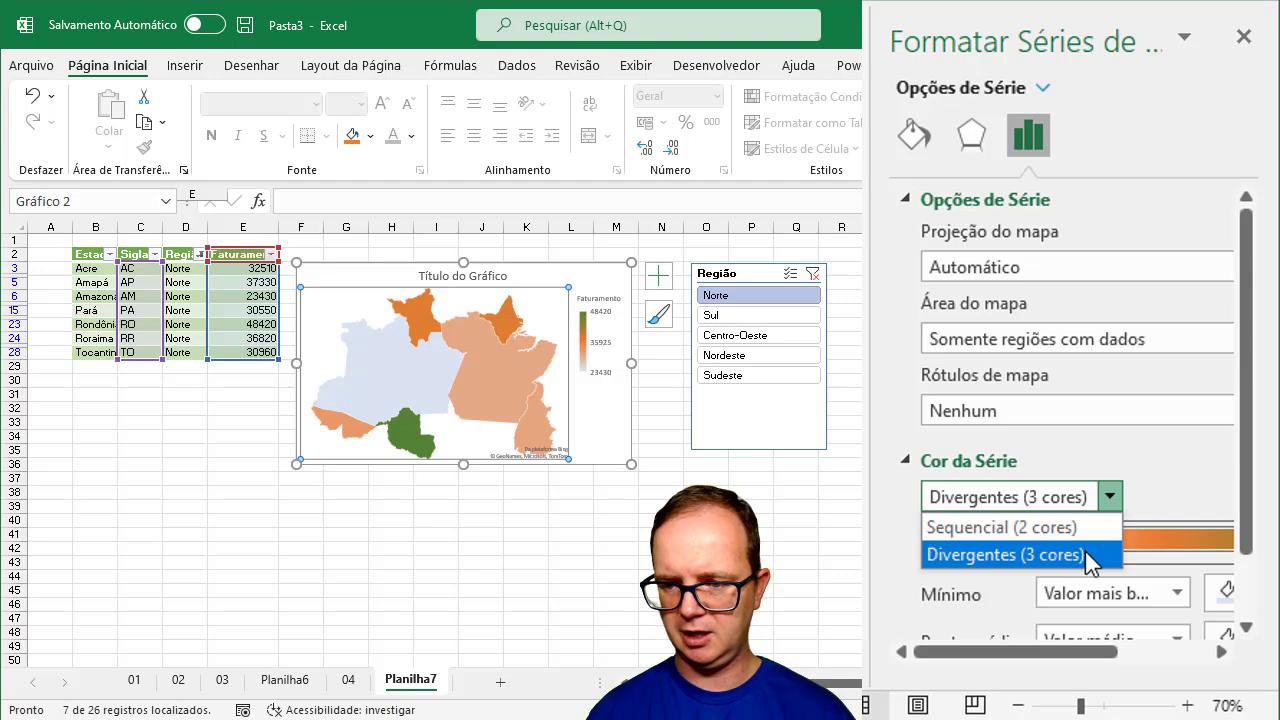
{"action": "left_click", "coordinate": [1090, 528]}
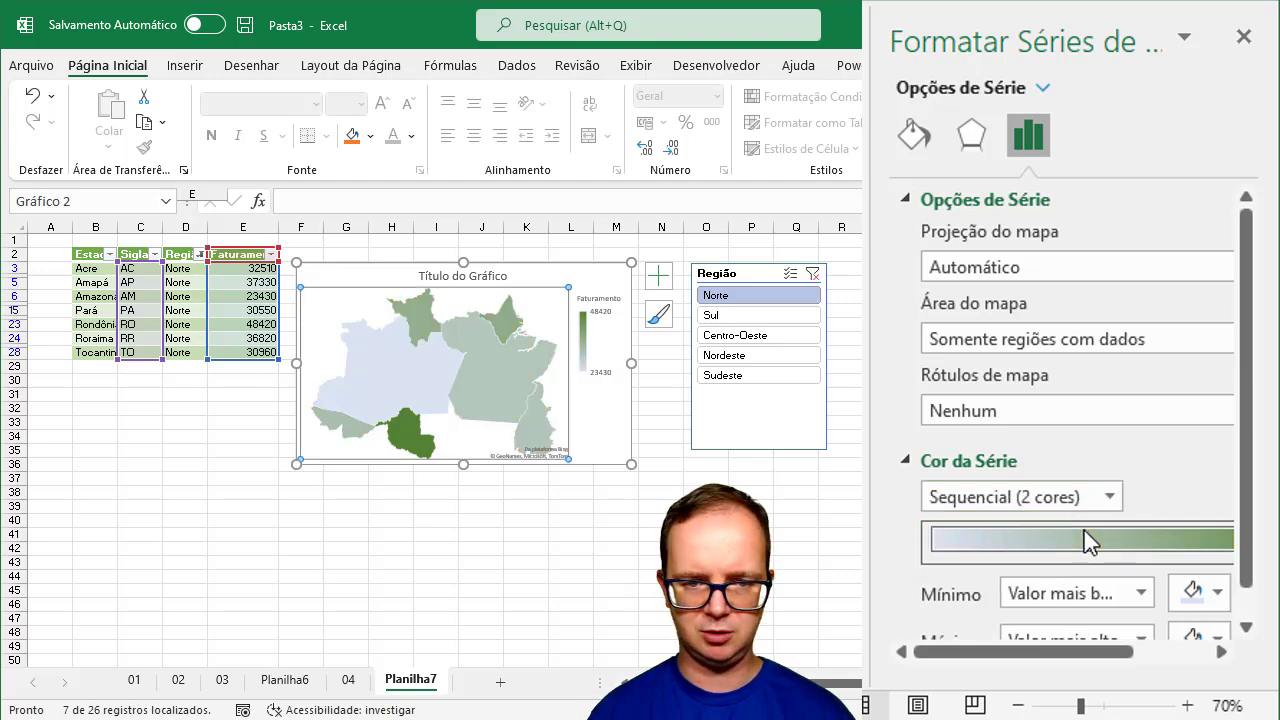
{"action": "key", "text": "Escape"}
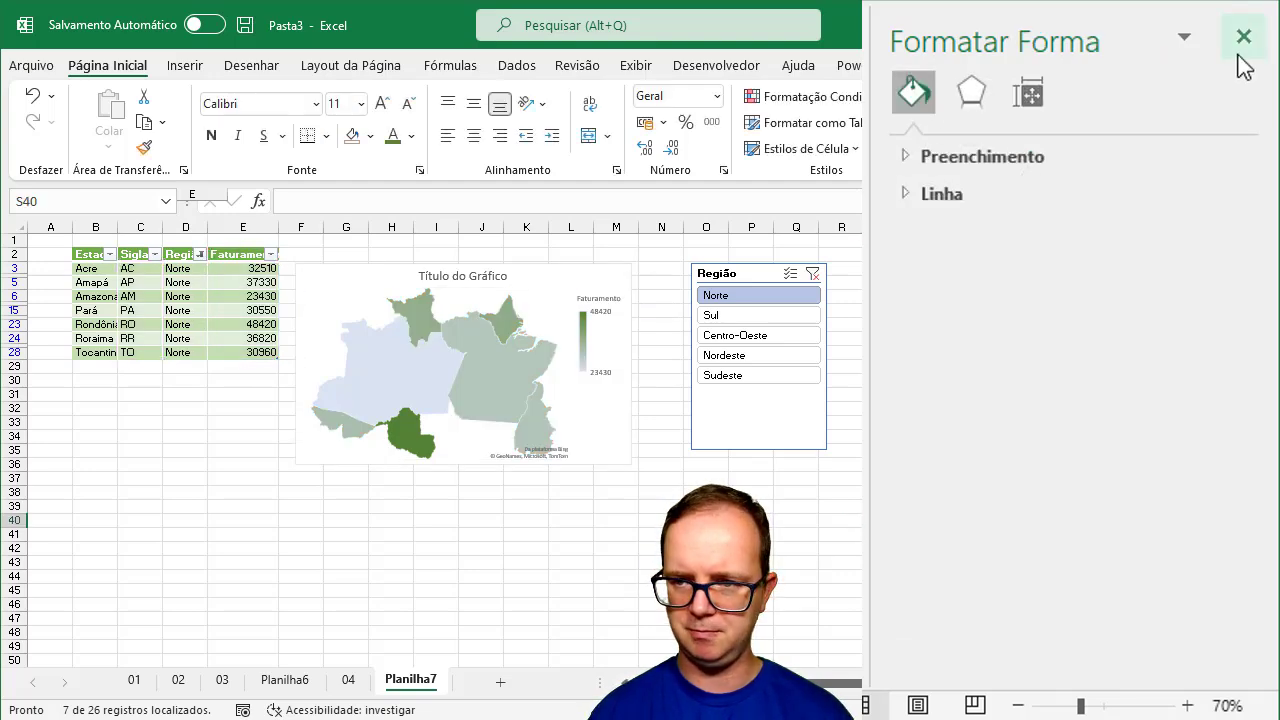
Close the formatting pane and zoom the sheet in four steps.
{"action": "left_click", "coordinate": [1244, 36]}
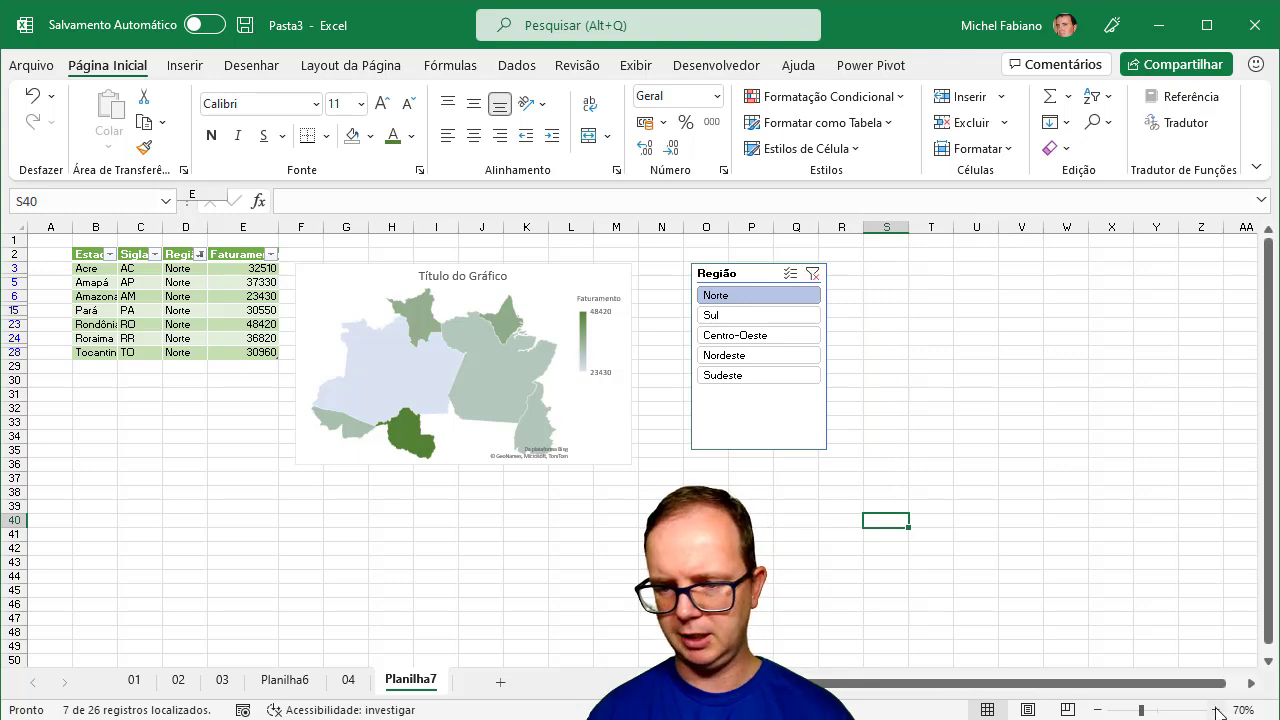
{"action": "left_click", "coordinate": [1218, 712]}
{"action": "left_click", "coordinate": [1218, 712]}
{"action": "left_click", "coordinate": [1218, 712]}
{"action": "left_click", "coordinate": [1218, 712]}
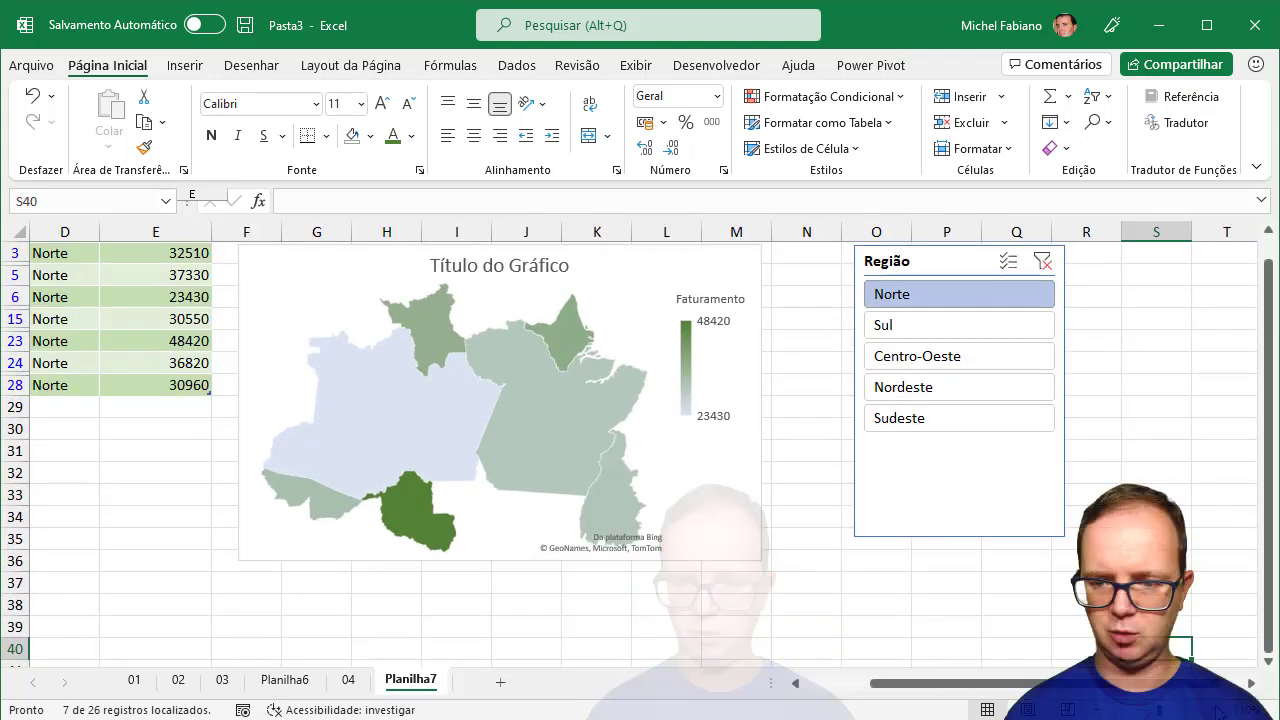
{"action": "scroll", "coordinate": [640, 450], "scroll_direction": "left", "scroll_amount": 3}
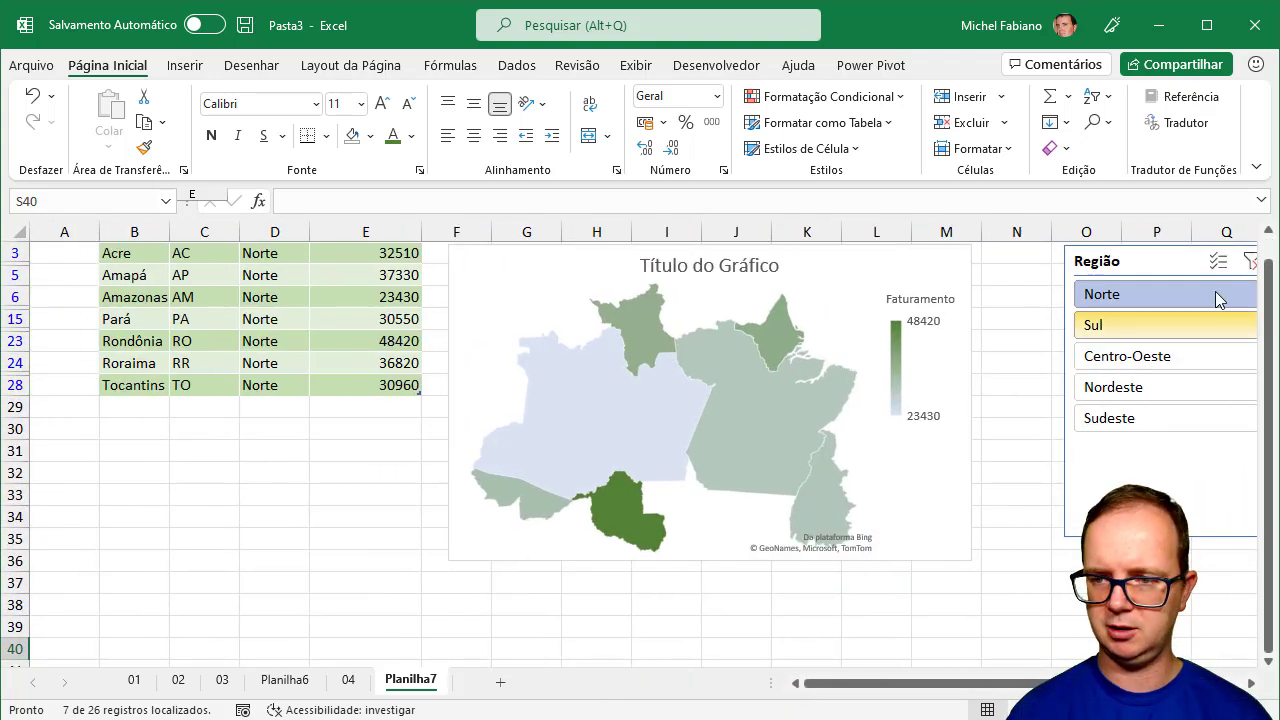
Filter the map by Sul, Centro-Oeste and Nordeste via the slicer, ending on Norte.
{"action": "left_click", "coordinate": [1148, 328]}
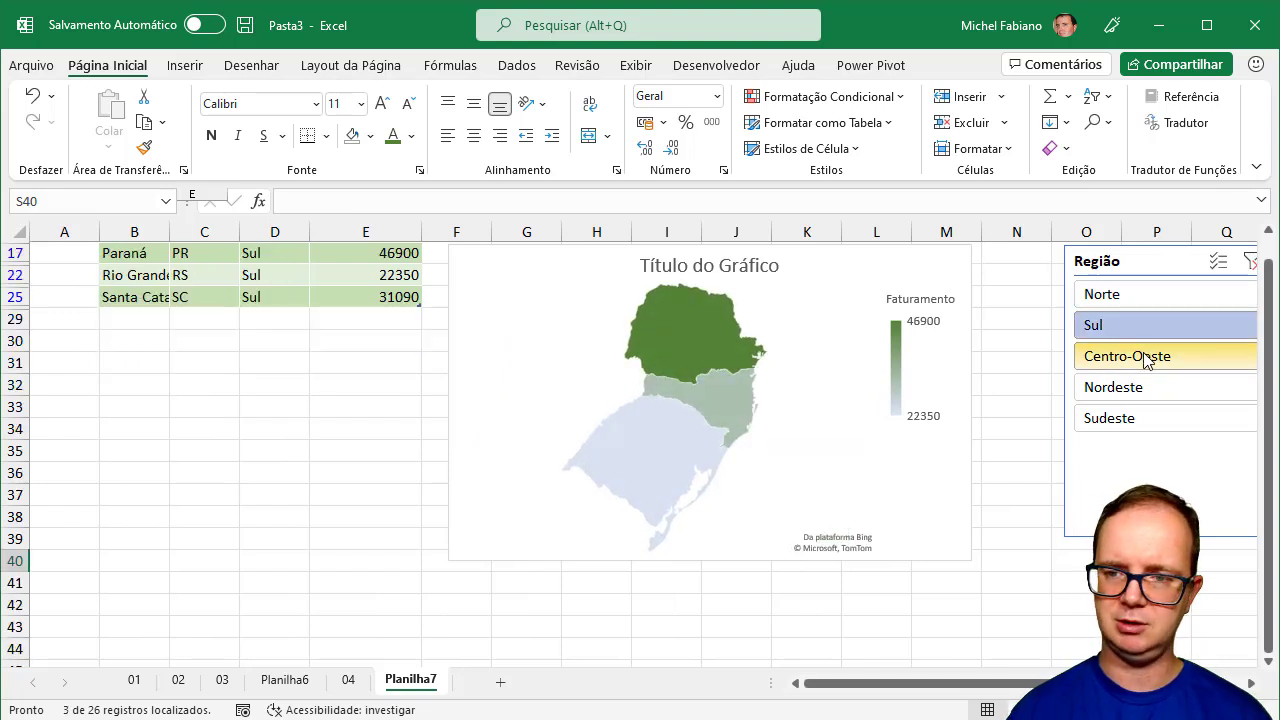
{"action": "left_click", "coordinate": [1148, 357]}
{"action": "scroll", "coordinate": [1272, 296], "scroll_direction": "up", "scroll_amount": 1}
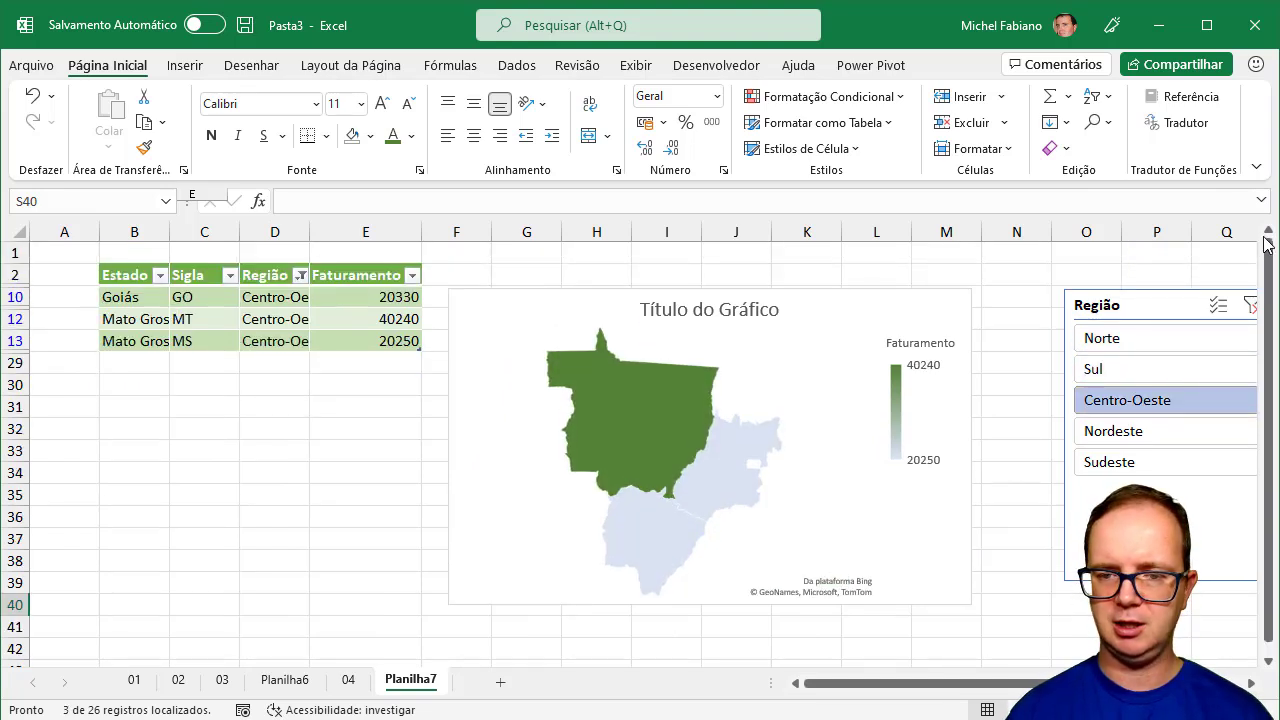
{"action": "left_click", "coordinate": [1159, 426]}
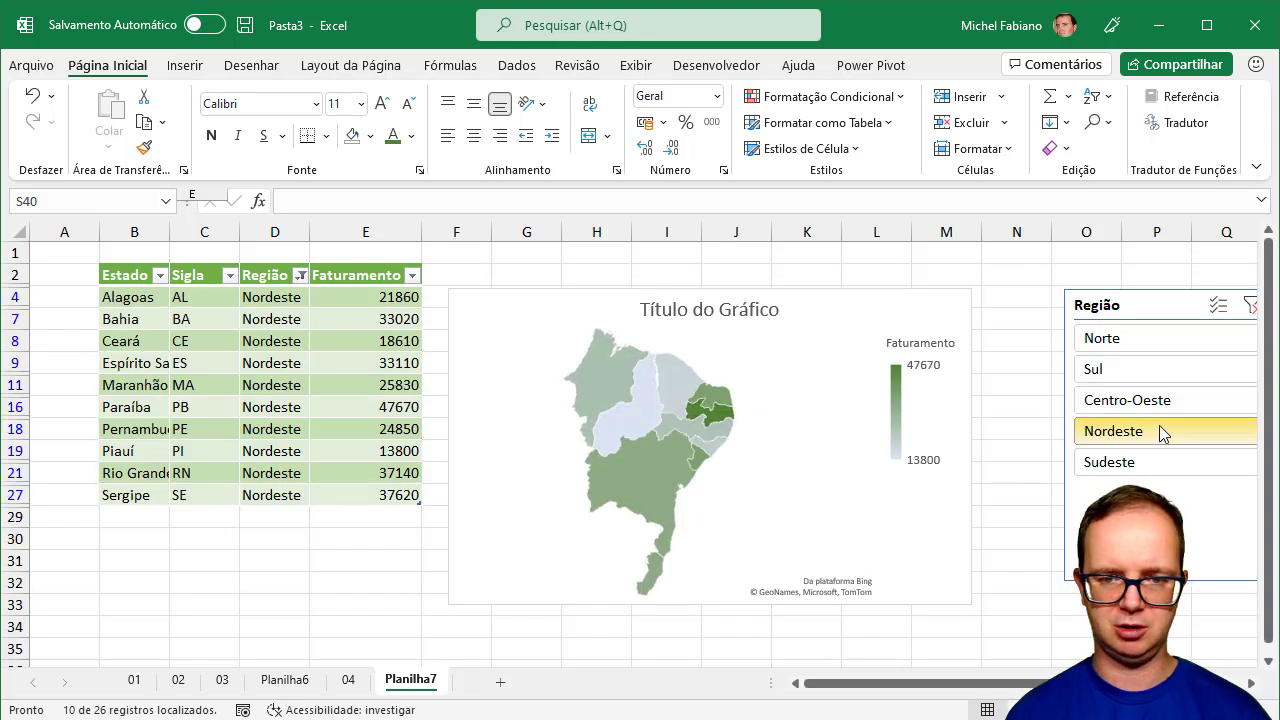
{"action": "left_click", "coordinate": [1126, 341]}
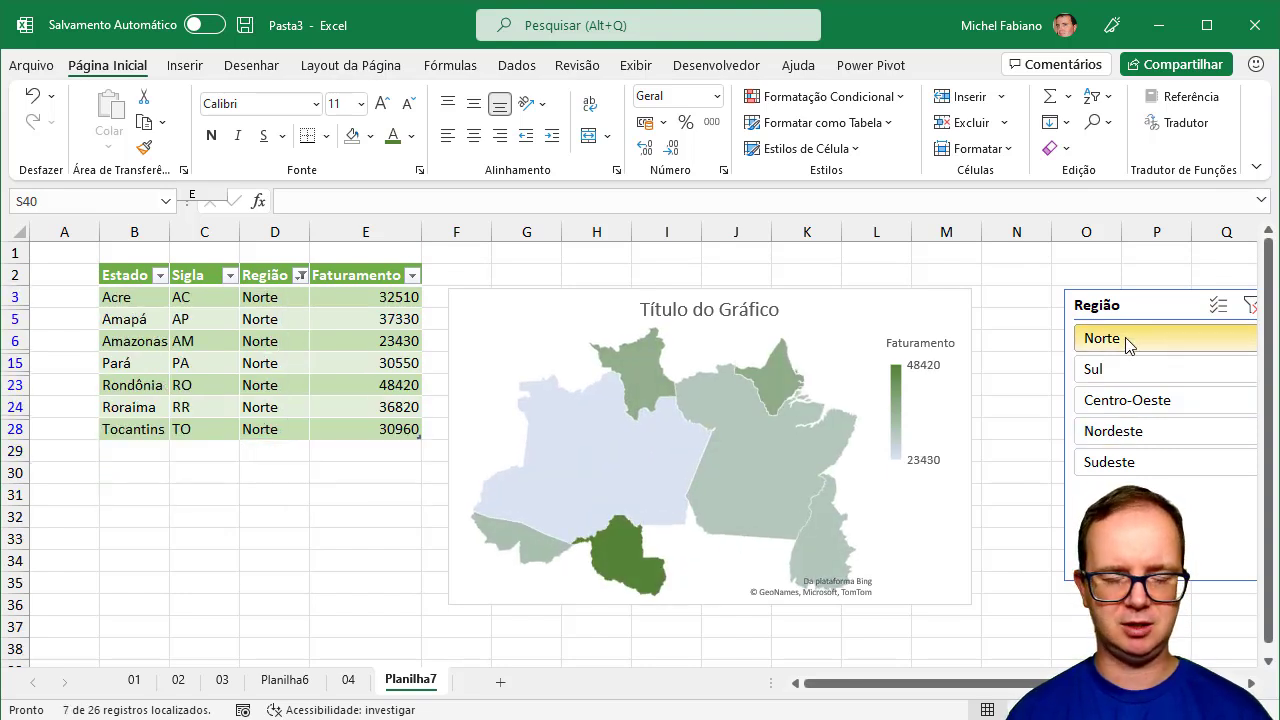